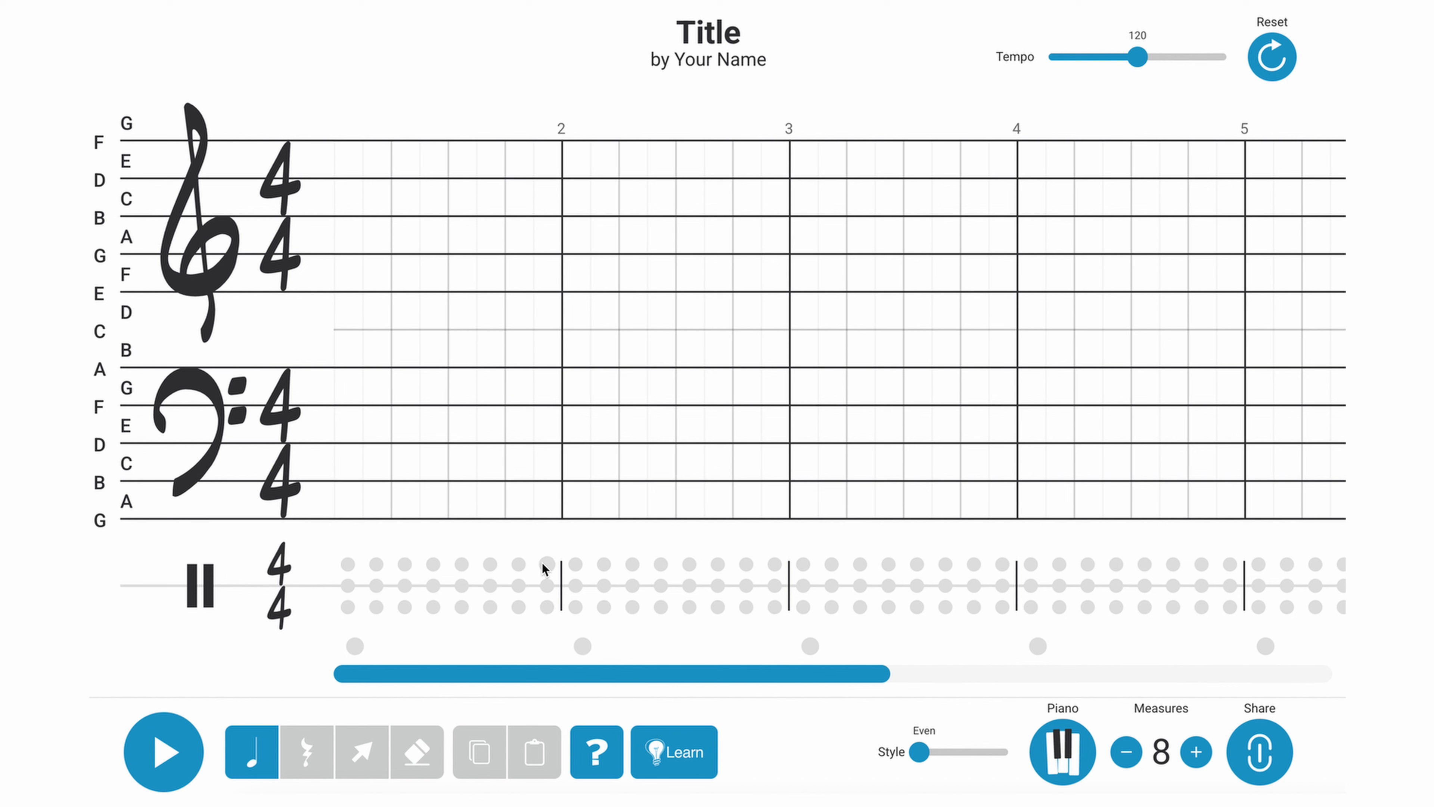
Step: Build a drum pattern in measure 1 with bass drum on beat 1 and snare on beats 2, 3 and 4, checking it by playback
{"action": "left_click", "coordinate": [345, 609]}
{"action": "left_click", "coordinate": [172, 753]}
Step: Copy the drum pattern of measure 1 into measure 2 and play back both measures
{"action": "left_click", "coordinate": [371, 769]}
{"action": "left_click", "coordinate": [446, 607]}
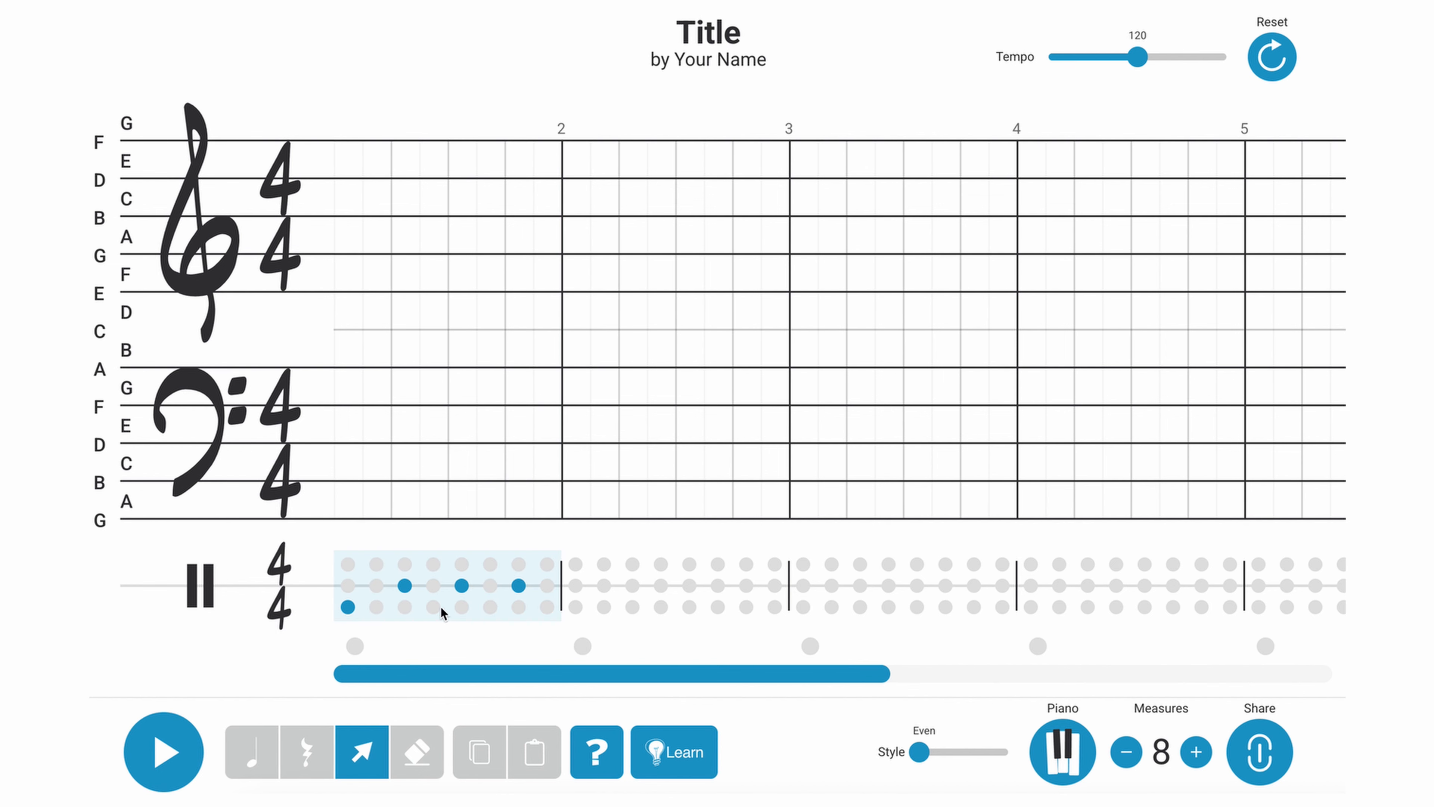
{"action": "key", "text": "ctrl+c"}
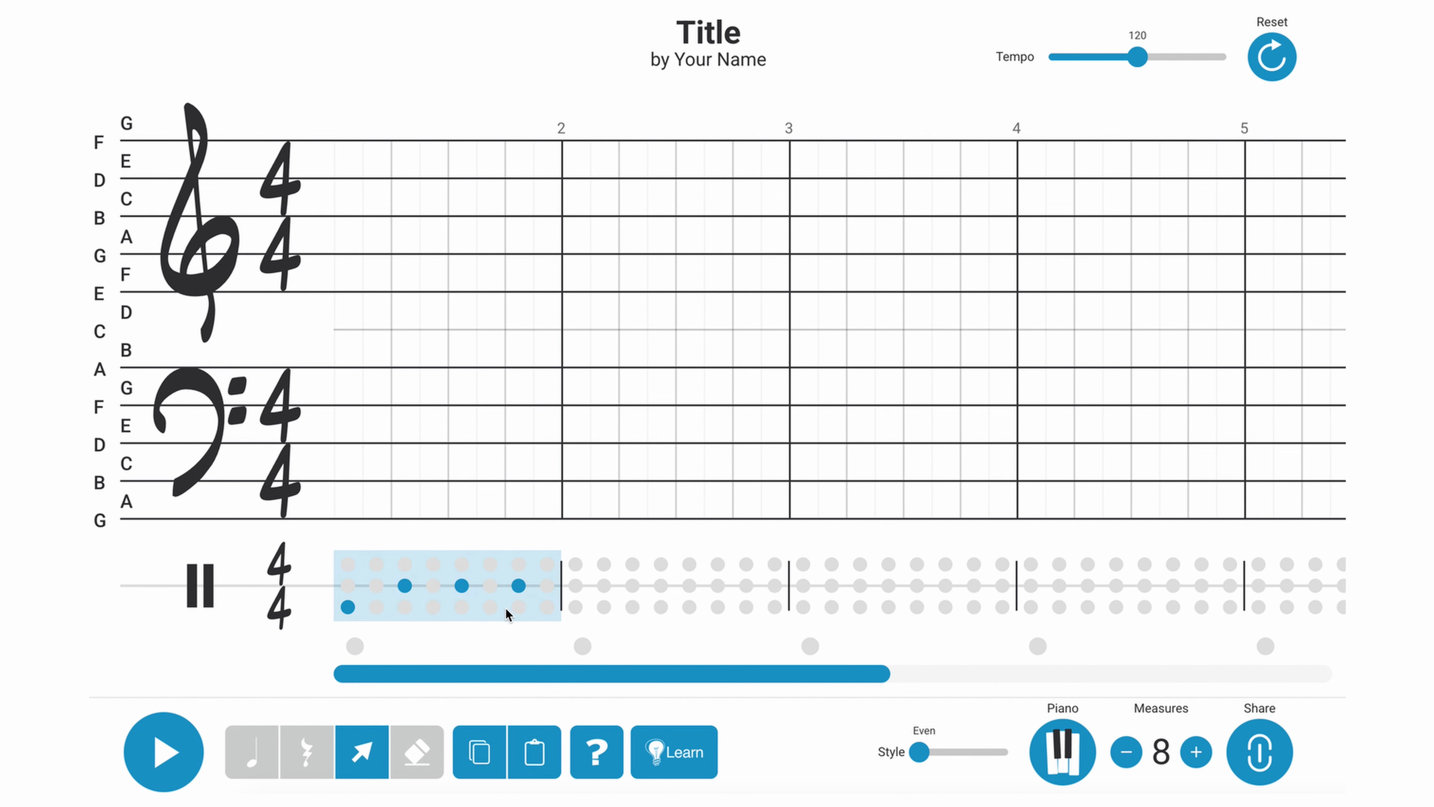
{"action": "left_click", "coordinate": [662, 602]}
{"action": "key", "text": "ctrl+v"}
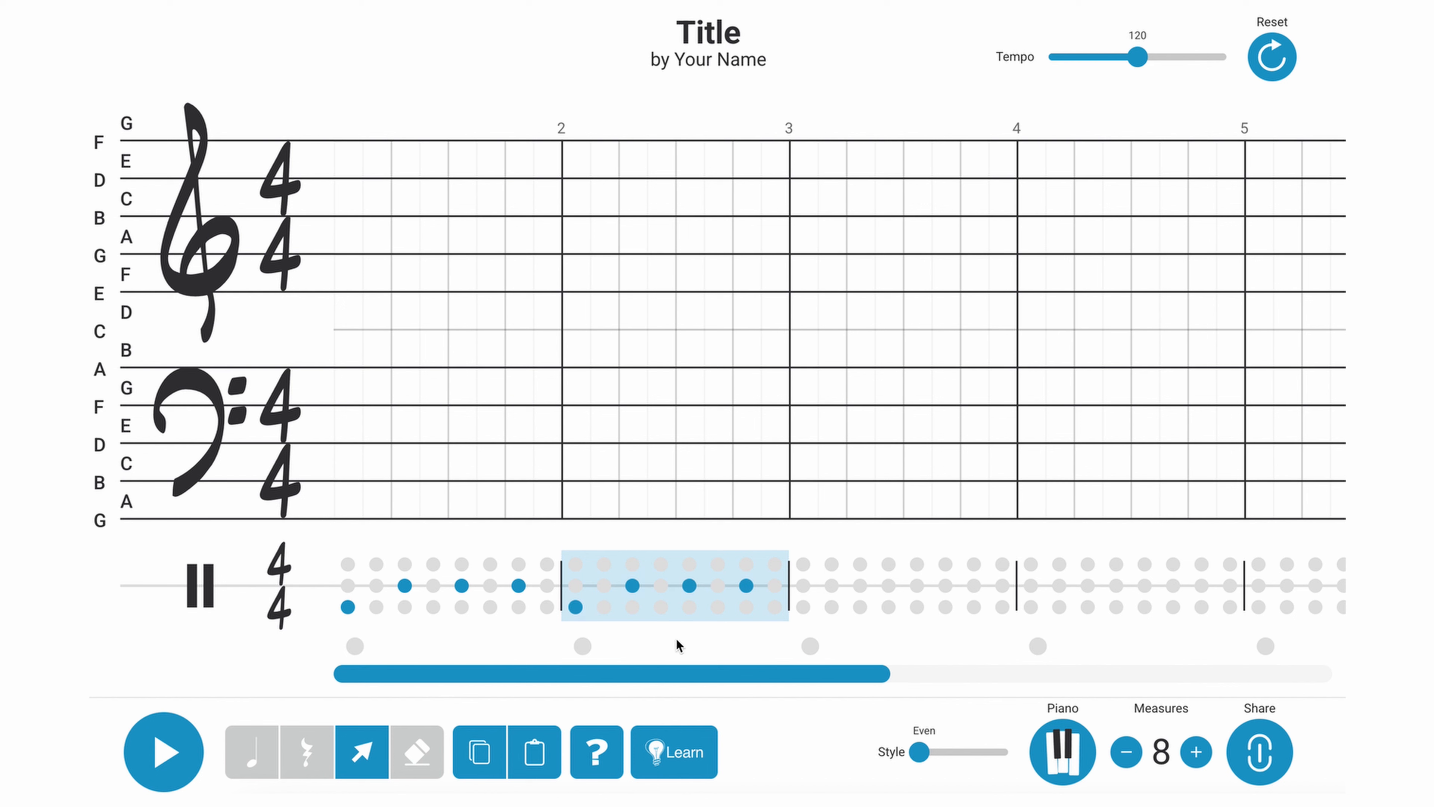
{"action": "left_click", "coordinate": [264, 739]}
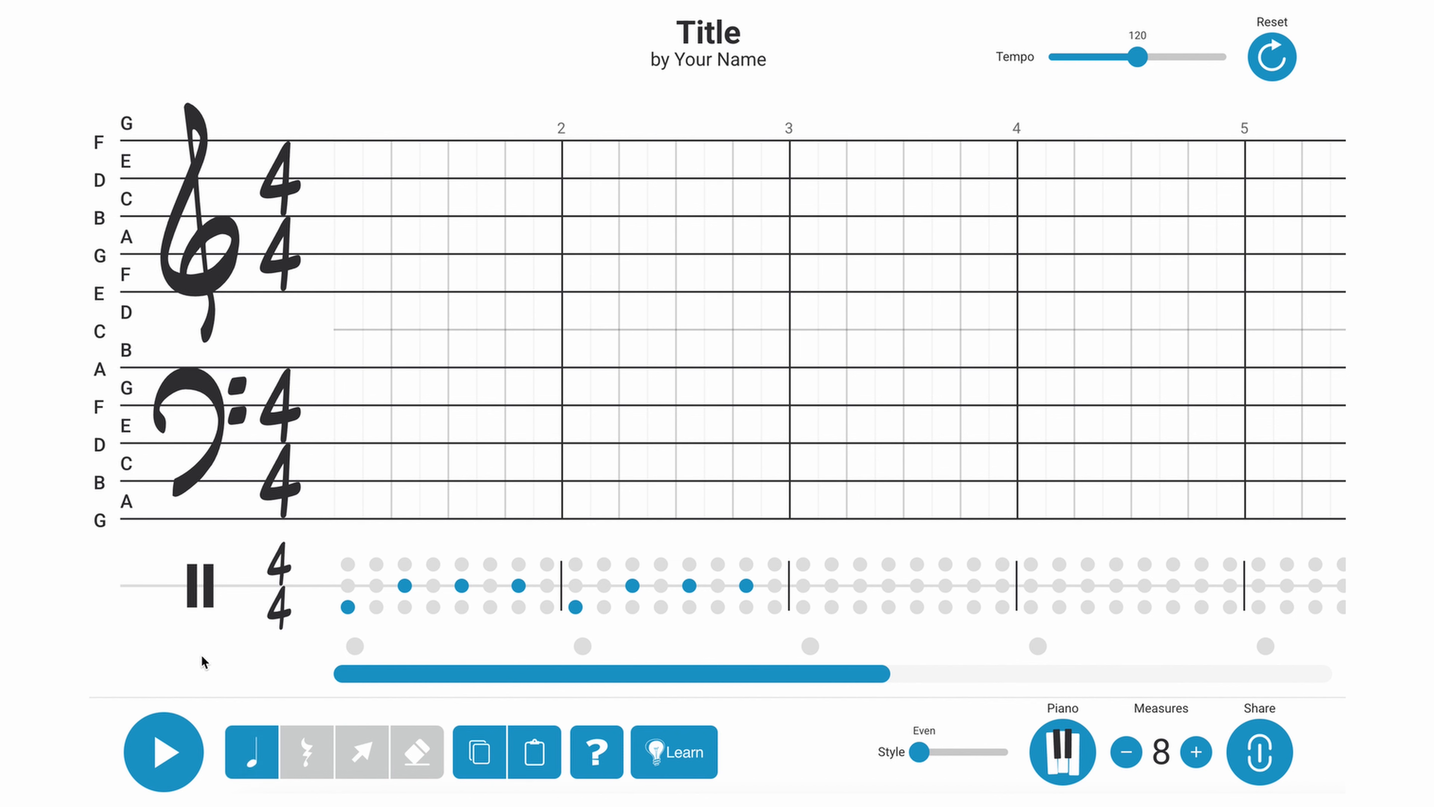
{"action": "left_click", "coordinate": [169, 747]}
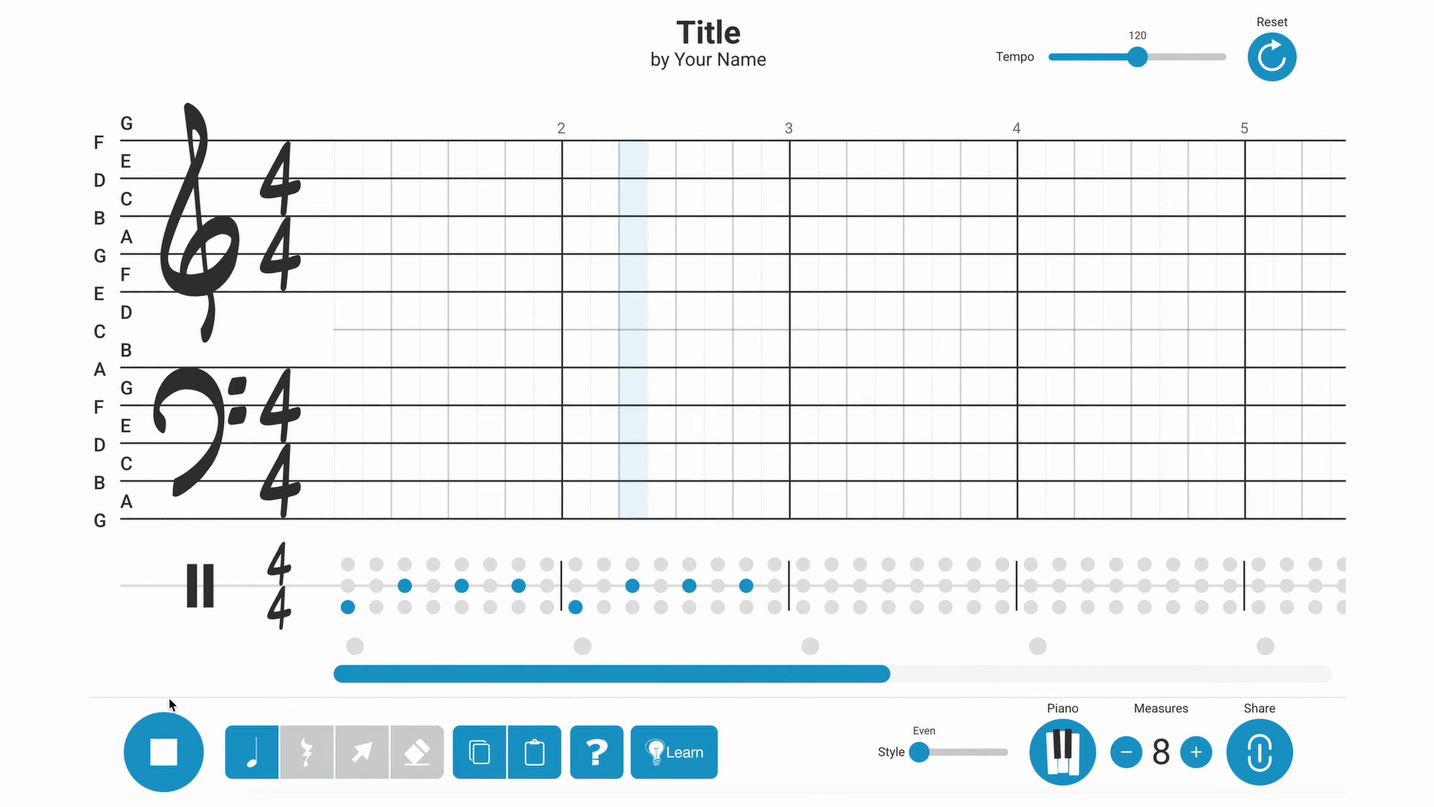
{"action": "left_click", "coordinate": [166, 734]}
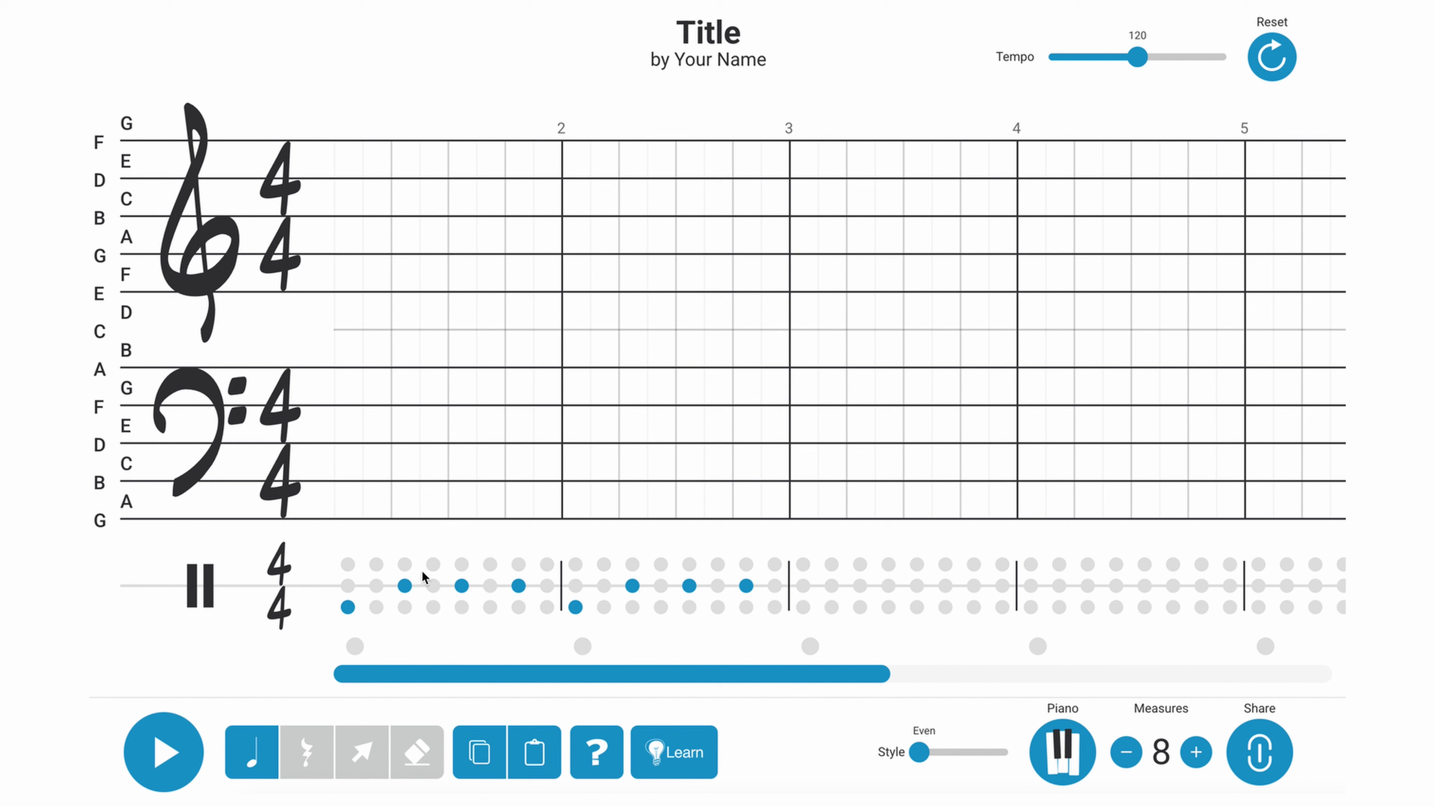
Step: Add cymbal hits on all four beats of measure 1 and remove the snare hit on beat 3, checking it by playback
{"action": "left_click", "coordinate": [347, 563]}
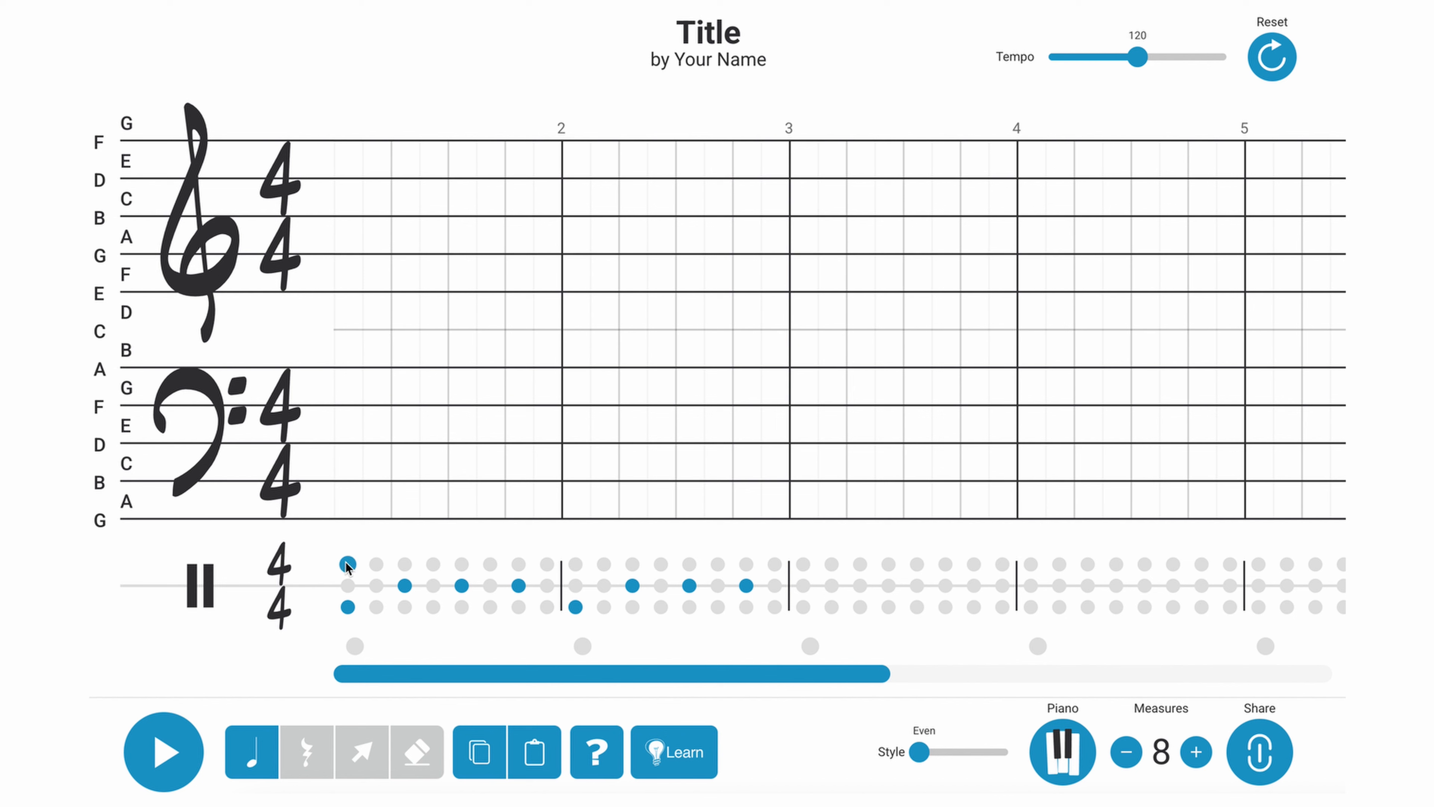
{"action": "left_click", "coordinate": [405, 564]}
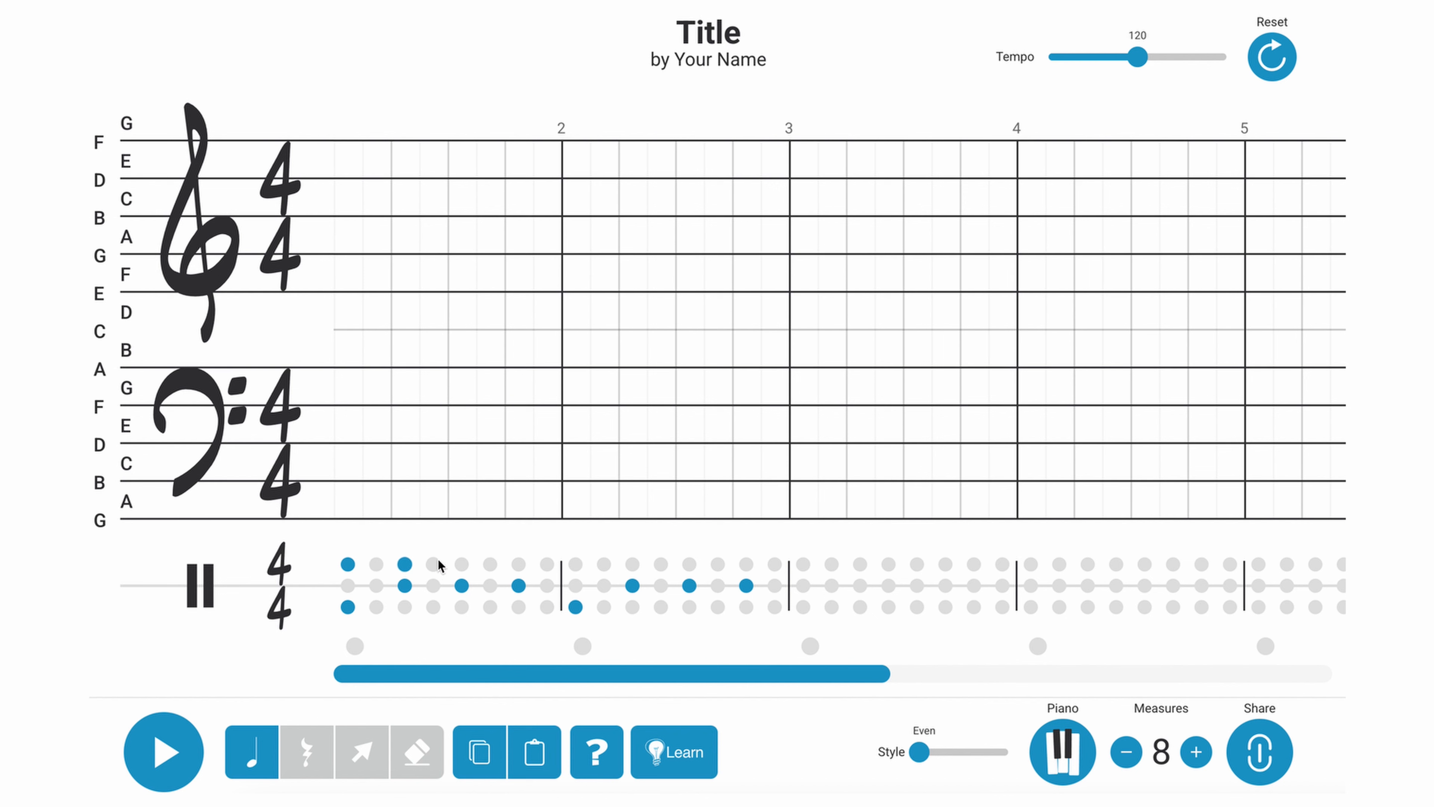
{"action": "left_click", "coordinate": [461, 564]}
{"action": "left_click", "coordinate": [517, 565]}
{"action": "left_click", "coordinate": [462, 587]}
{"action": "left_click", "coordinate": [164, 752]}
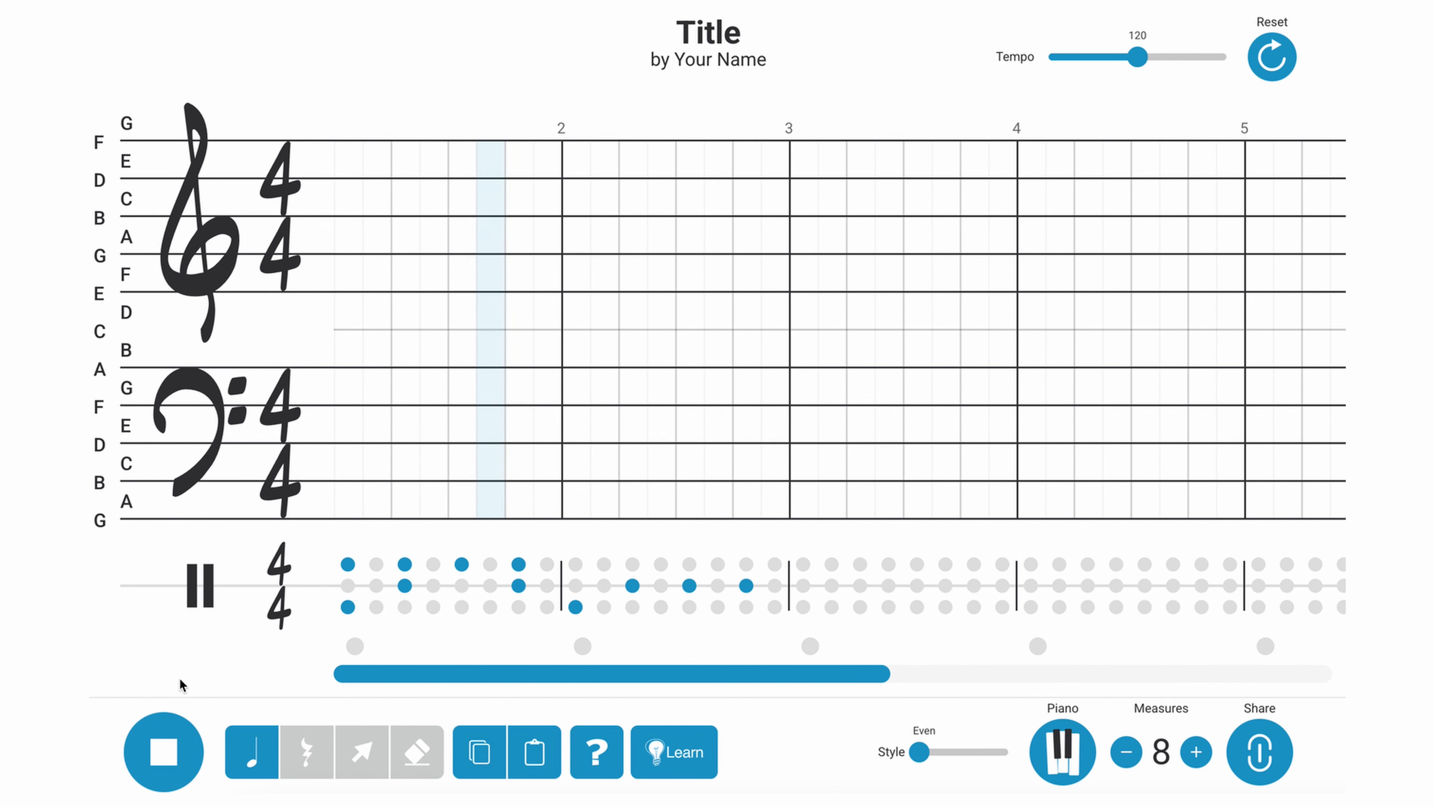
{"action": "left_click", "coordinate": [162, 742]}
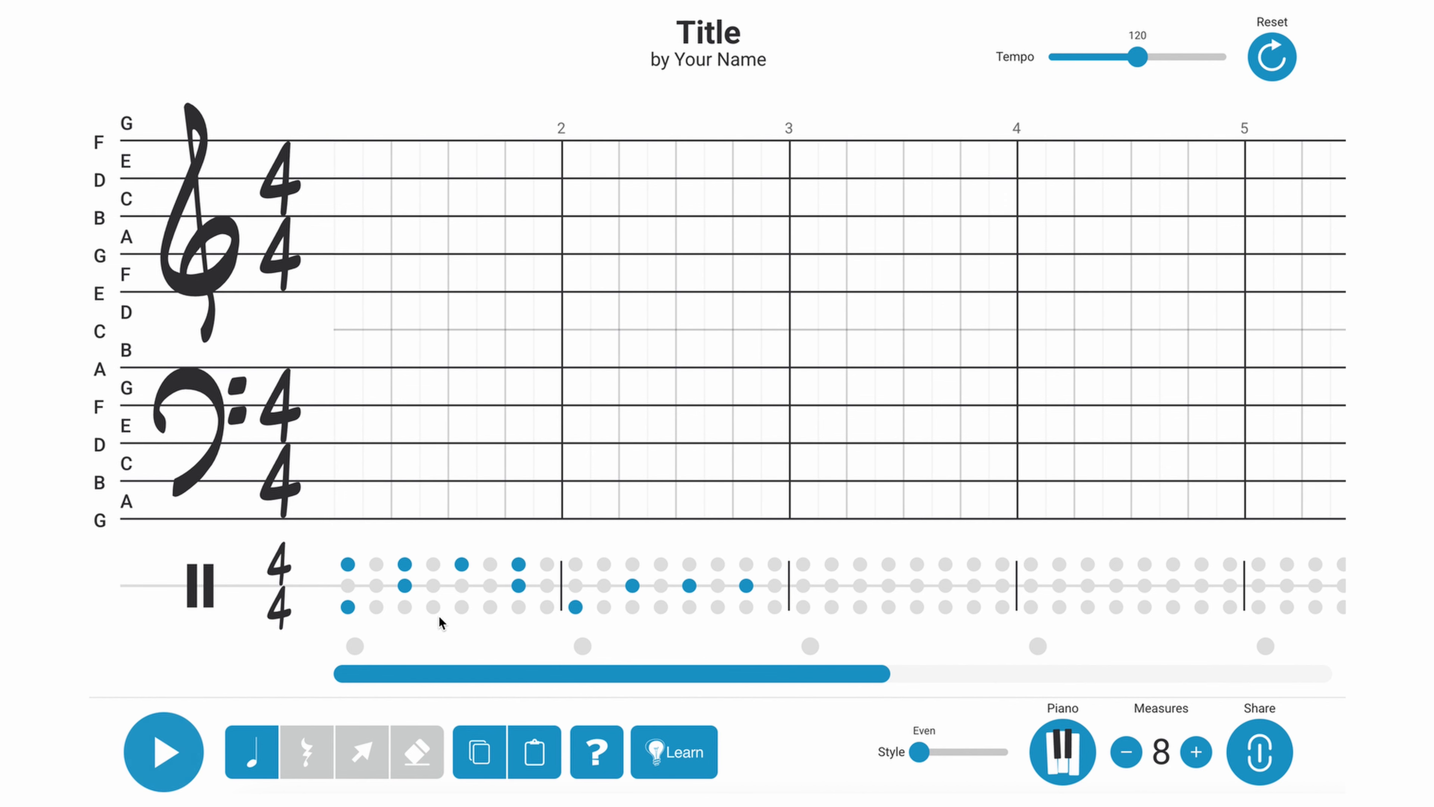
Step: Replace measure 2's drum pattern with a copy of the revised measure 1 and play back the beat
{"action": "left_click", "coordinate": [343, 751]}
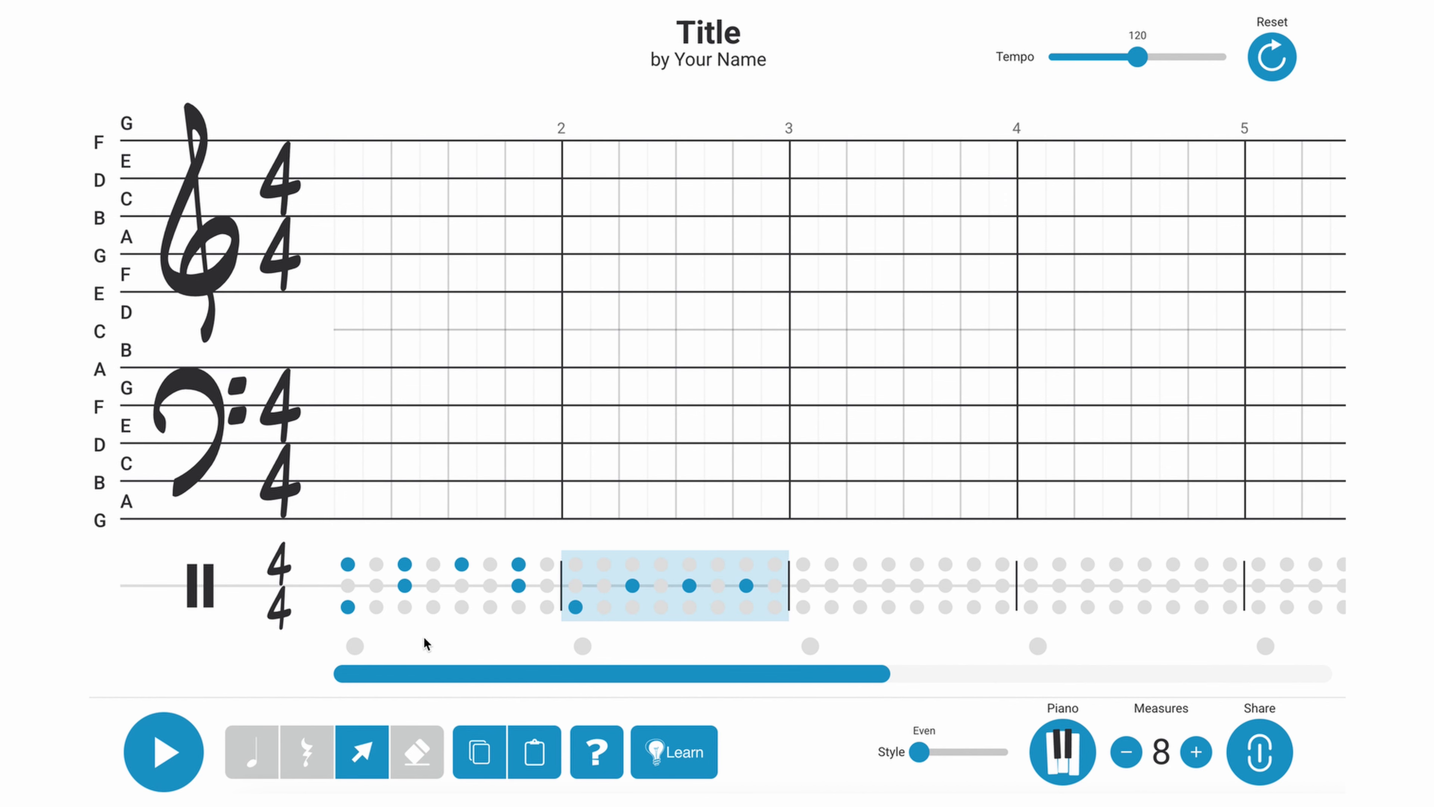
{"action": "left_click", "coordinate": [451, 598]}
{"action": "key", "text": "ctrl+c"}
{"action": "key", "text": "ctrl+v"}
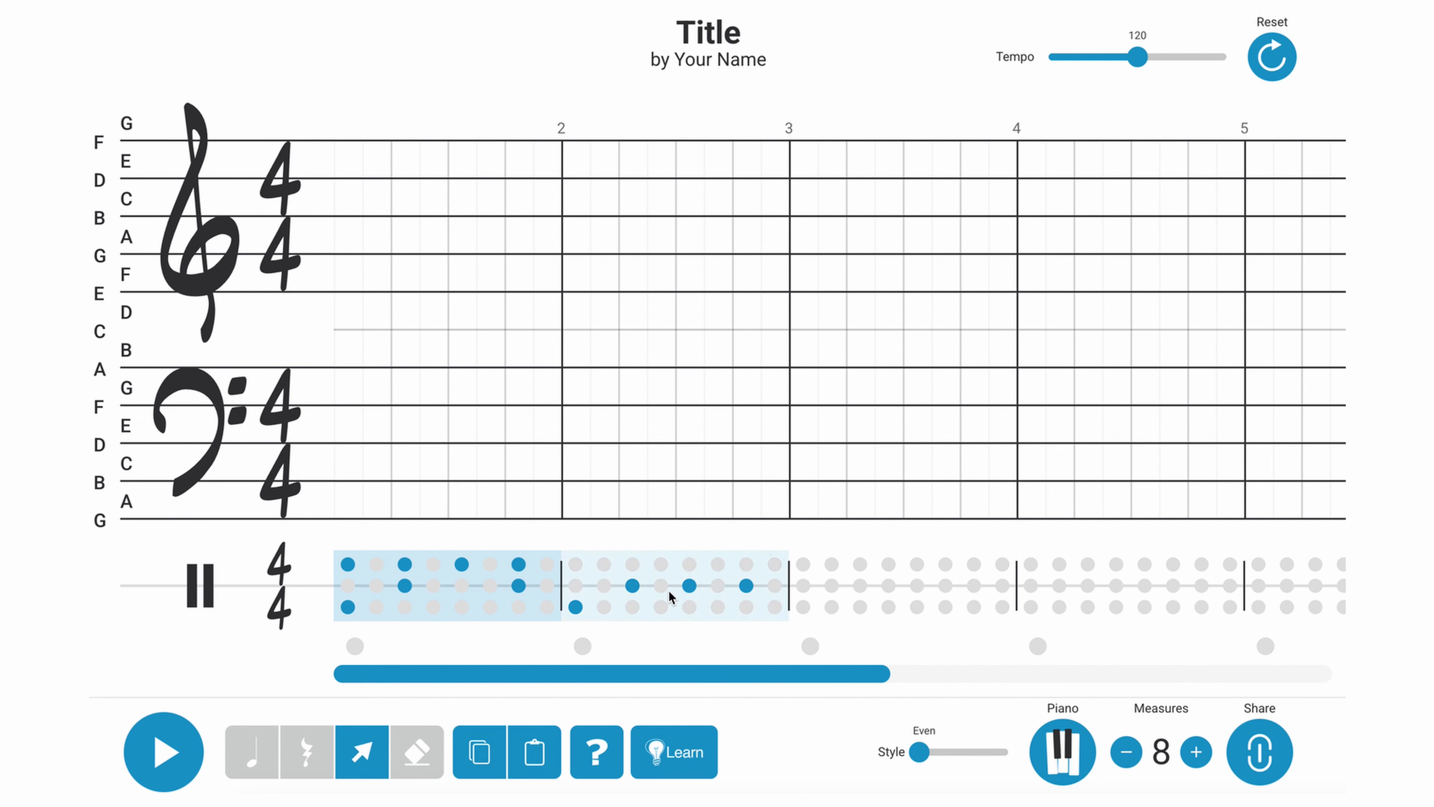
{"action": "left_click", "coordinate": [669, 591]}
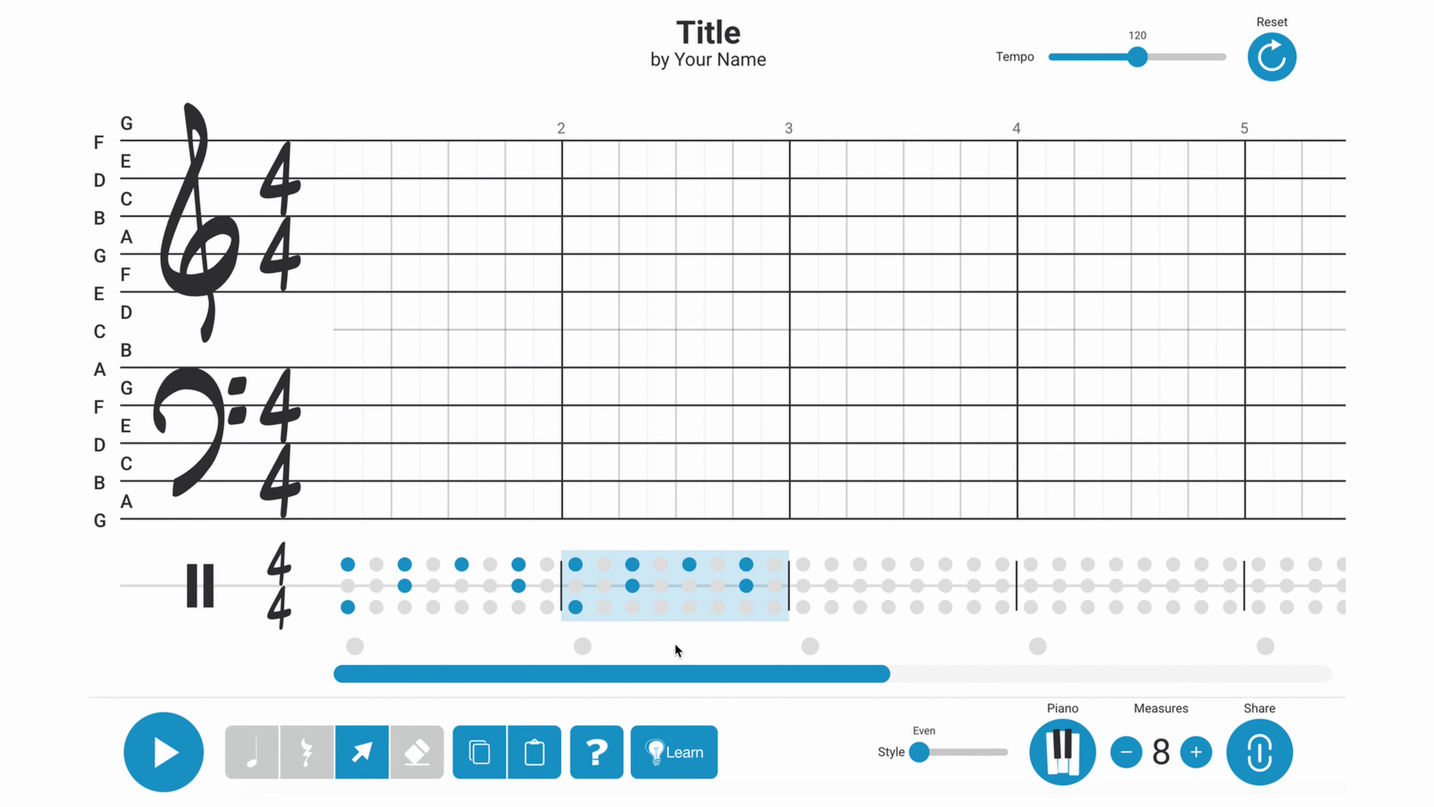
{"action": "left_click", "coordinate": [258, 769]}
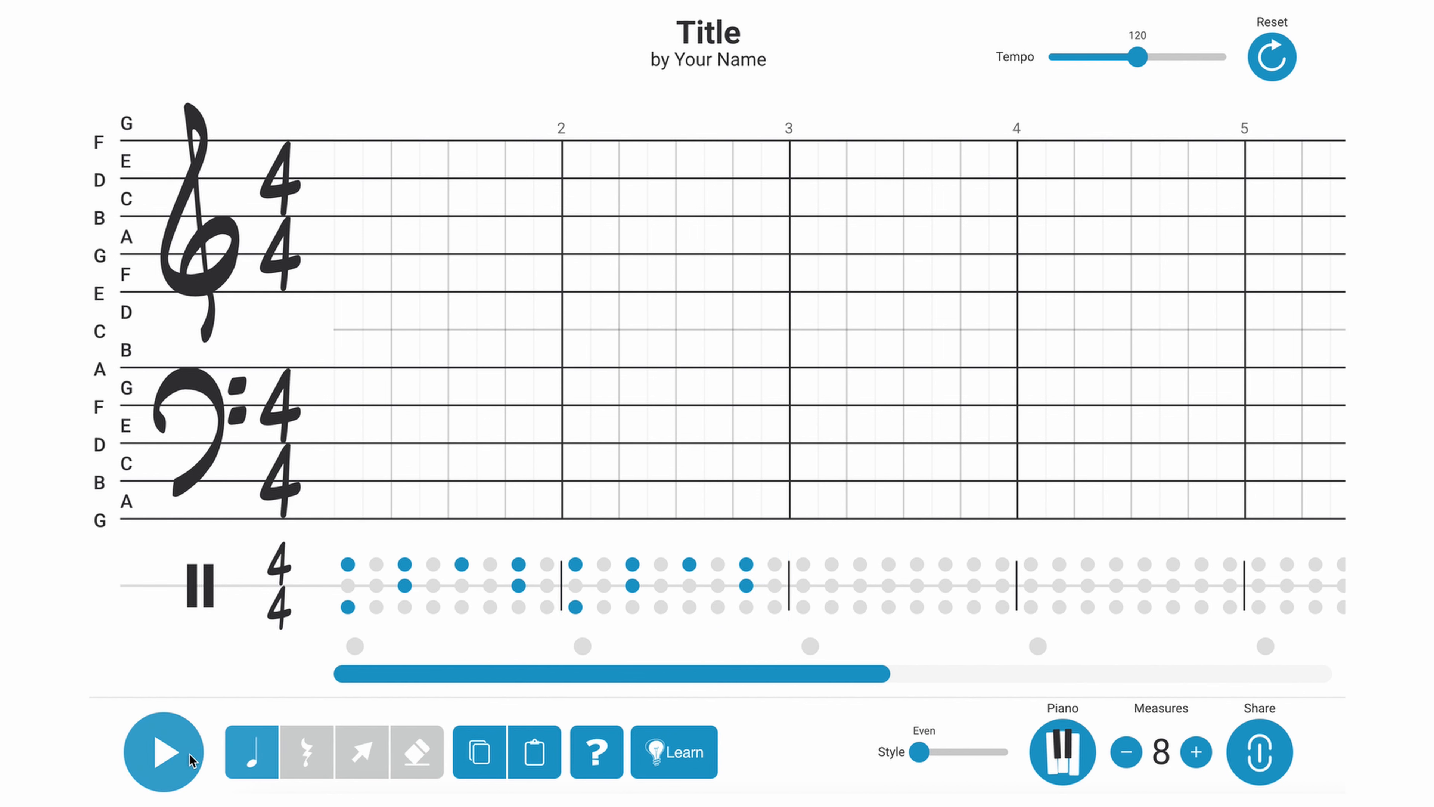
{"action": "left_click", "coordinate": [183, 753]}
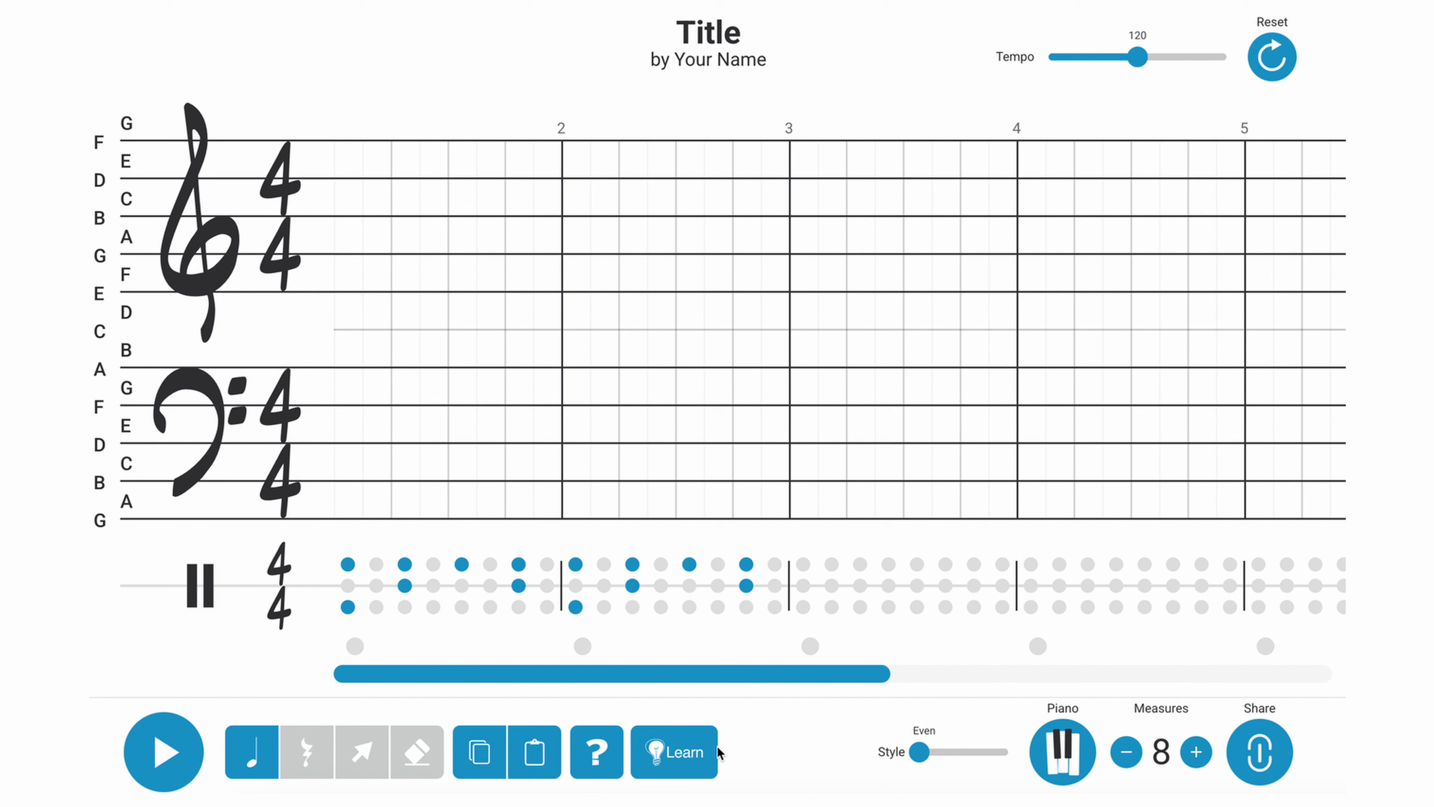
Step: Load the "Old MacDonald Had A Farm Remix" lesson from Beginner/Level 1 and play the song through
{"action": "left_click", "coordinate": [693, 756]}
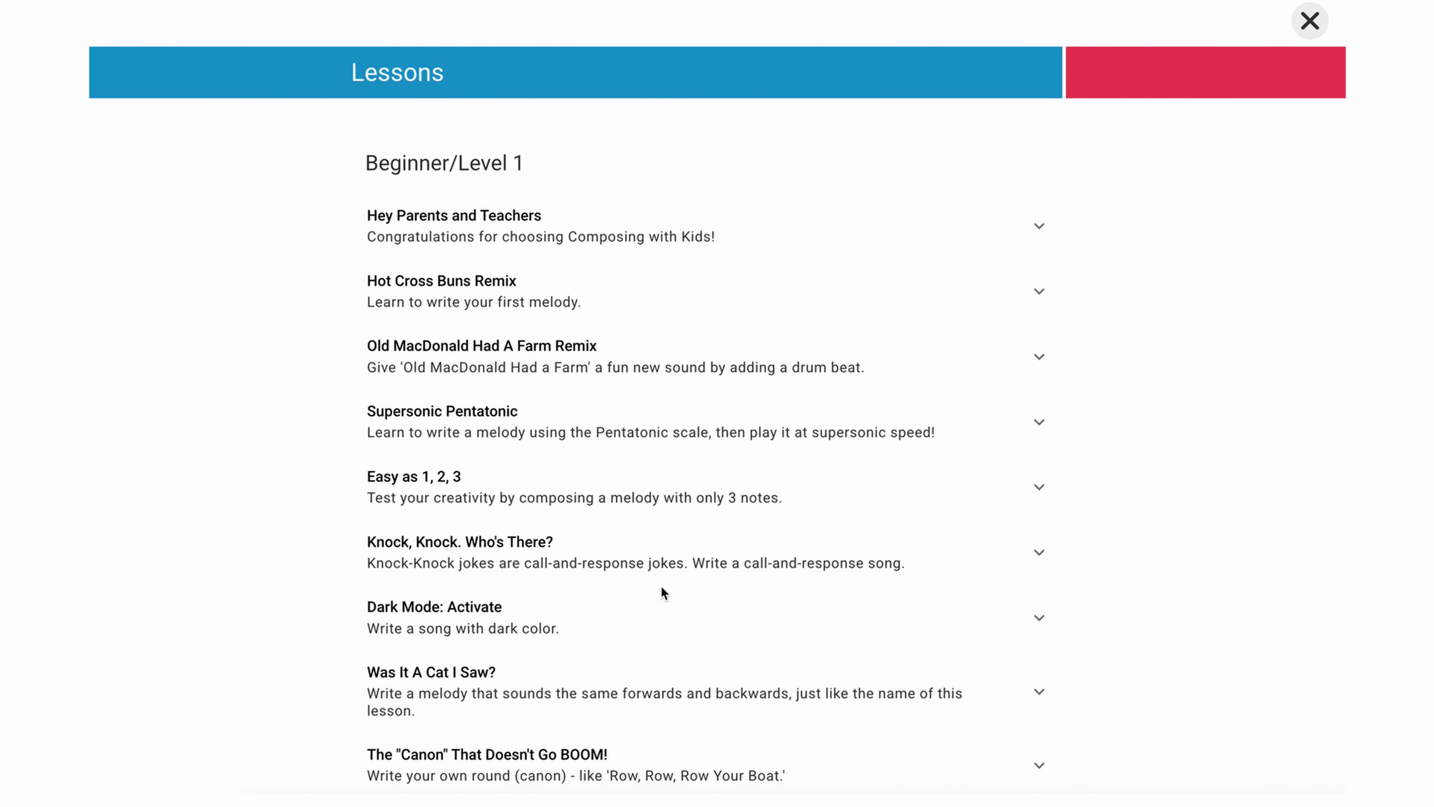
{"action": "left_click", "coordinate": [556, 365]}
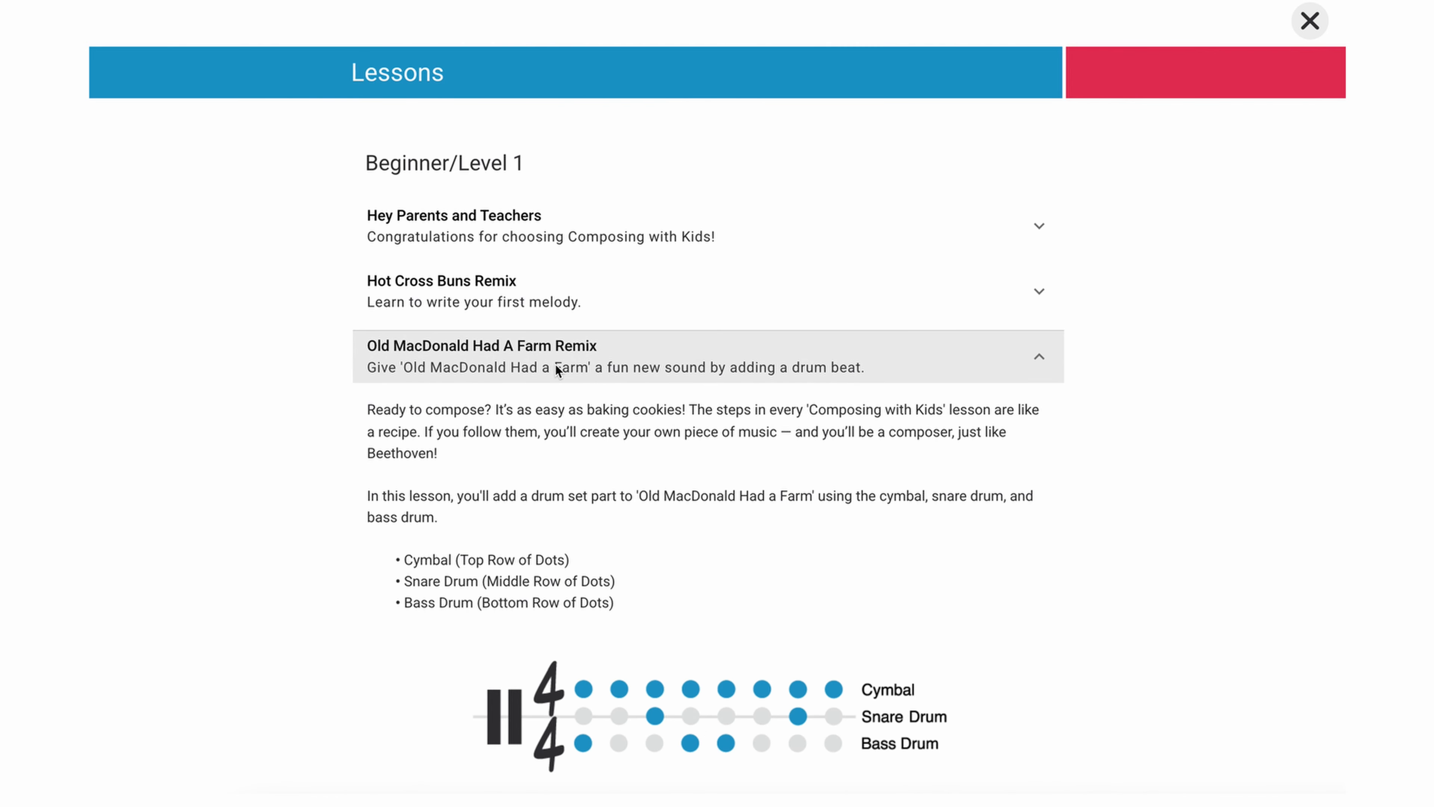
{"action": "scroll", "coordinate": [556, 368], "scroll_direction": "down", "scroll_amount": 12}
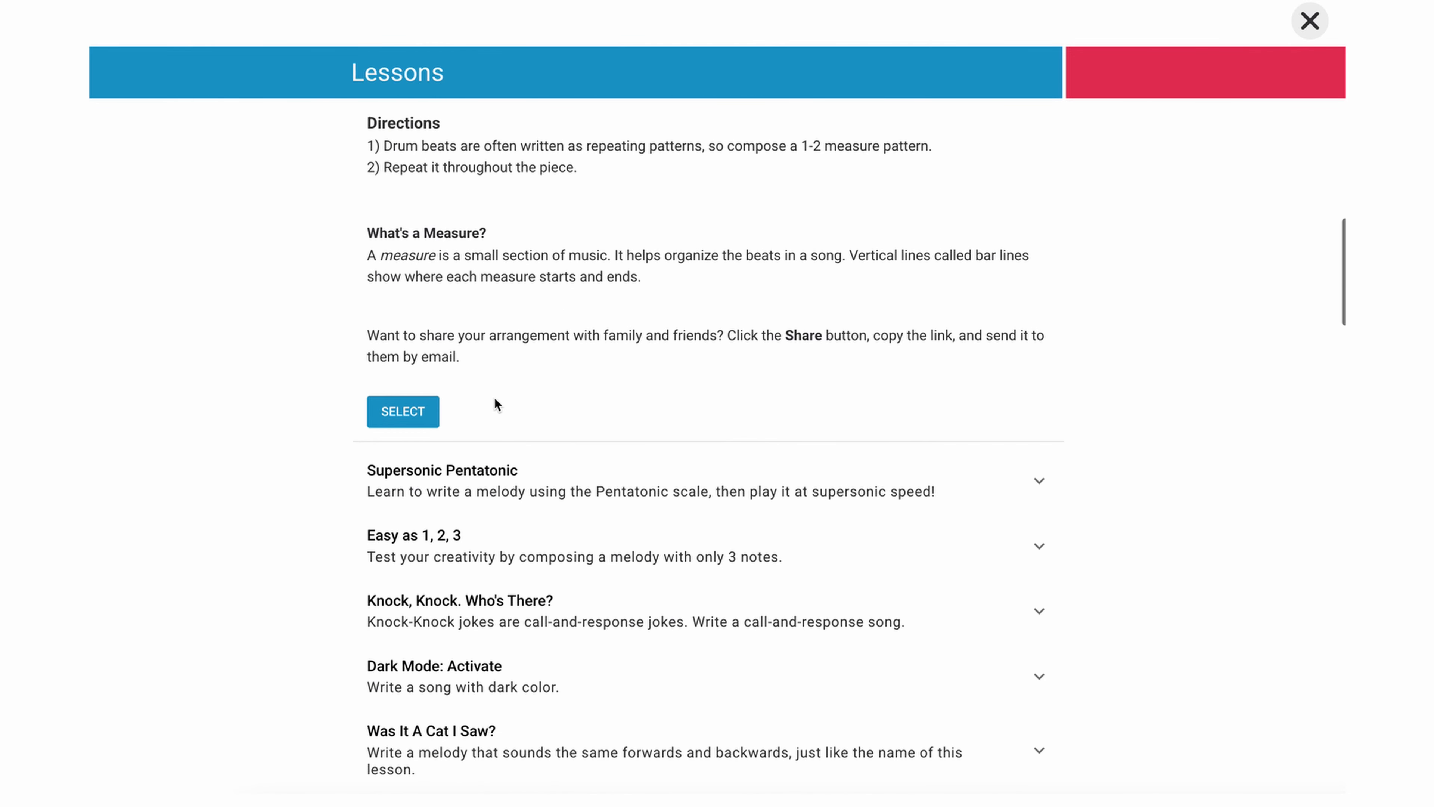
{"action": "left_click", "coordinate": [419, 403]}
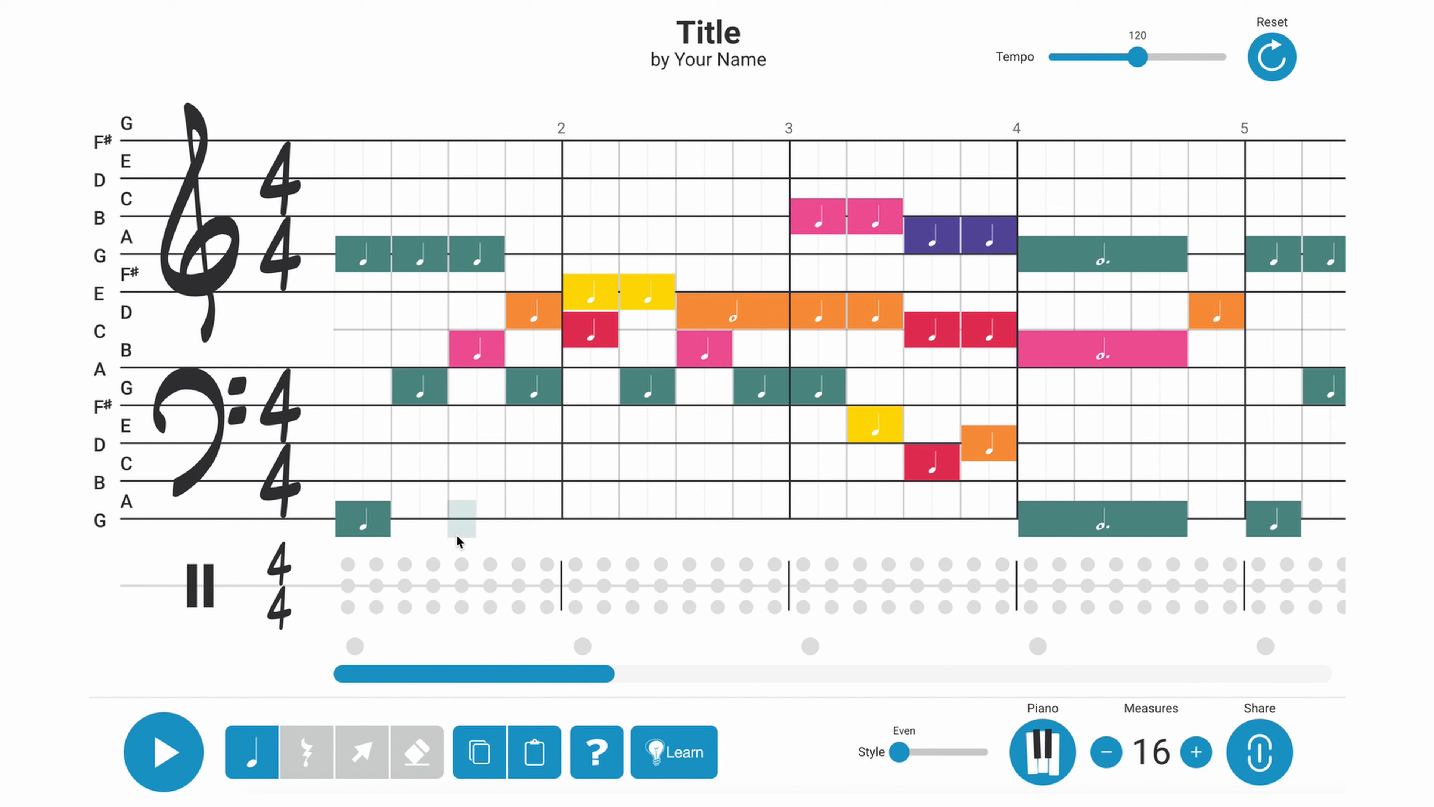
{"action": "left_click", "coordinate": [192, 753]}
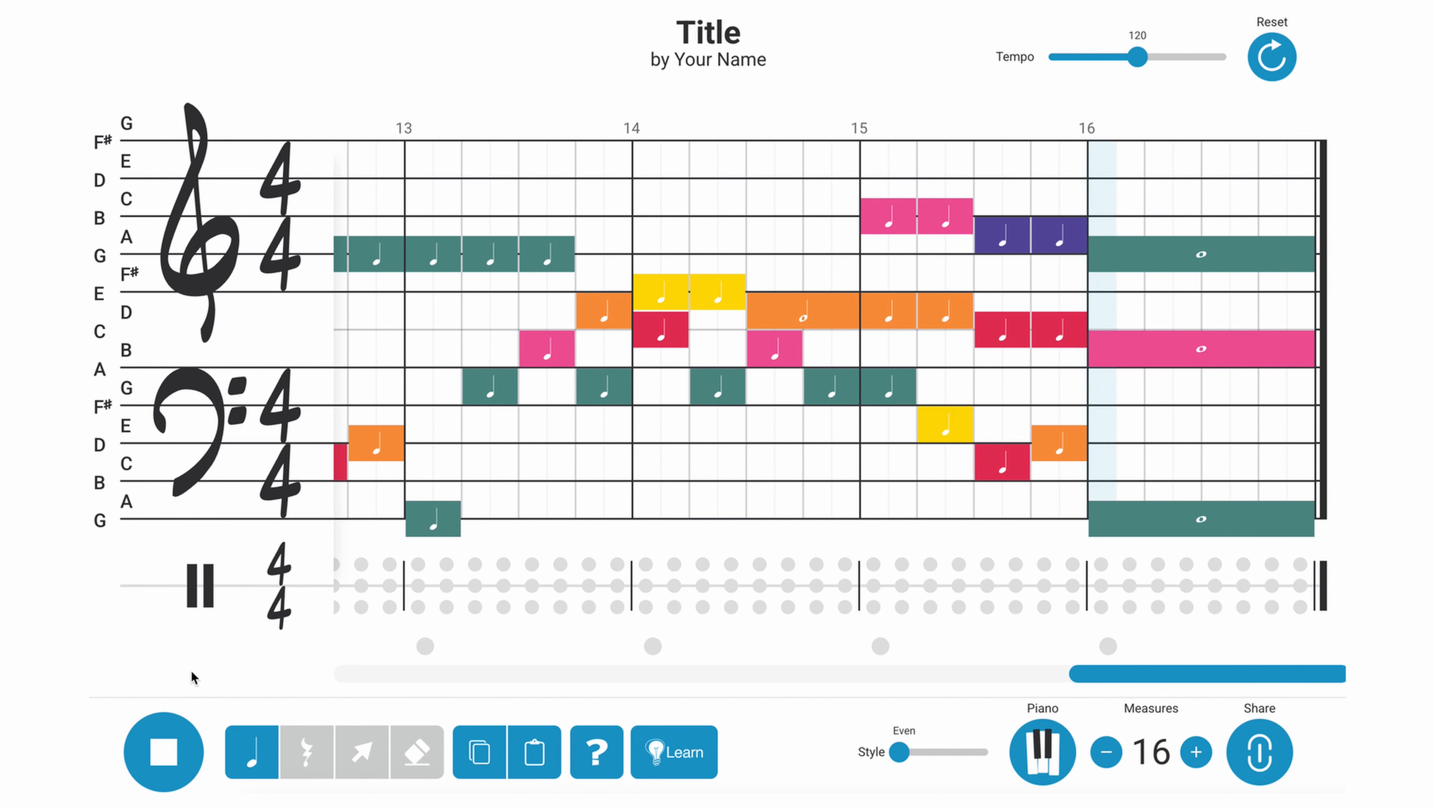
{"action": "left_click", "coordinate": [167, 751]}
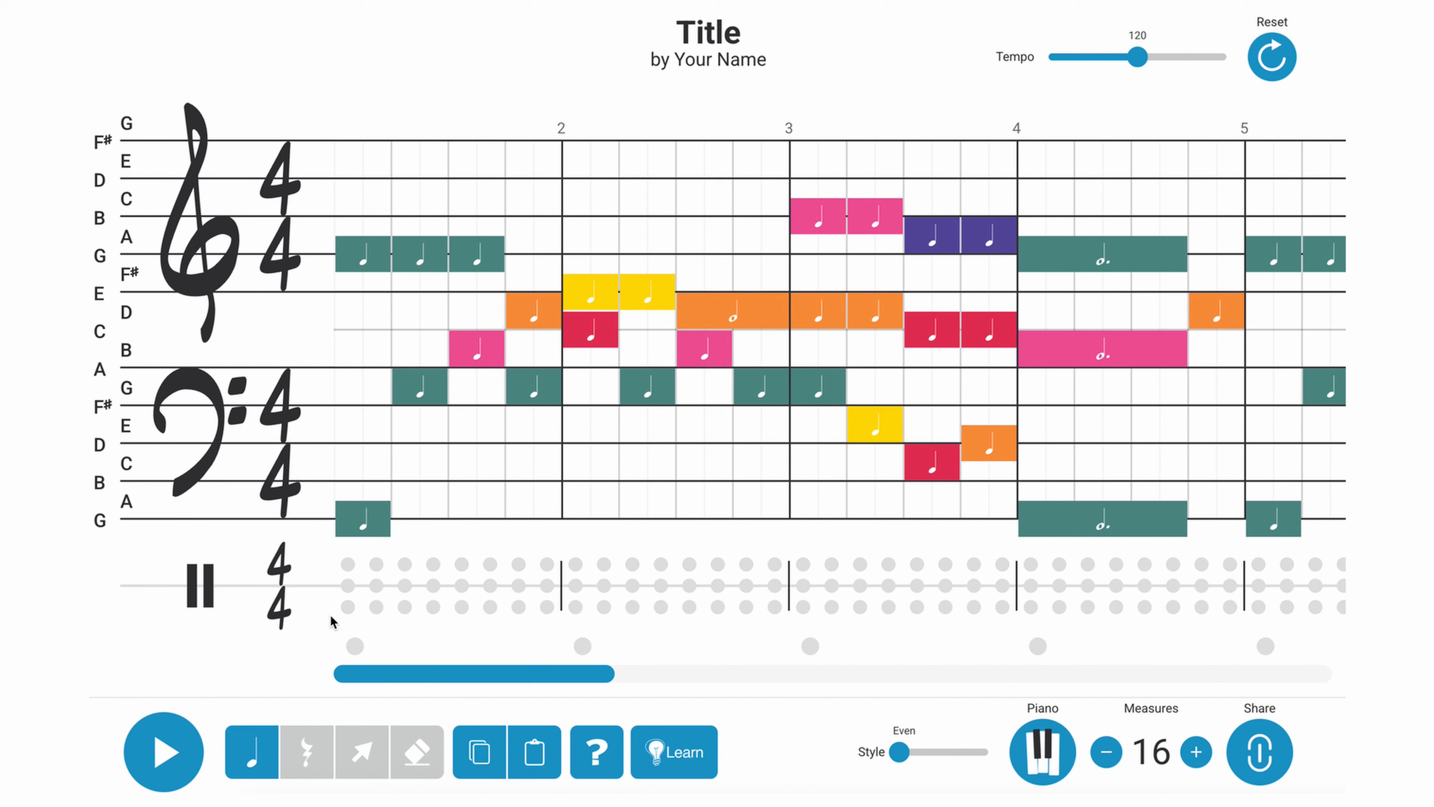
Step: Place bass drum hits in measure 1 on beat 1, the "and" of beat 2, and beat 3, checking them by playback
{"action": "left_click", "coordinate": [348, 607]}
{"action": "left_click", "coordinate": [461, 608]}
{"action": "left_click", "coordinate": [433, 608]}
{"action": "left_click", "coordinate": [187, 746]}
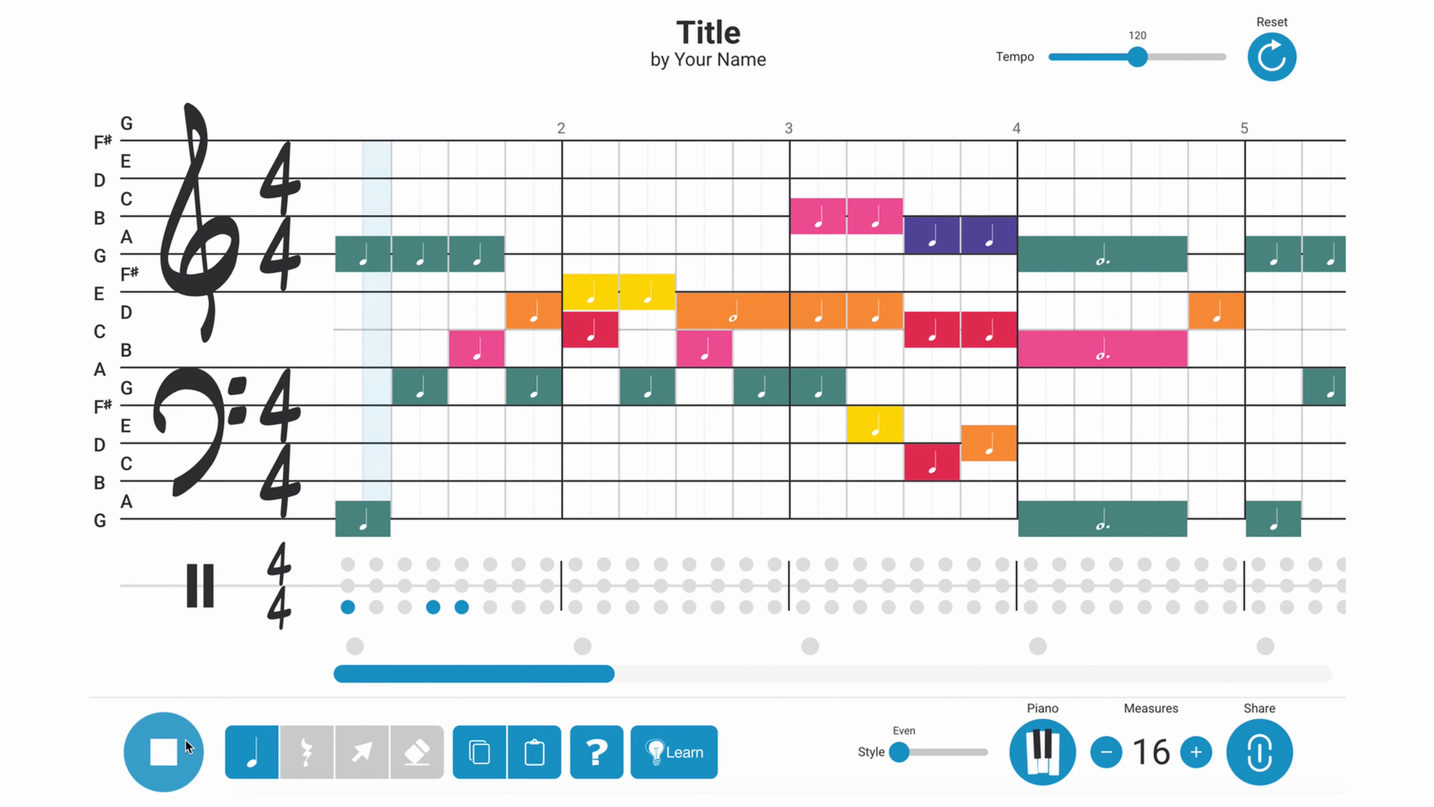
{"action": "left_click", "coordinate": [187, 746]}
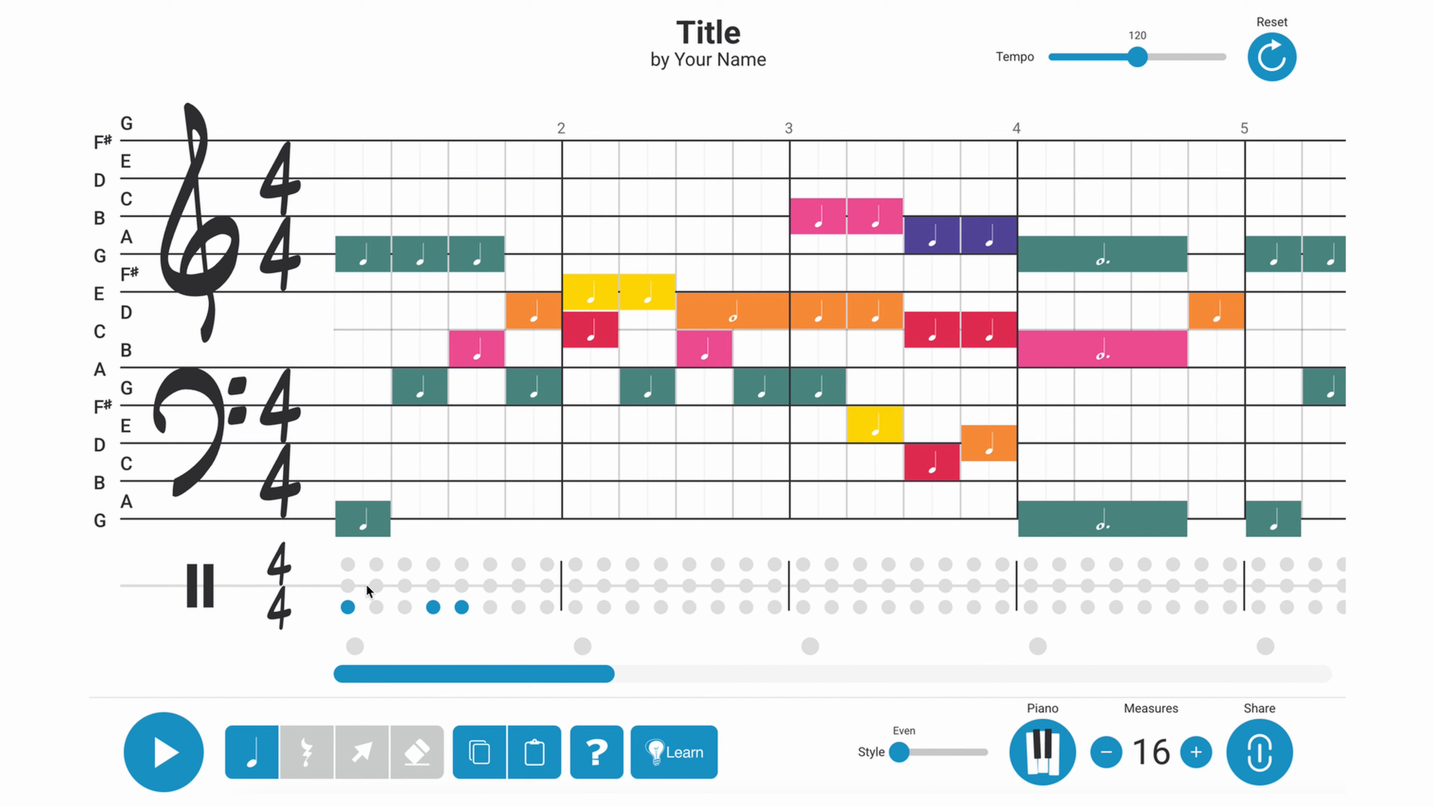
Step: Add snare drum hits on beats 2 and 4 of measure 1 and play back the pattern
{"action": "left_click", "coordinate": [404, 586]}
{"action": "left_click", "coordinate": [518, 586]}
{"action": "left_click", "coordinate": [164, 757]}
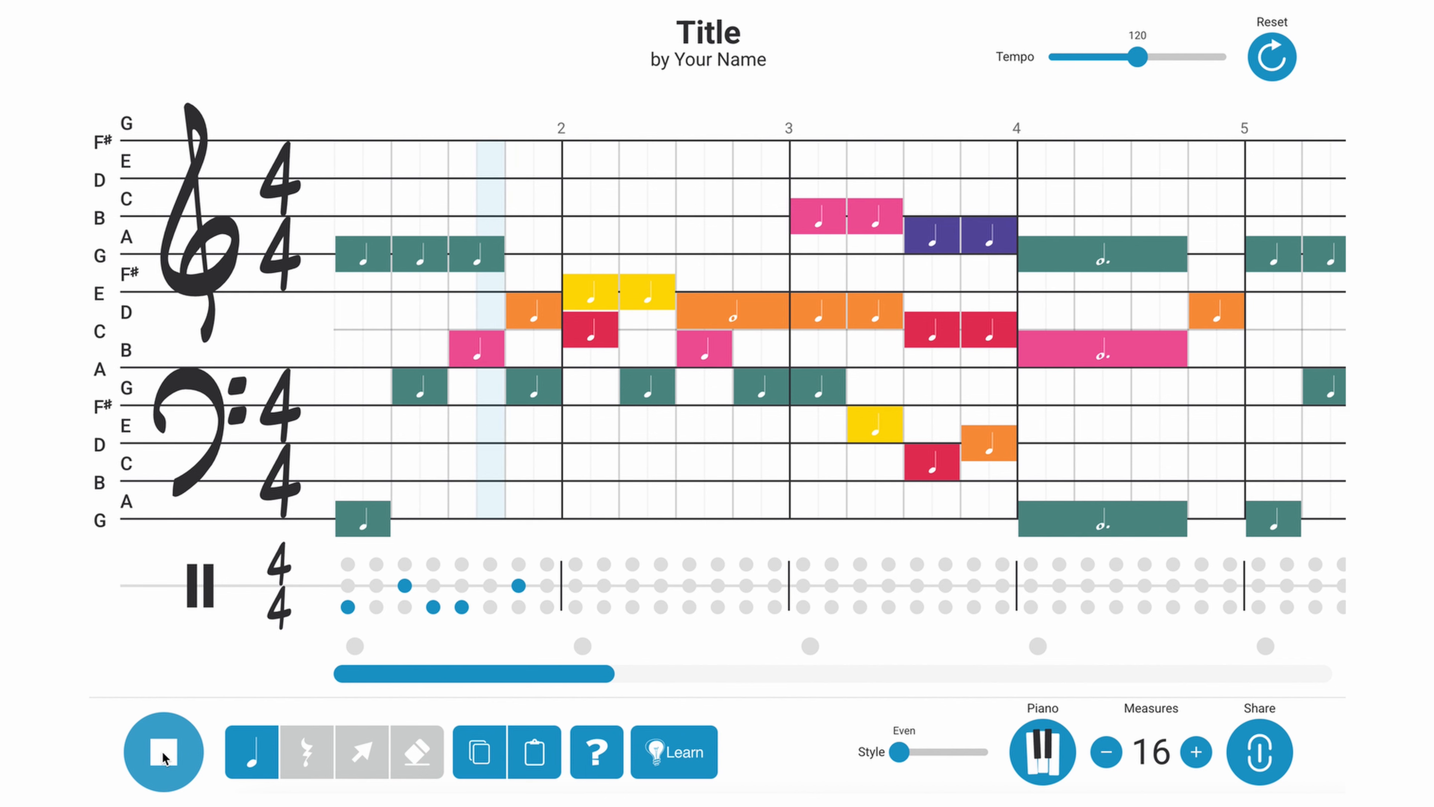
{"action": "left_click", "coordinate": [164, 757]}
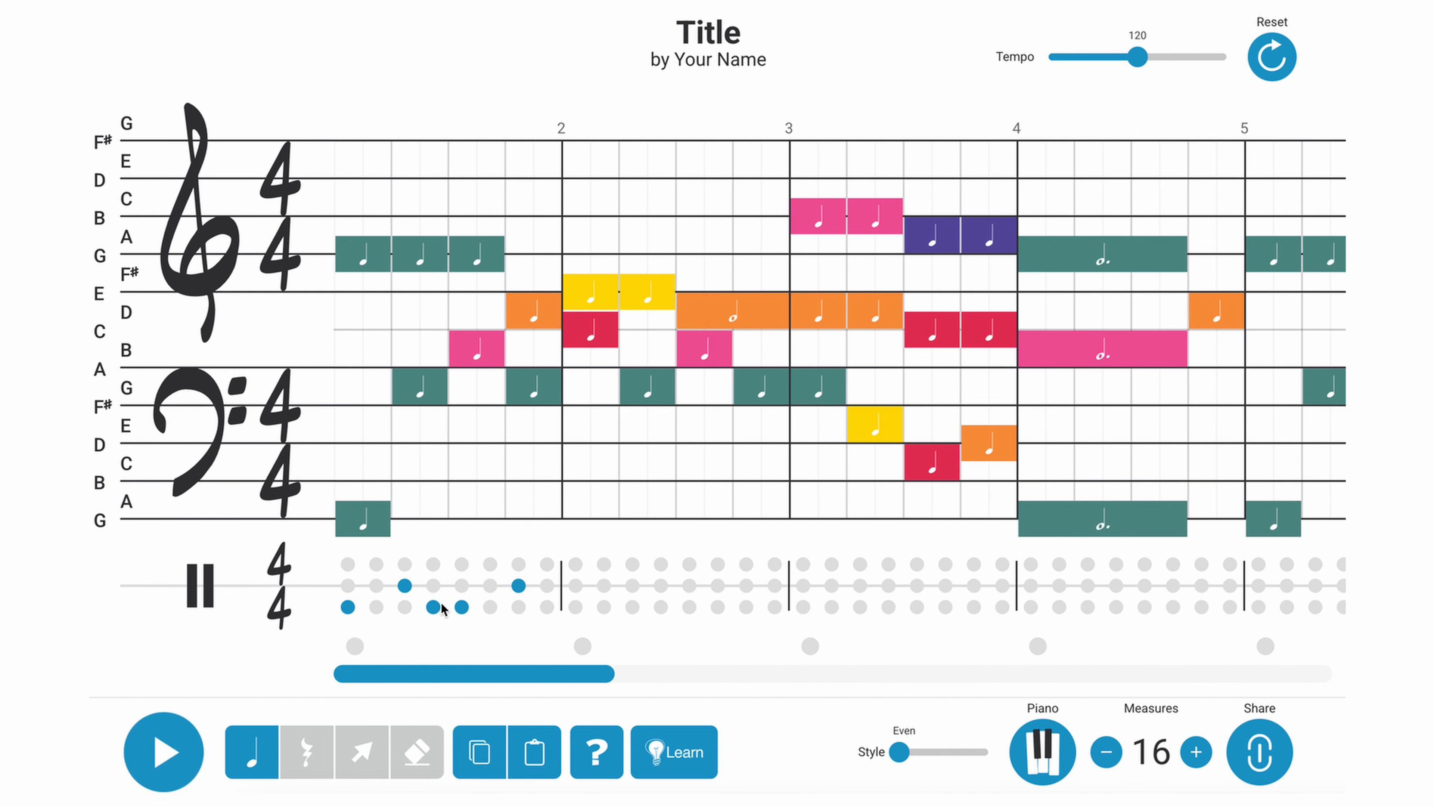
Step: Add cymbal hits on all four beats of measure 1 and play back the full drum pattern
{"action": "left_click", "coordinate": [347, 565]}
{"action": "left_click", "coordinate": [404, 564]}
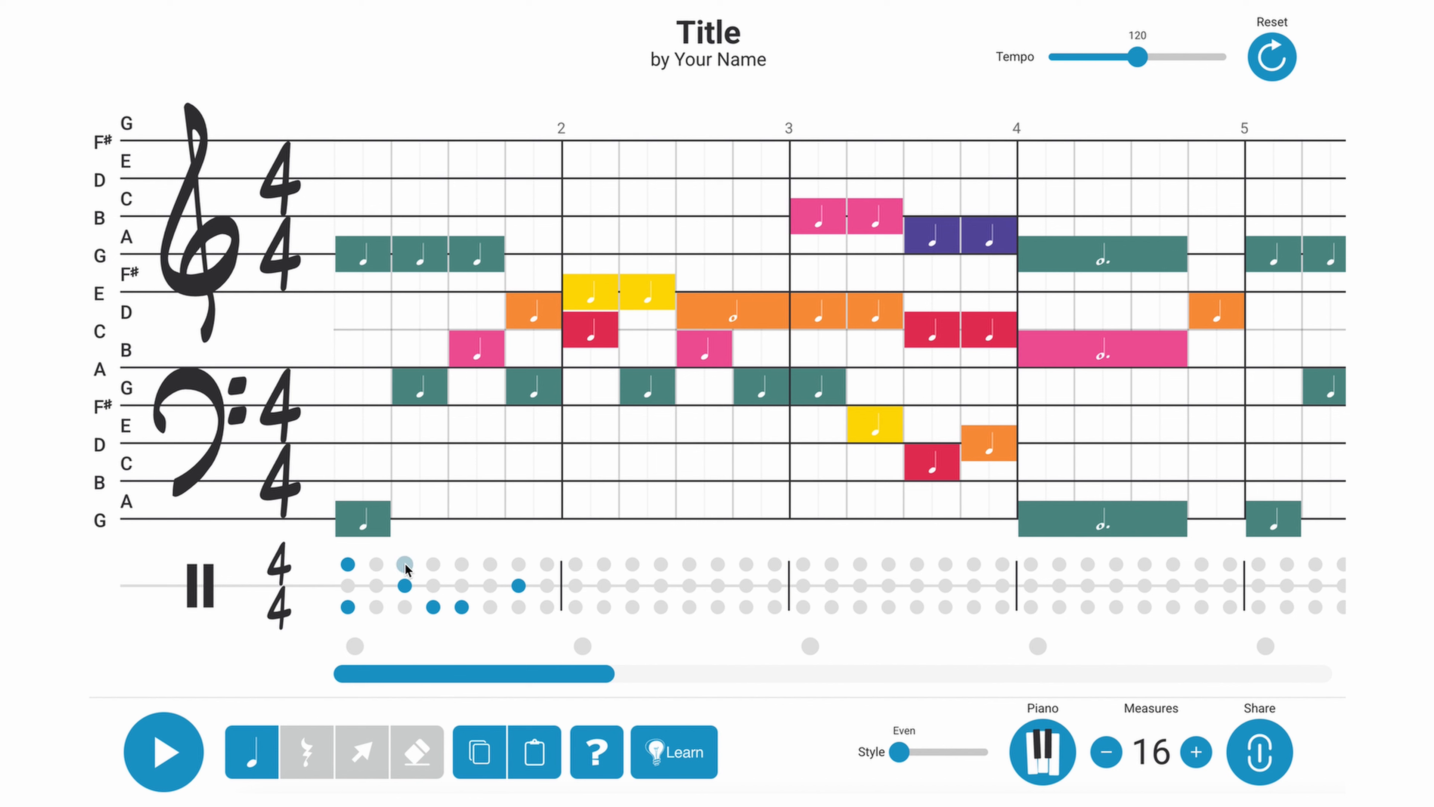
{"action": "left_click", "coordinate": [461, 565]}
{"action": "left_click", "coordinate": [519, 564]}
{"action": "left_click", "coordinate": [157, 745]}
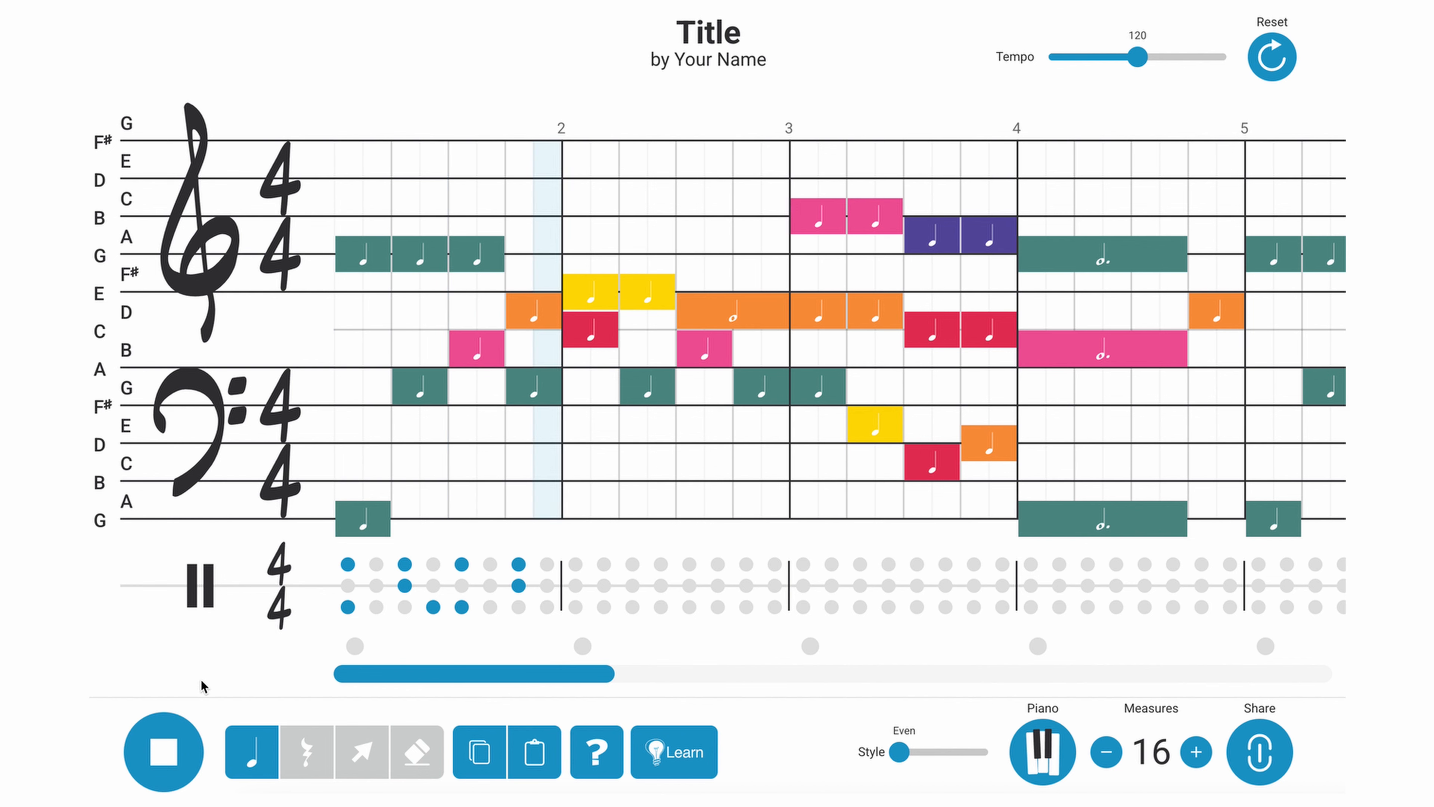
{"action": "left_click", "coordinate": [170, 755]}
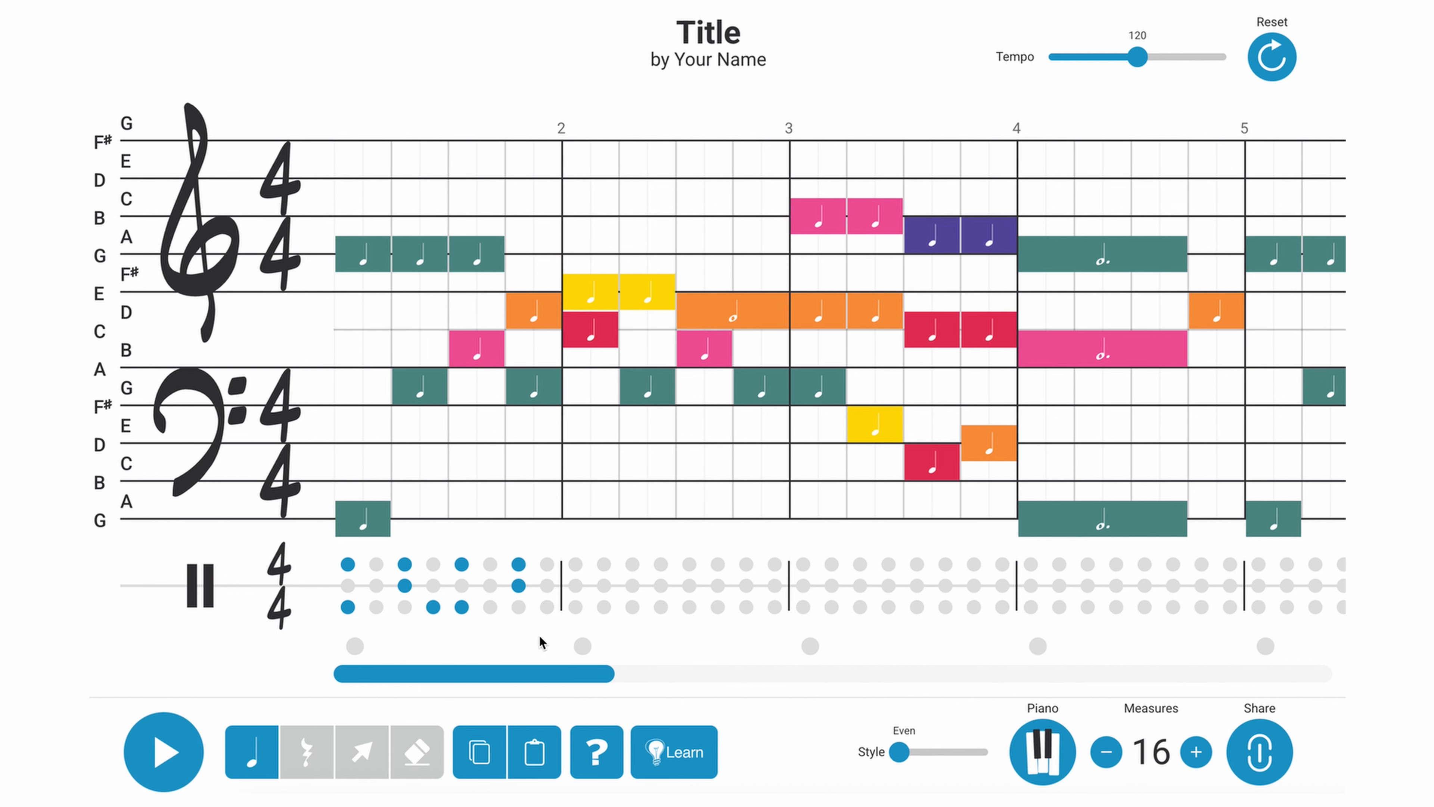
Step: Copy the drum pattern of measure 1 and paste it into measures 2 through 6
{"action": "left_click", "coordinate": [362, 755]}
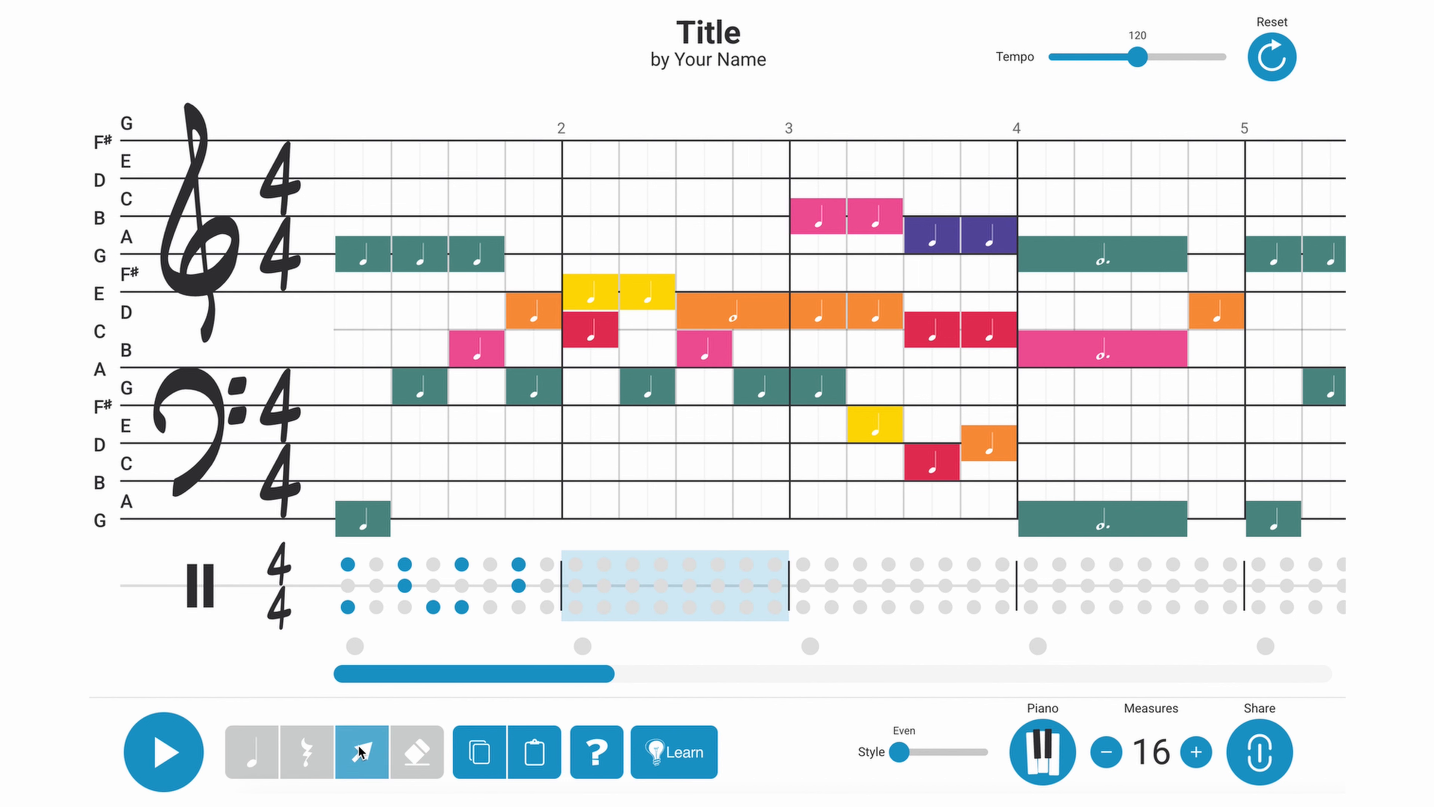
{"action": "left_click", "coordinate": [450, 587]}
{"action": "left_click_drag", "start_coordinate": [450, 587], "coordinate": [657, 580]}
{"action": "left_click_drag", "start_coordinate": [893, 585], "coordinate": [891, 585]}
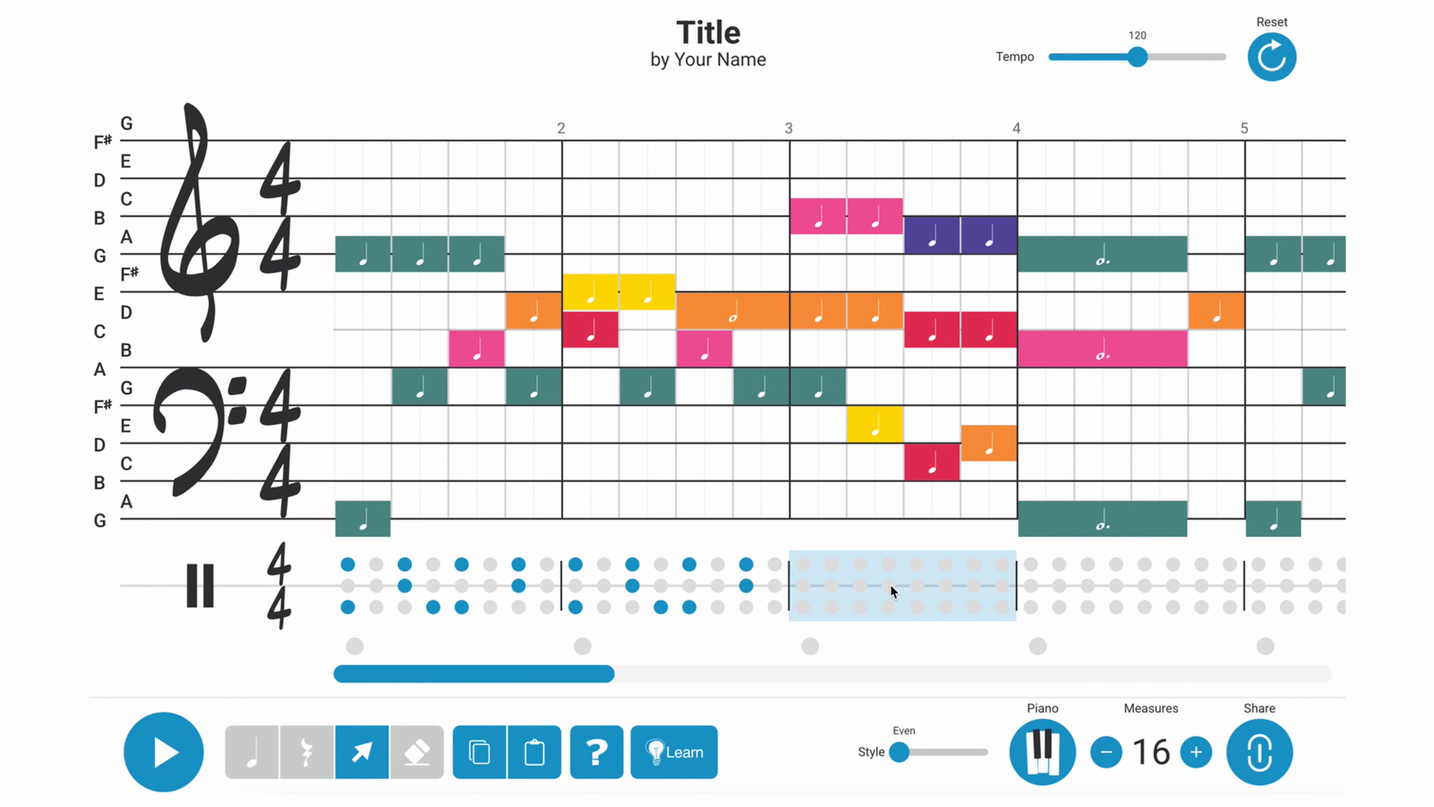
{"action": "scroll", "coordinate": [892, 588], "scroll_direction": "right", "scroll_amount": 5}
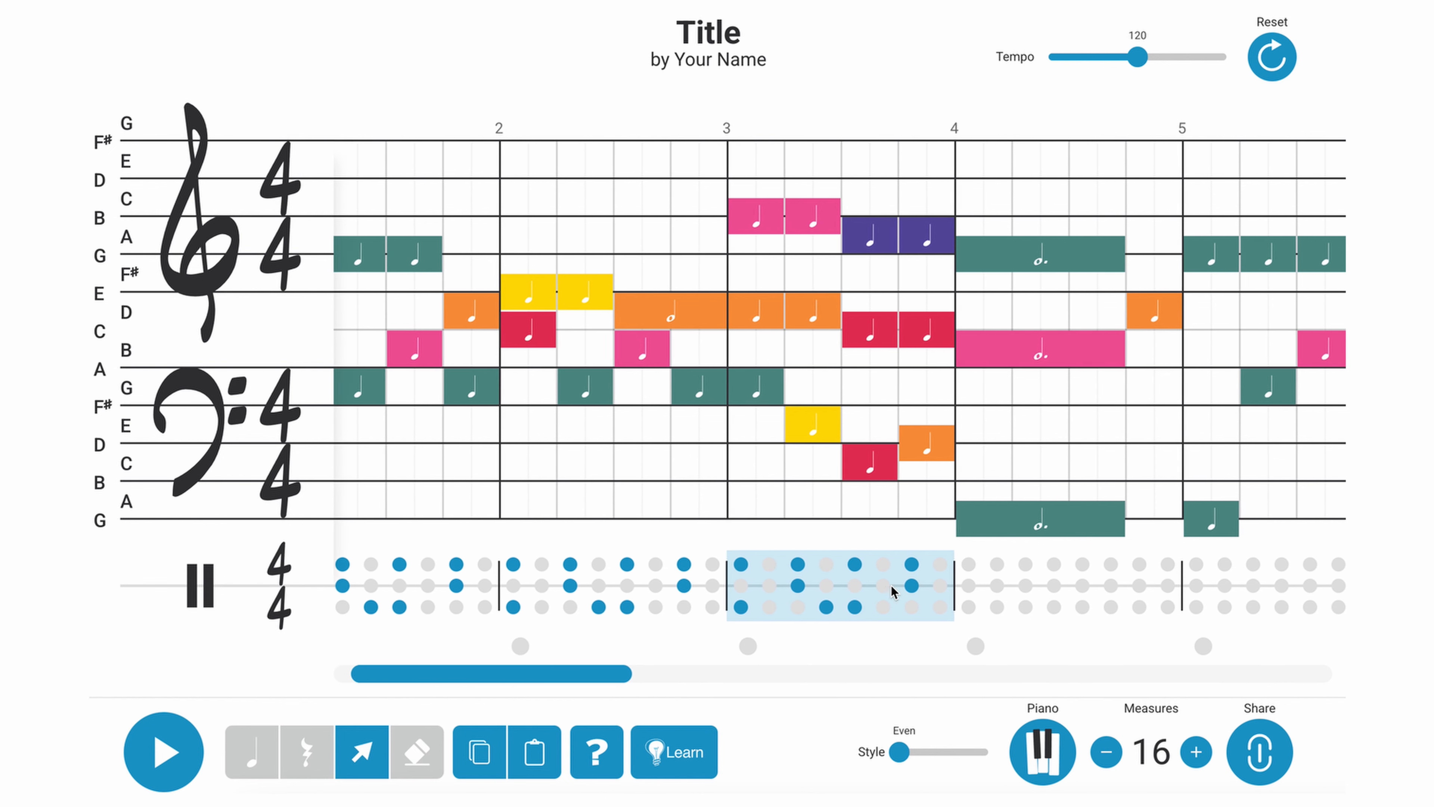
{"action": "left_click", "coordinate": [848, 600]}
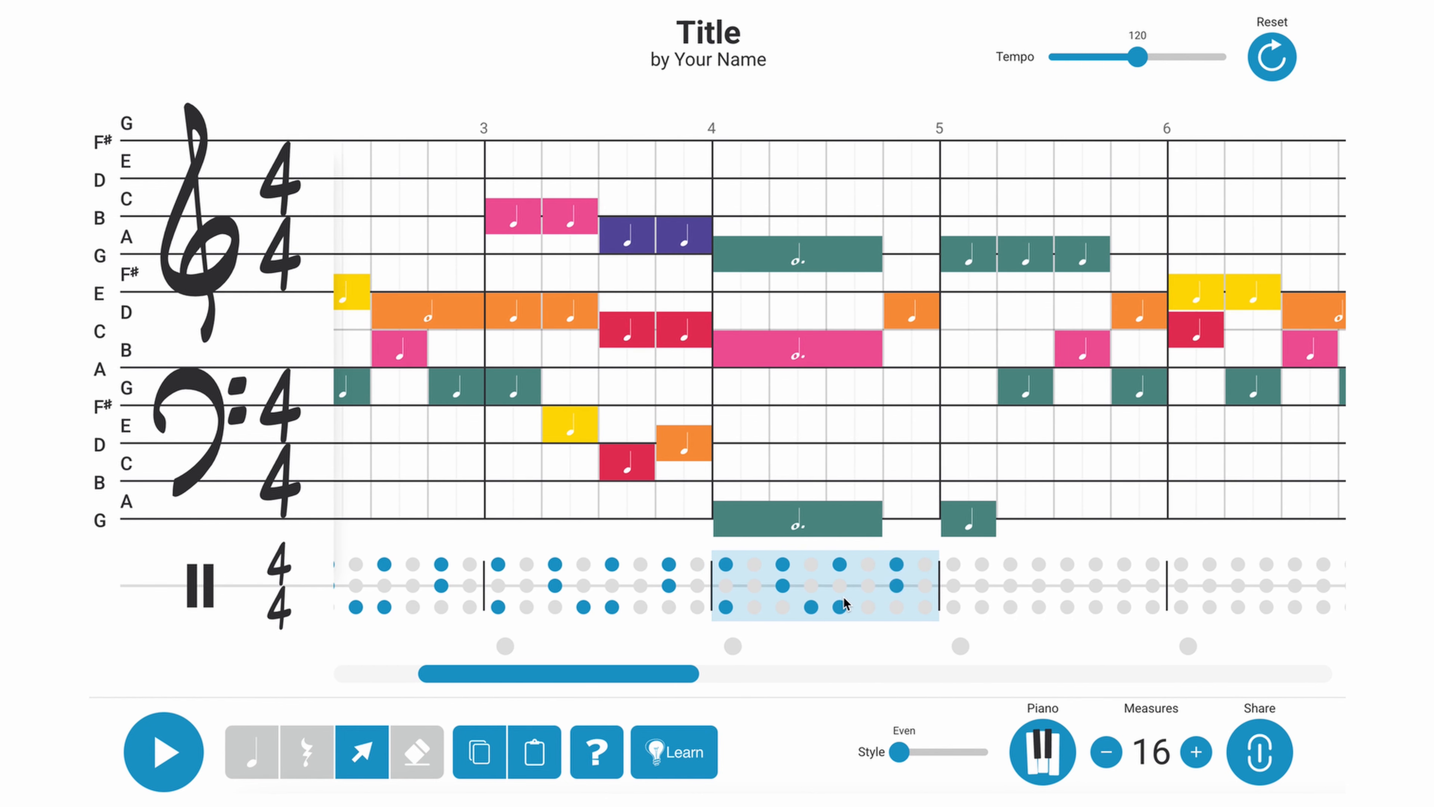
{"action": "scroll", "coordinate": [835, 601], "scroll_direction": "right", "scroll_amount": 5}
{"action": "left_click", "coordinate": [940, 594]}
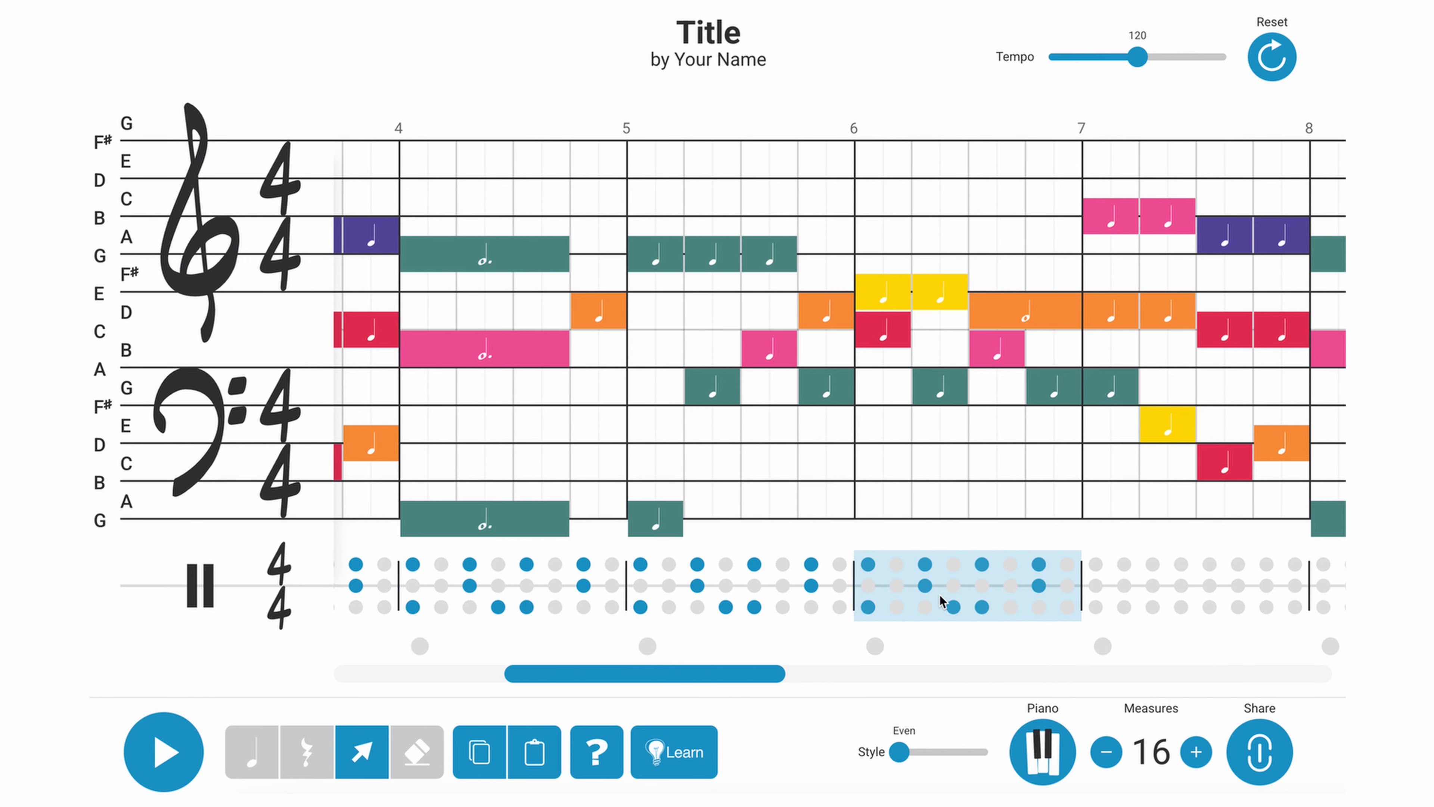
Step: Paste the copied drum pattern into each of measures 7 through 15
{"action": "scroll", "coordinate": [939, 594], "scroll_direction": "right", "scroll_amount": 10}
{"action": "left_click", "coordinate": [509, 585]}
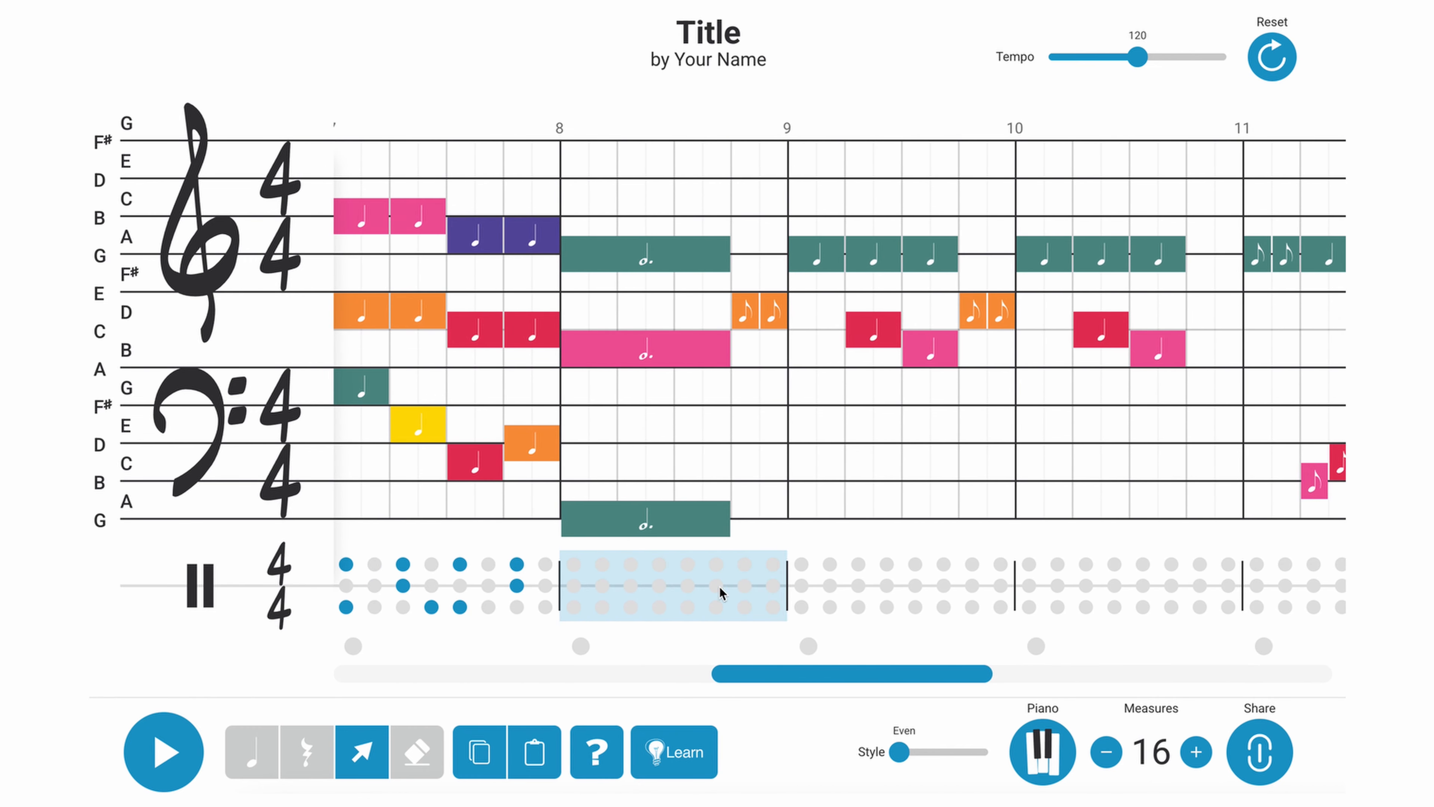
{"action": "left_click", "coordinate": [719, 586]}
{"action": "left_click", "coordinate": [847, 588]}
{"action": "scroll", "coordinate": [855, 587], "scroll_direction": "right", "scroll_amount": 3}
{"action": "scroll", "coordinate": [855, 588], "scroll_direction": "right", "scroll_amount": 6}
{"action": "left_click", "coordinate": [615, 596]}
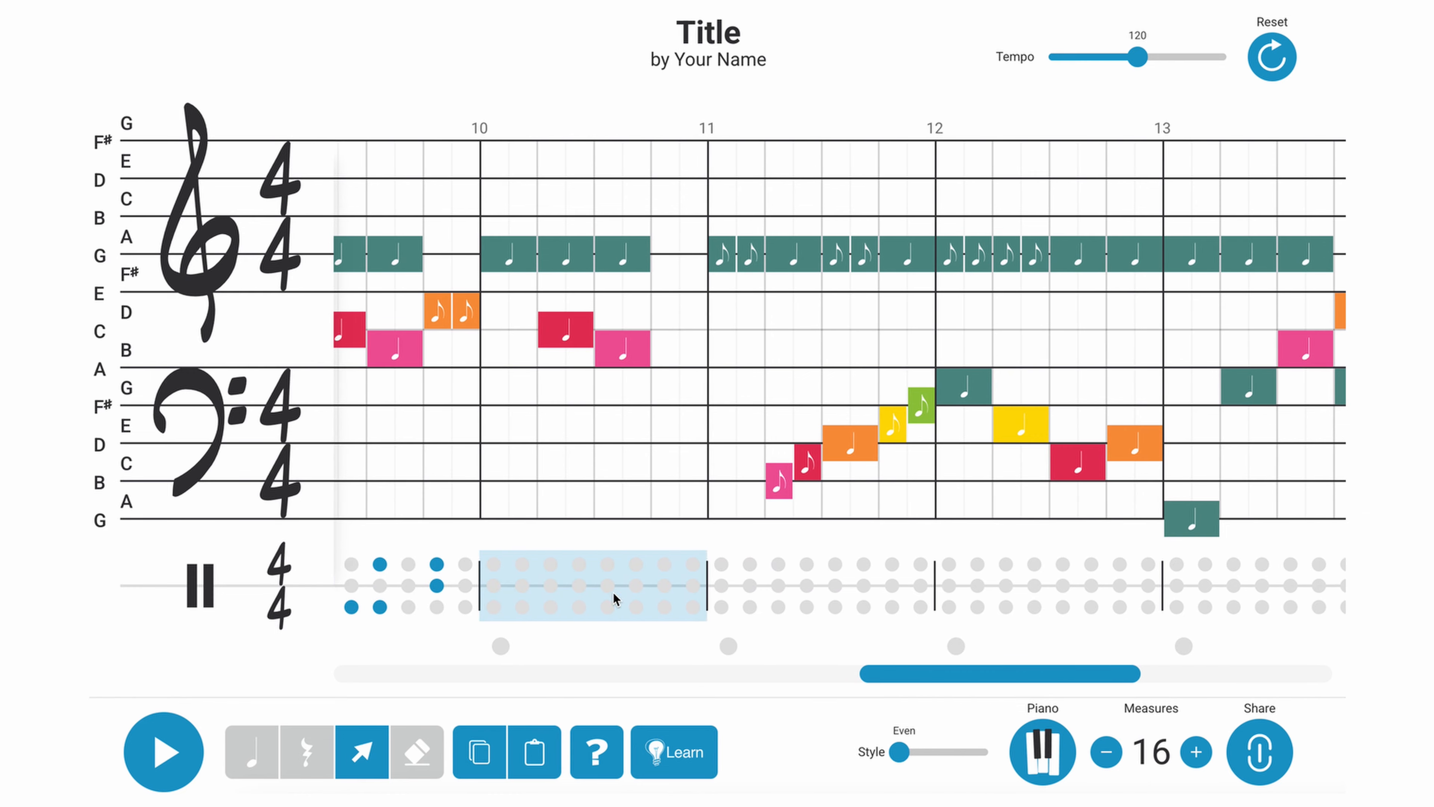
{"action": "left_click", "coordinate": [708, 599]}
{"action": "scroll", "coordinate": [802, 601], "scroll_direction": "right", "scroll_amount": 2}
{"action": "scroll", "coordinate": [791, 601], "scroll_direction": "right", "scroll_amount": 4}
{"action": "left_click", "coordinate": [719, 597]}
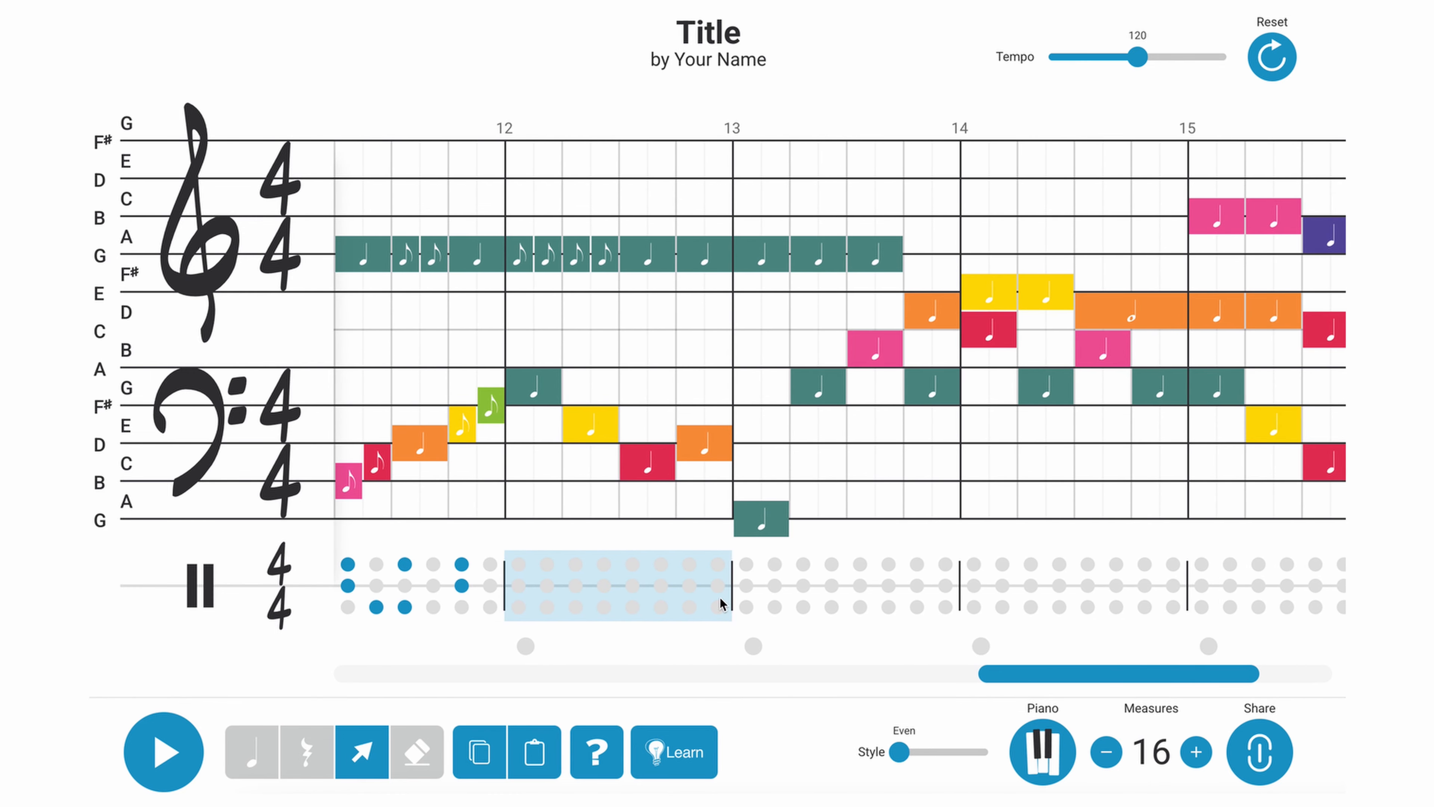
{"action": "left_click", "coordinate": [829, 592]}
{"action": "scroll", "coordinate": [831, 595], "scroll_direction": "right", "scroll_amount": 1}
{"action": "scroll", "coordinate": [832, 596], "scroll_direction": "right", "scroll_amount": 3}
{"action": "left_click", "coordinate": [706, 598]}
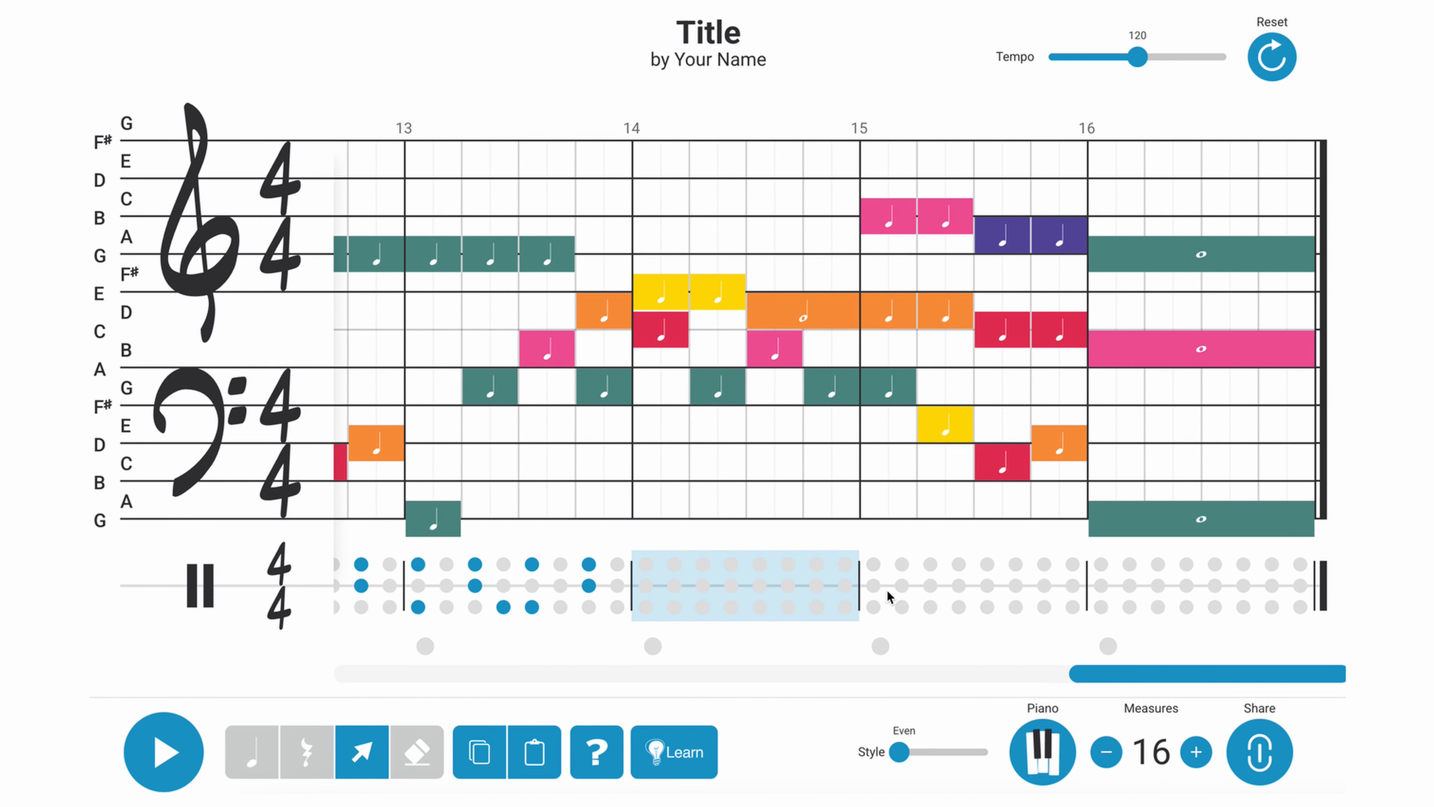
{"action": "left_click", "coordinate": [970, 587]}
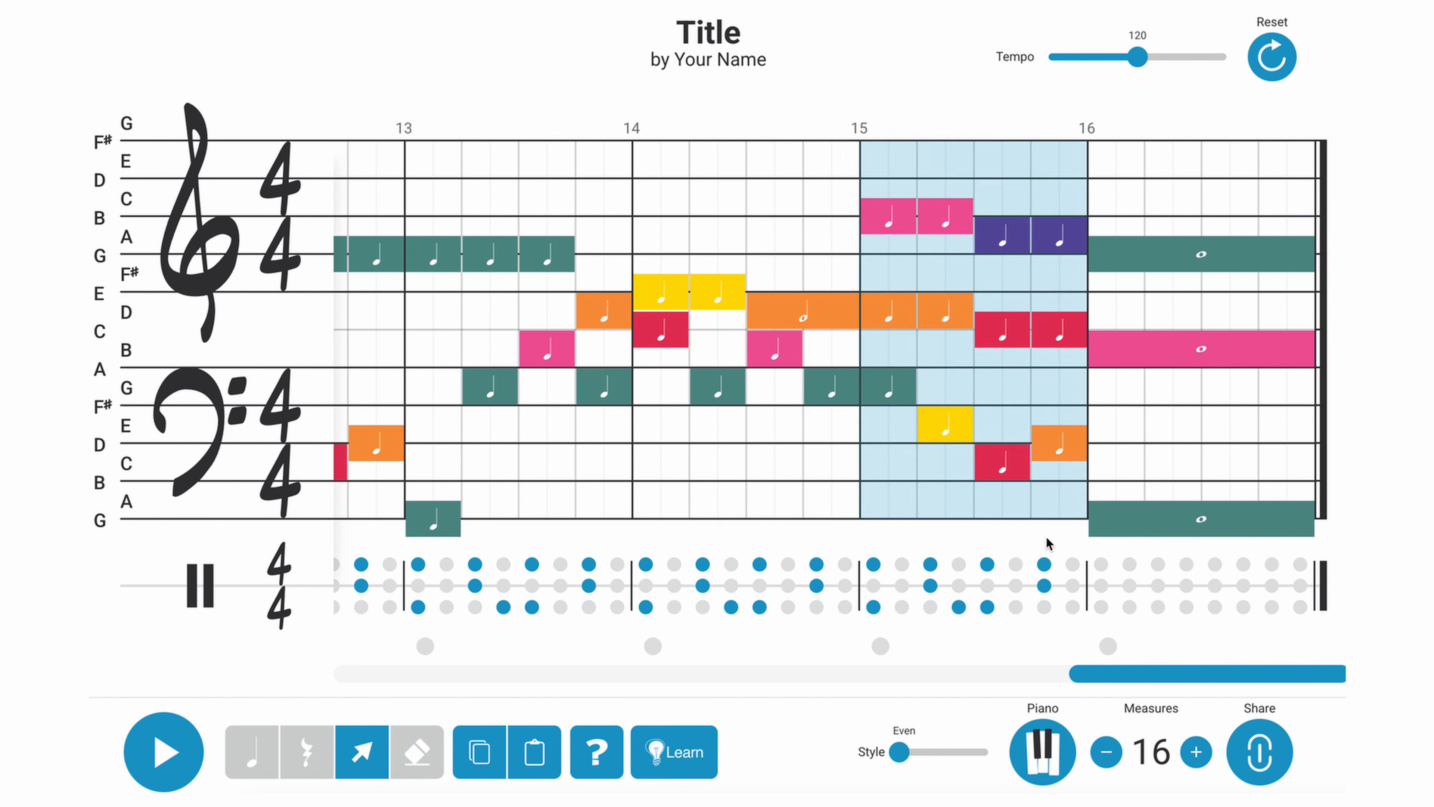
Step: Play back the whole piece from measure 1 with the repeated drum beat
{"action": "scroll", "coordinate": [1039, 546], "scroll_direction": "left", "scroll_amount": 10}
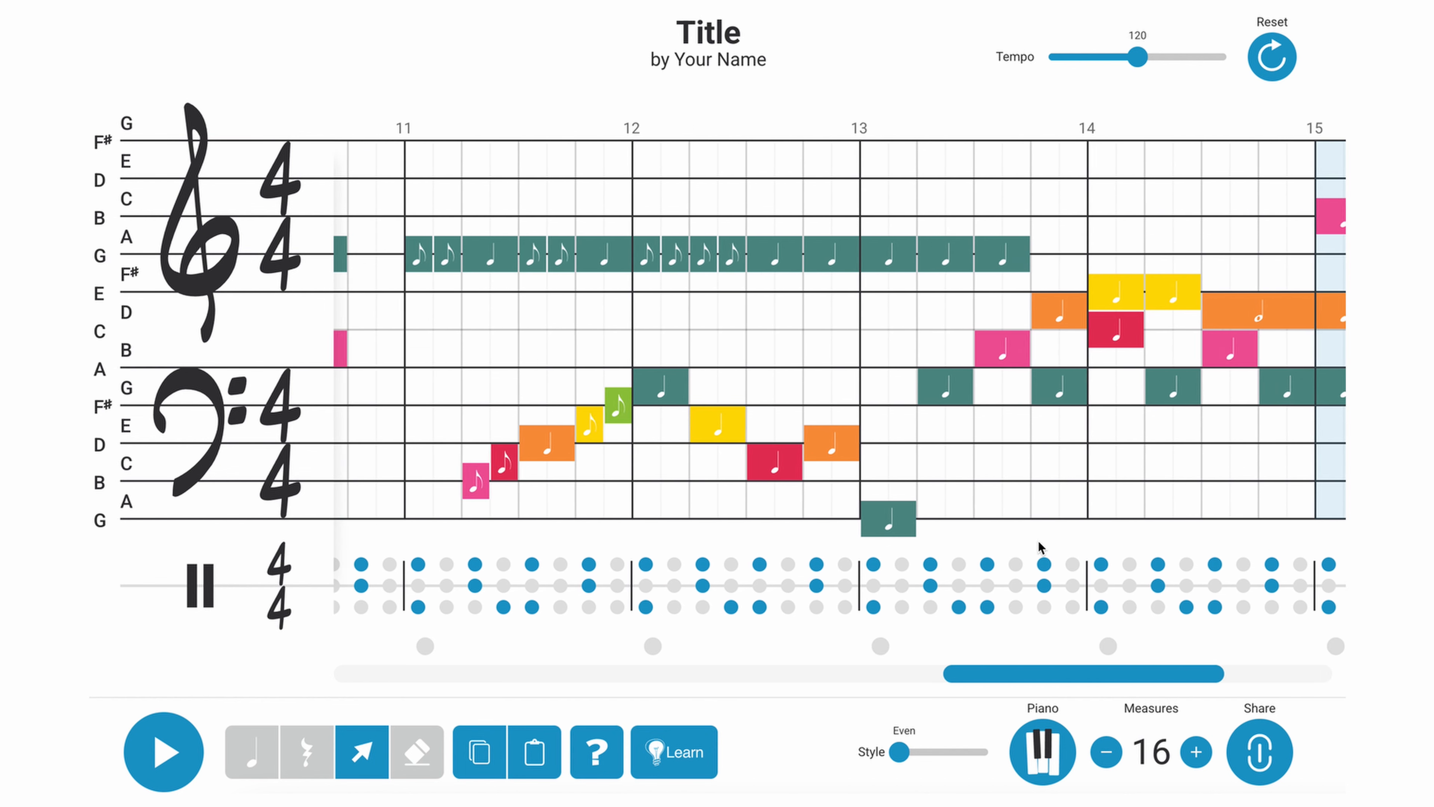
{"action": "left_click", "coordinate": [160, 753]}
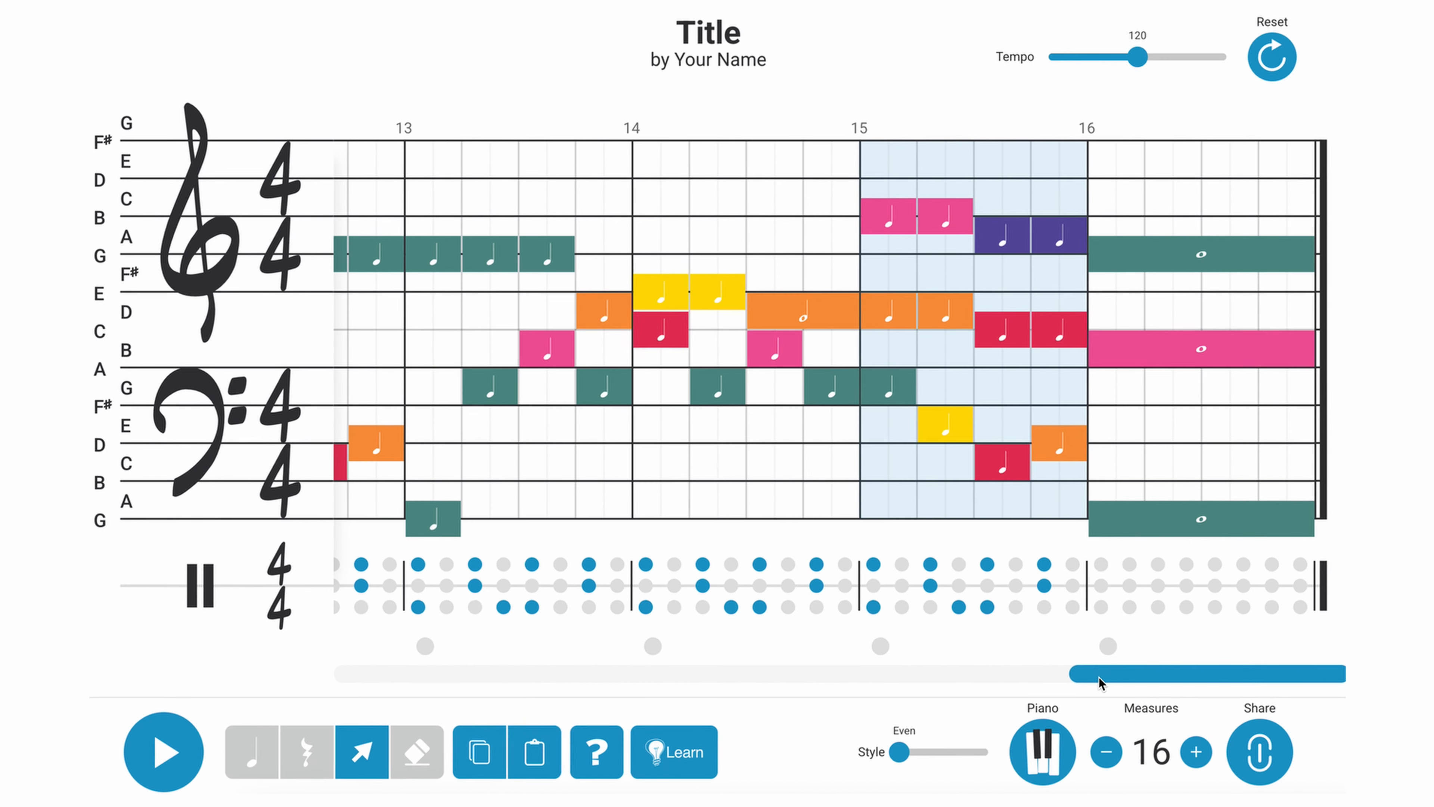
{"action": "left_click_drag", "start_coordinate": [1101, 676], "coordinate": [339, 674]}
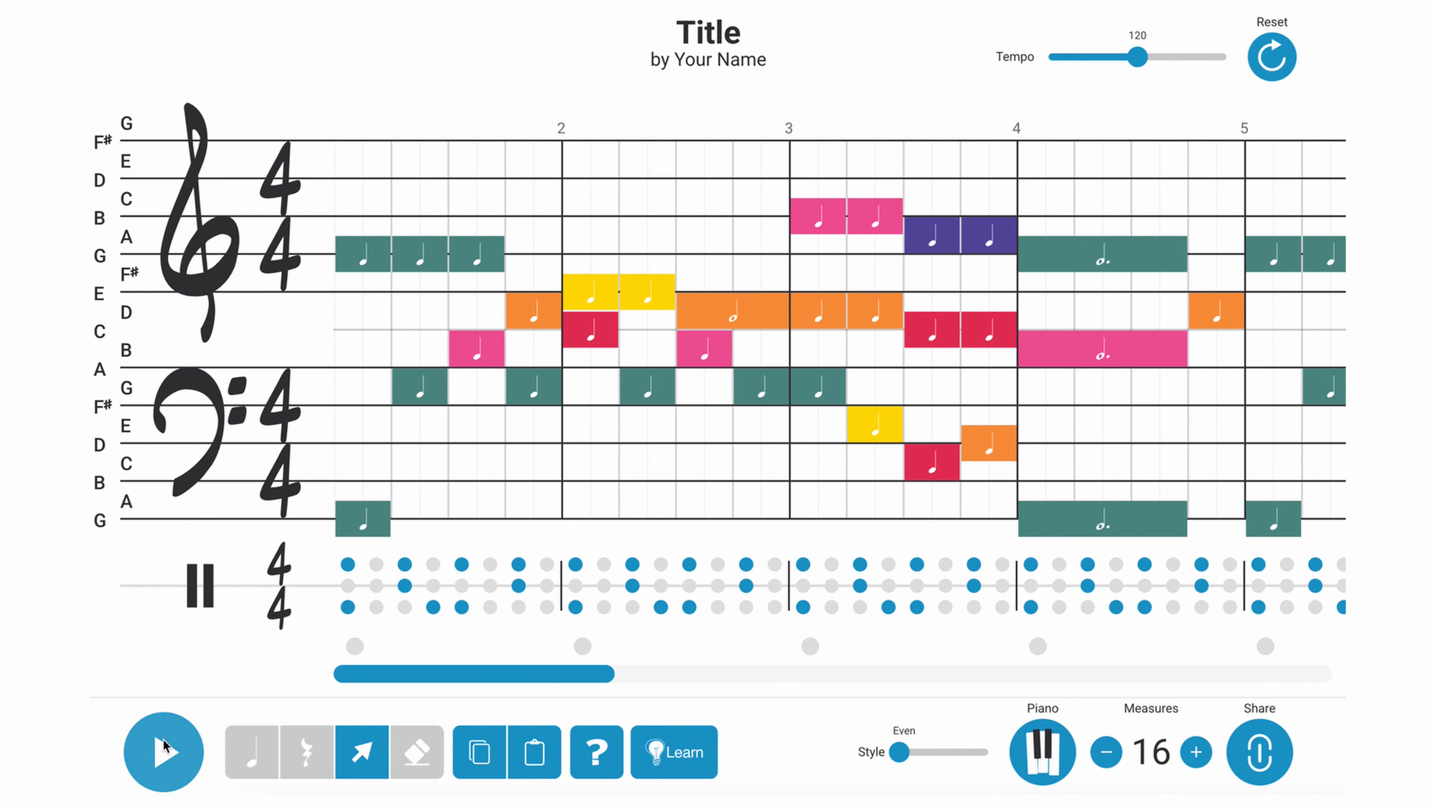
{"action": "left_click", "coordinate": [246, 740]}
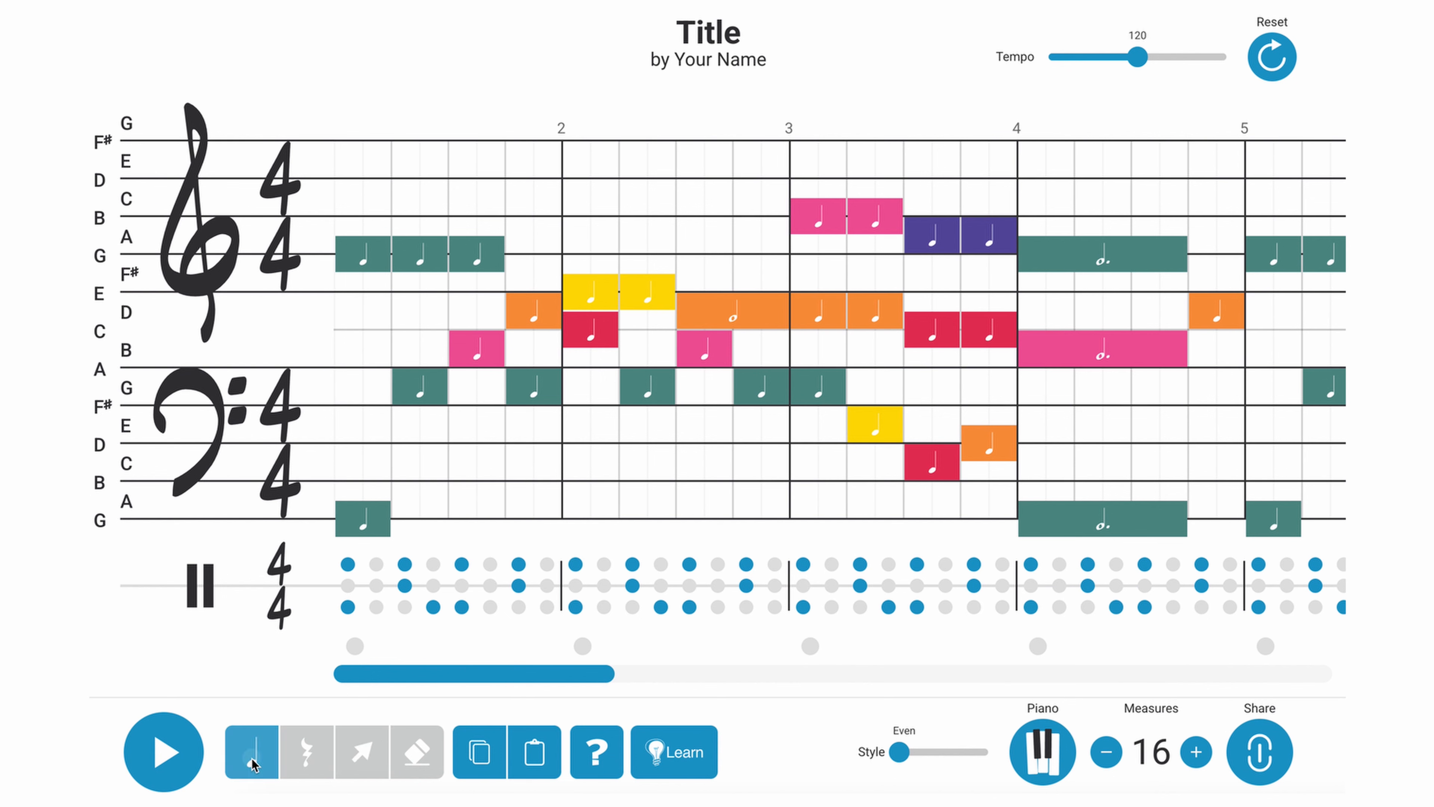
{"action": "left_click", "coordinate": [161, 754]}
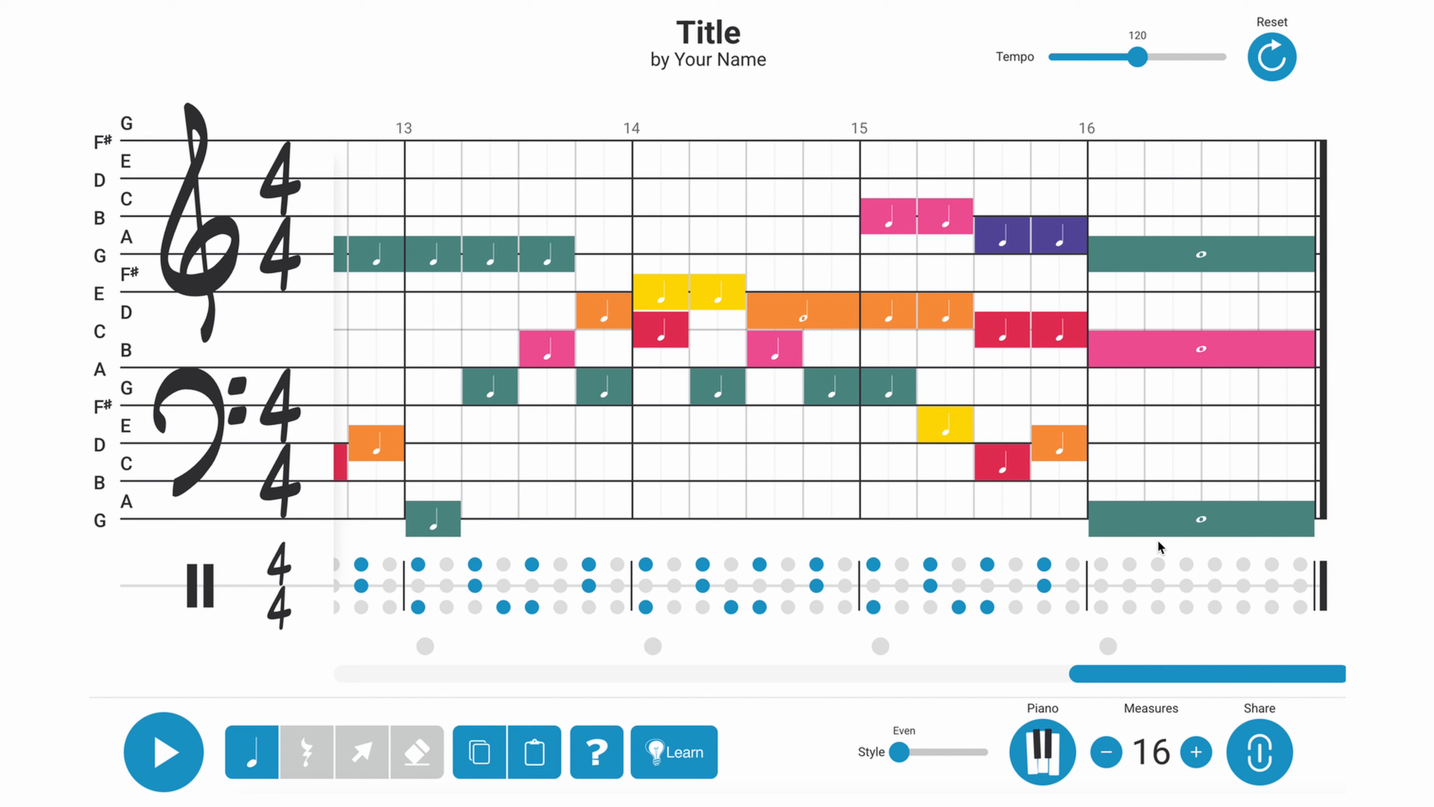
Step: Add cymbal and bass drum hits on beat 1 of measure 16 and play back the ending from measure 15
{"action": "left_click", "coordinate": [1101, 564]}
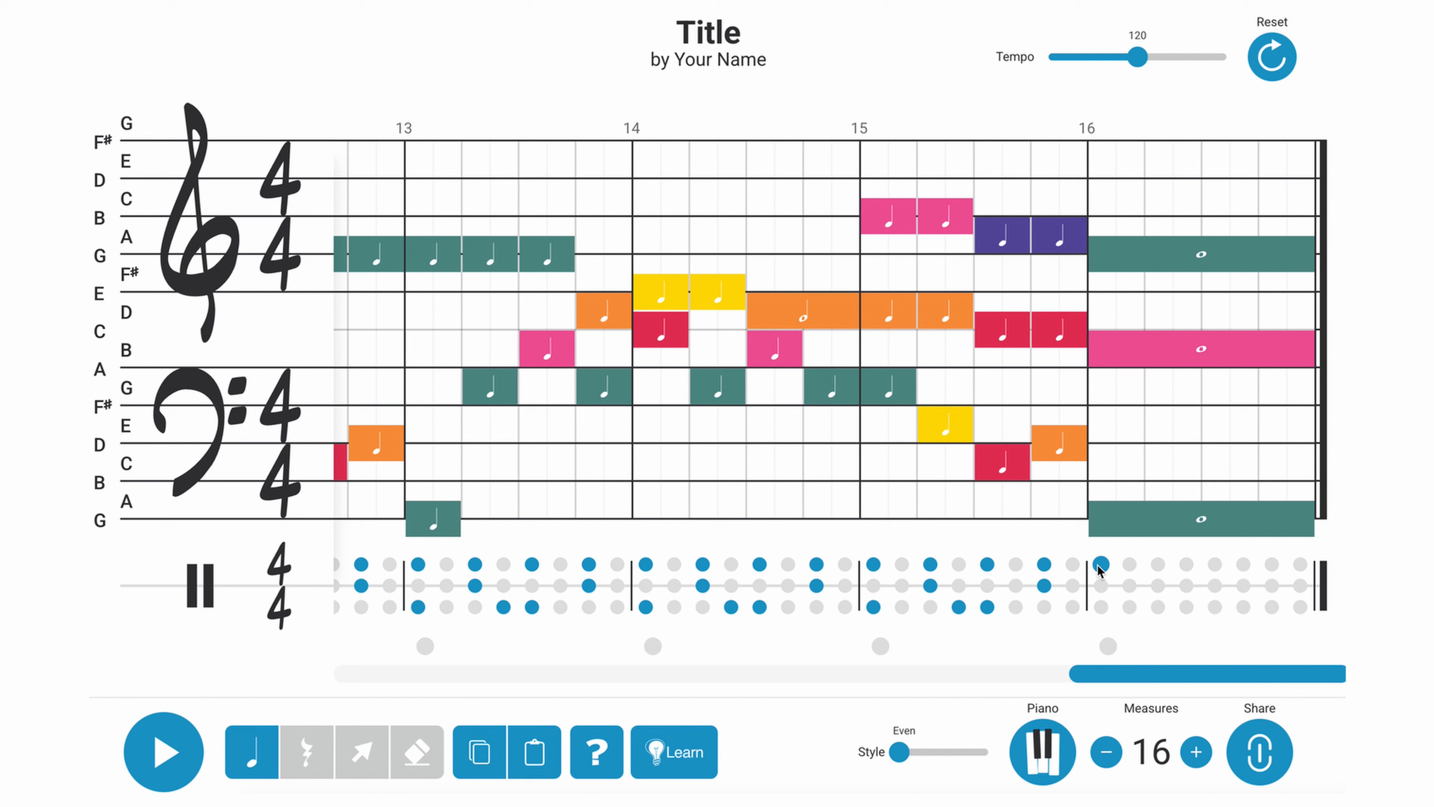
{"action": "left_click", "coordinate": [1101, 607]}
{"action": "left_click", "coordinate": [355, 754]}
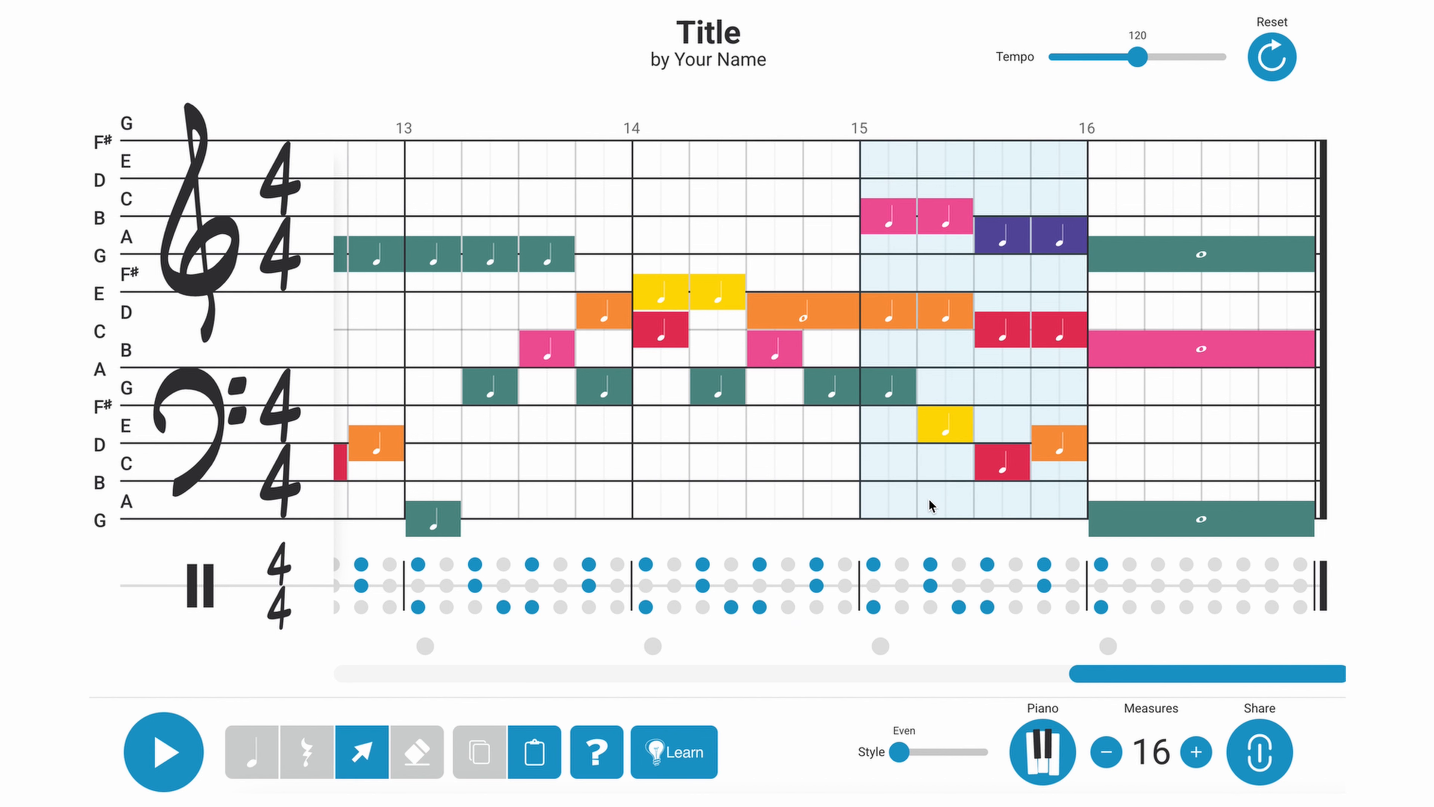
{"action": "left_click", "coordinate": [918, 502]}
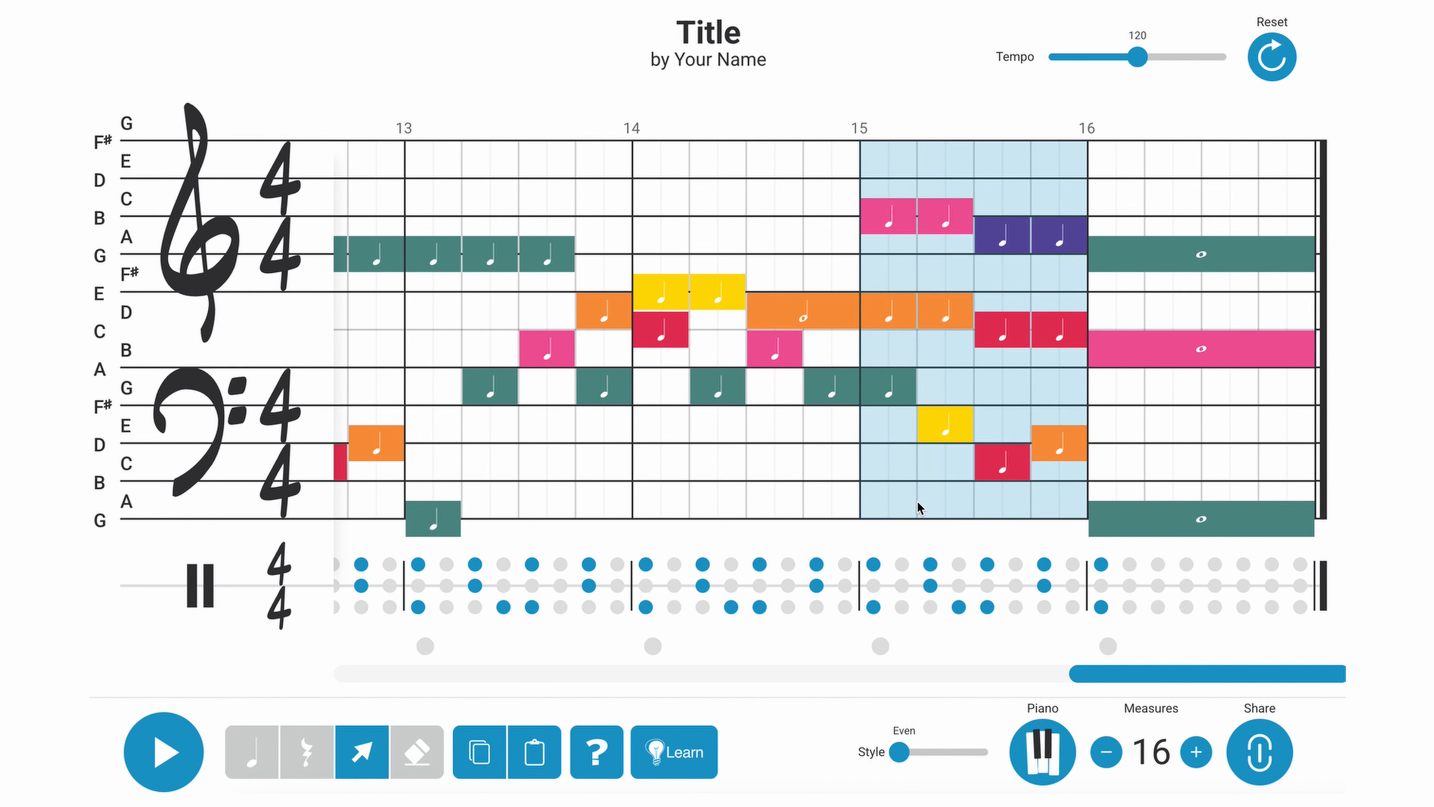
{"action": "left_click", "coordinate": [166, 750]}
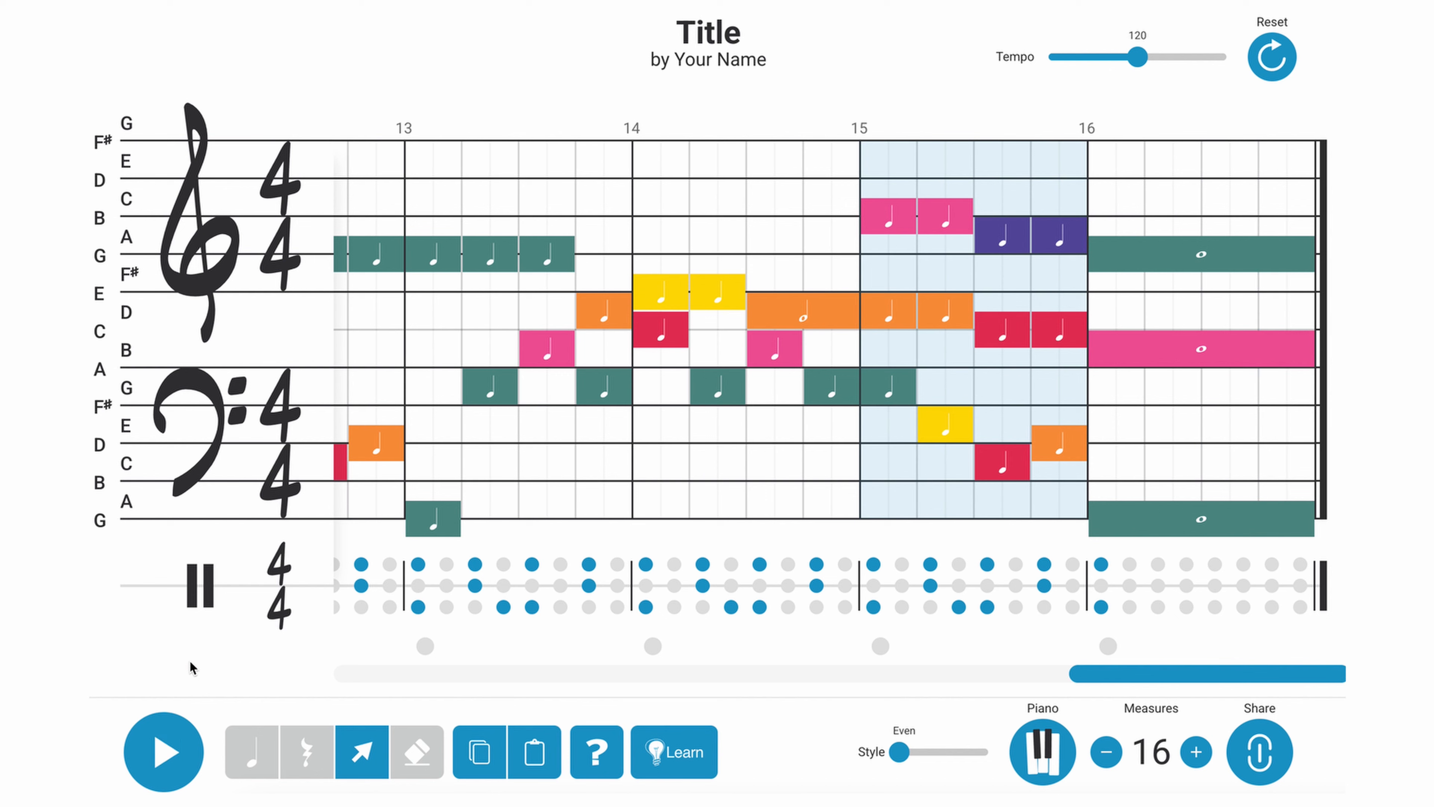
Step: Review the drum pattern around measures 4 to 7, and play the opening measures from the start into measure 4
{"action": "left_click", "coordinate": [252, 752]}
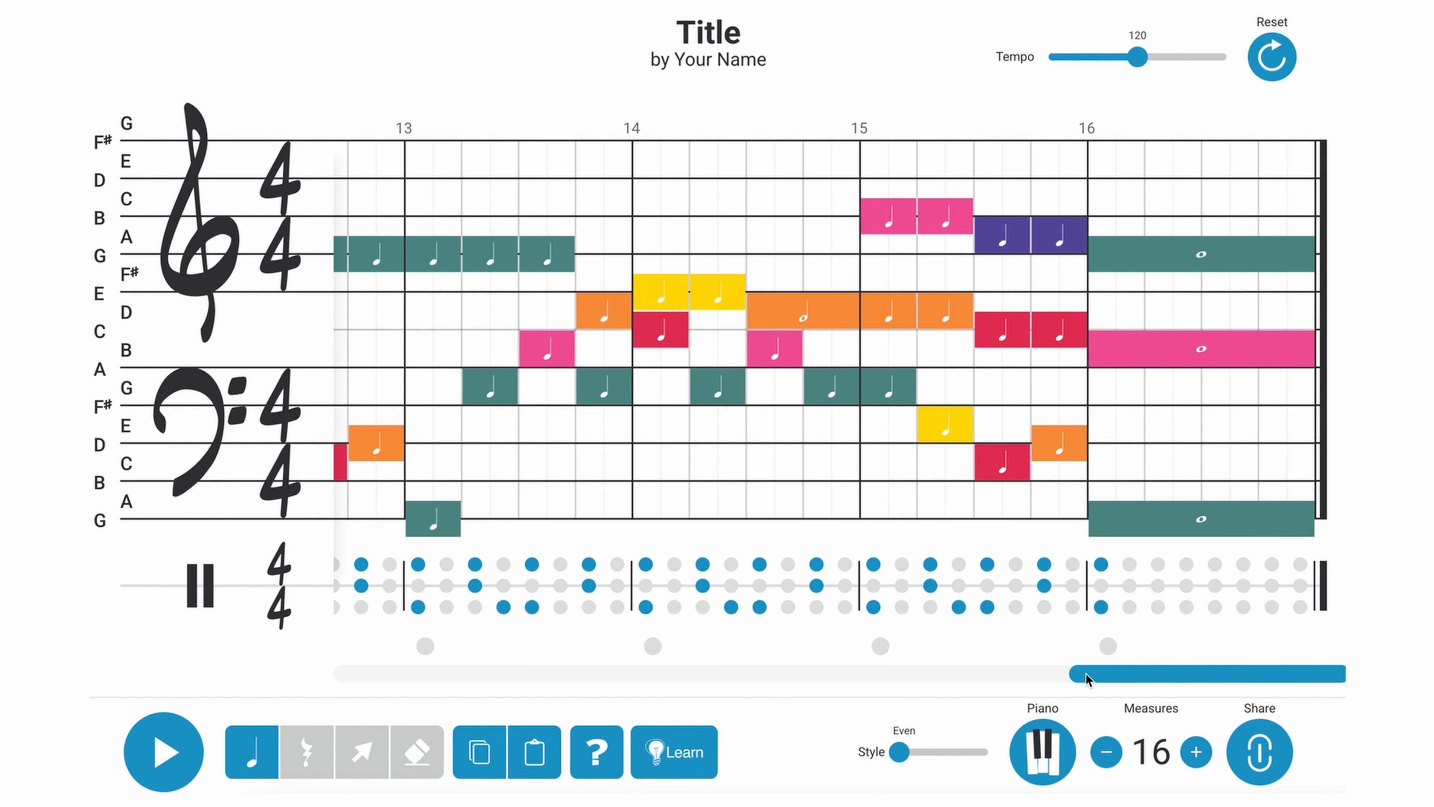
{"action": "left_click_drag", "start_coordinate": [1106, 678], "coordinate": [340, 695]}
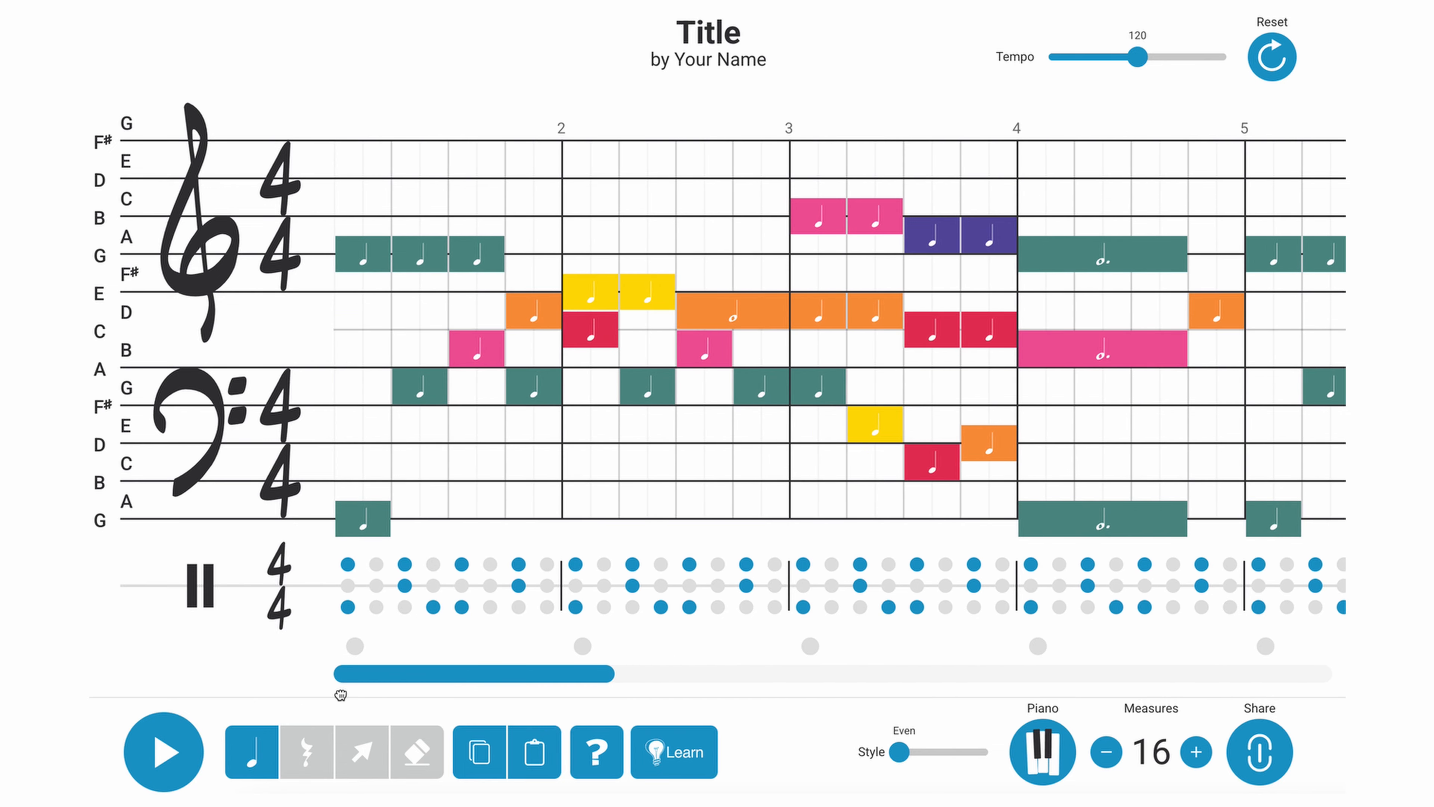
{"action": "left_click_drag", "start_coordinate": [423, 678], "coordinate": [564, 674]}
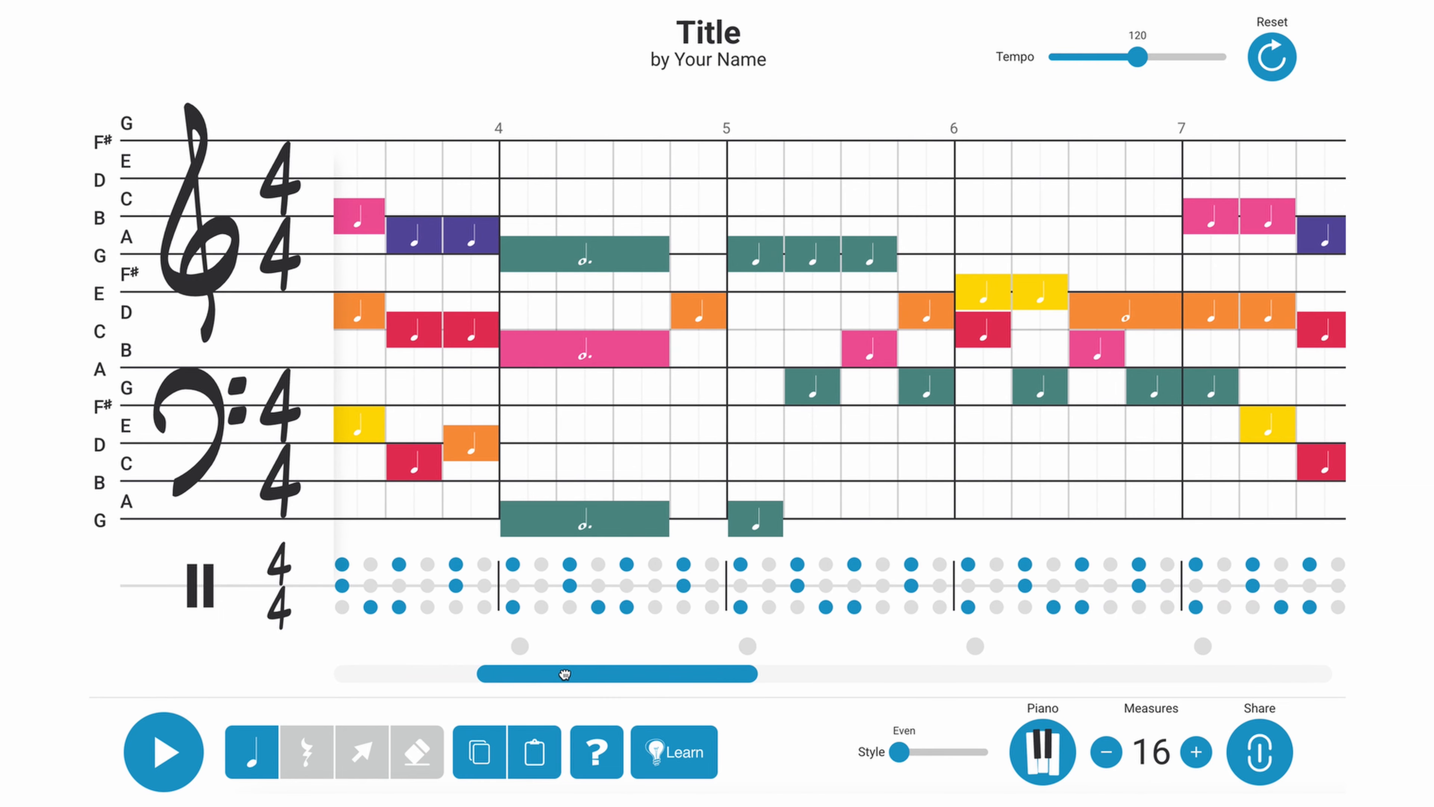
{"action": "left_click_drag", "start_coordinate": [565, 674], "coordinate": [554, 673]}
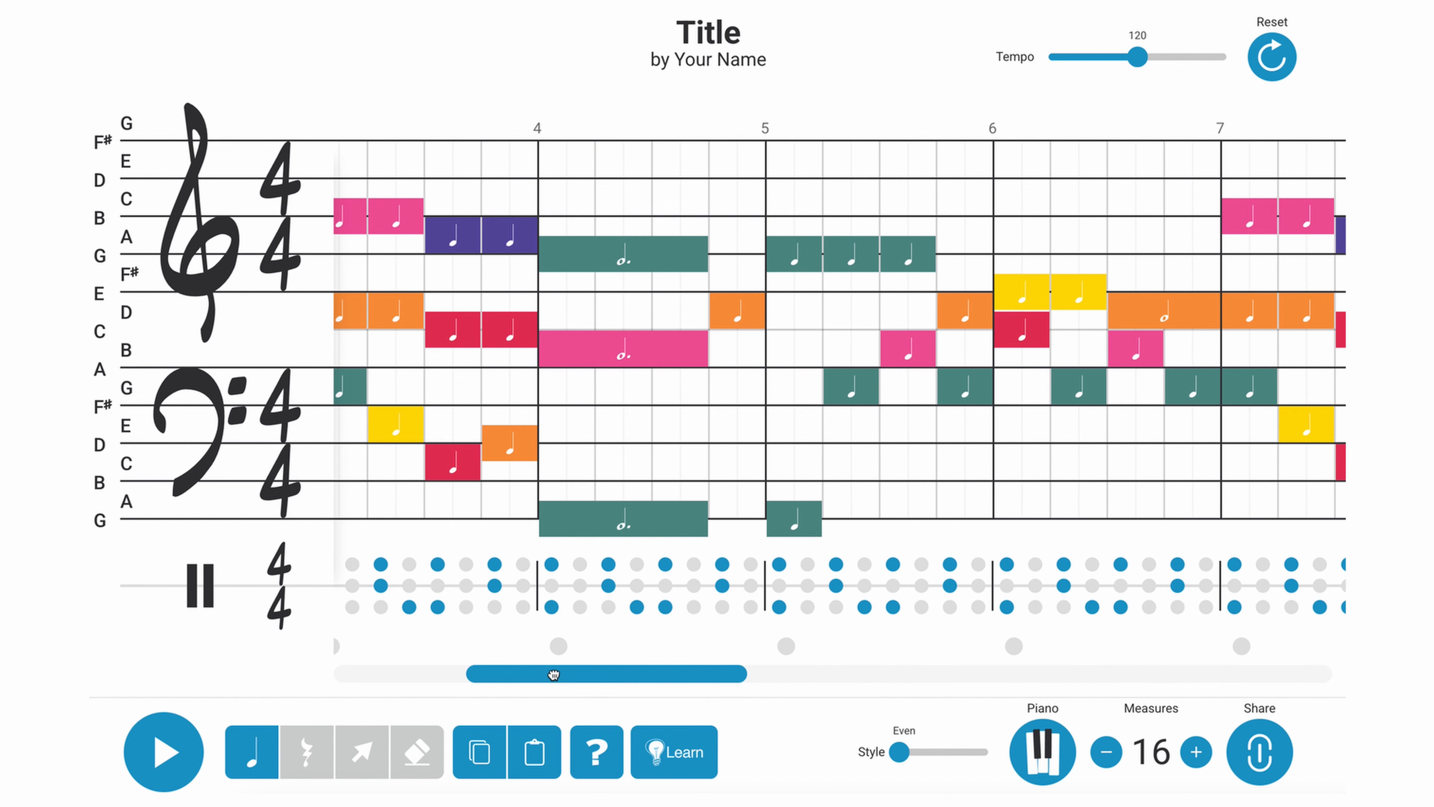
{"action": "left_click_drag", "start_coordinate": [553, 674], "coordinate": [378, 675]}
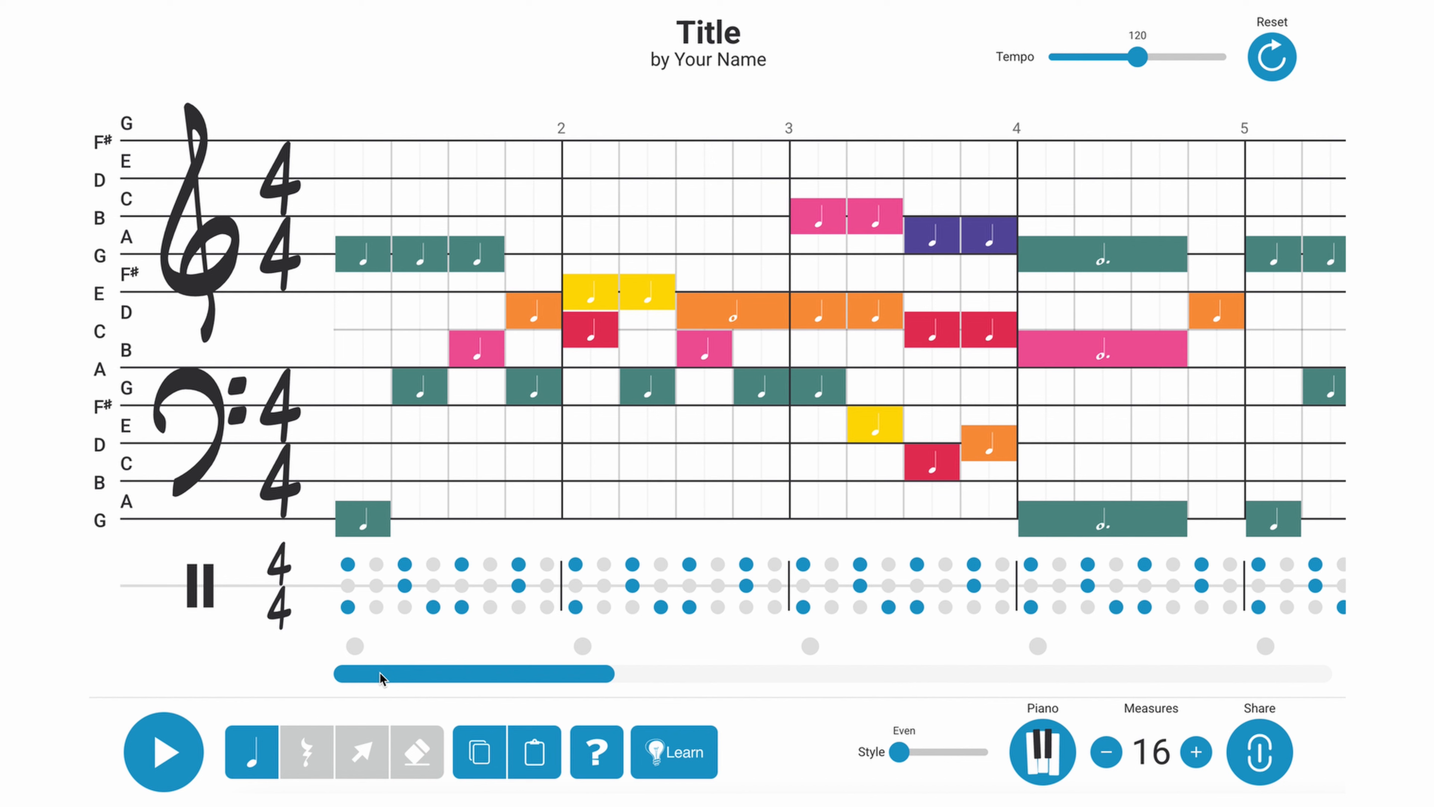
{"action": "left_click", "coordinate": [173, 732]}
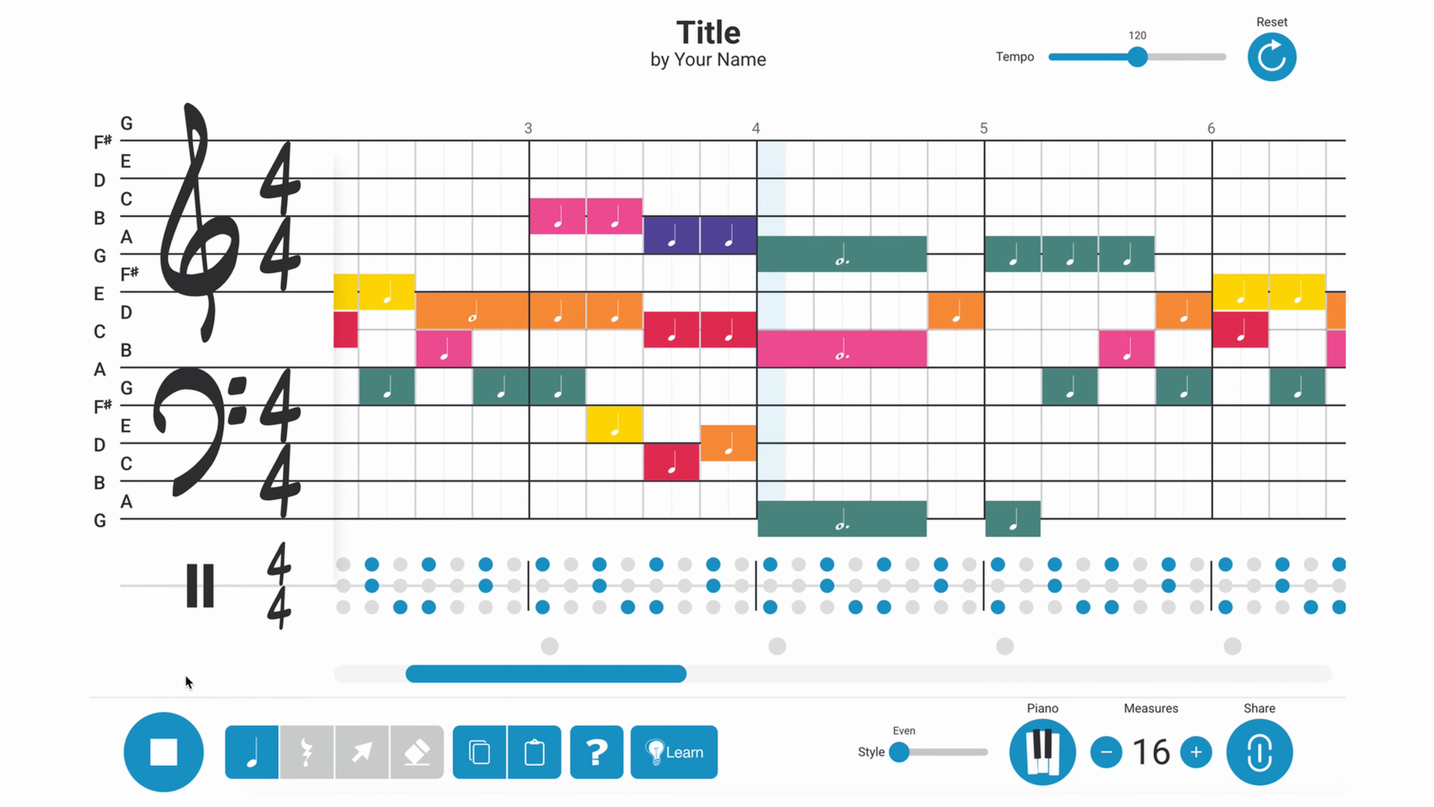
{"action": "key", "text": "space"}
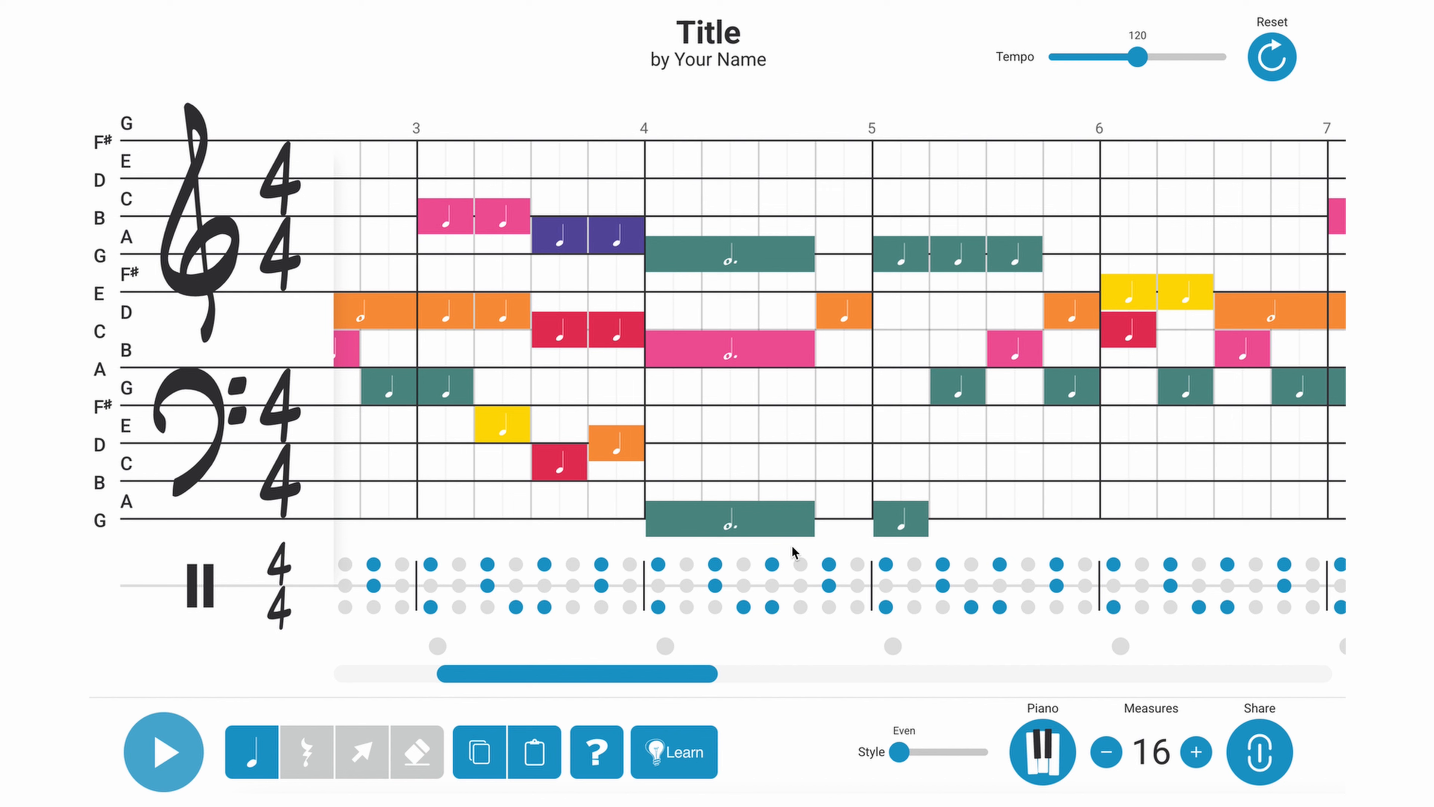
Step: Clear all drum hits in measure 4 except the bass drum on beat 1
{"action": "left_click", "coordinate": [828, 564]}
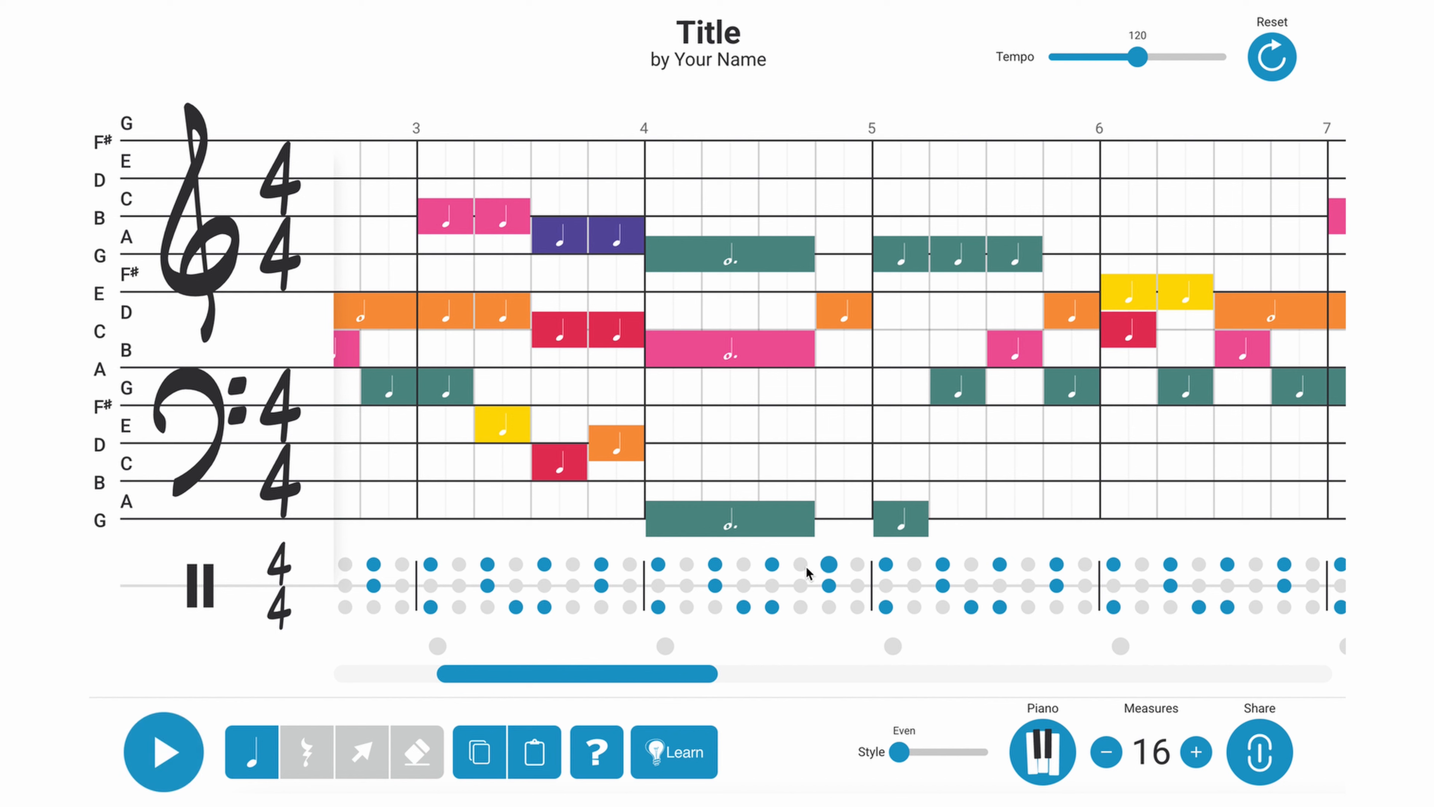
{"action": "left_click", "coordinate": [772, 564]}
{"action": "left_click", "coordinate": [772, 606]}
{"action": "left_click", "coordinate": [828, 586]}
{"action": "left_click", "coordinate": [744, 606]}
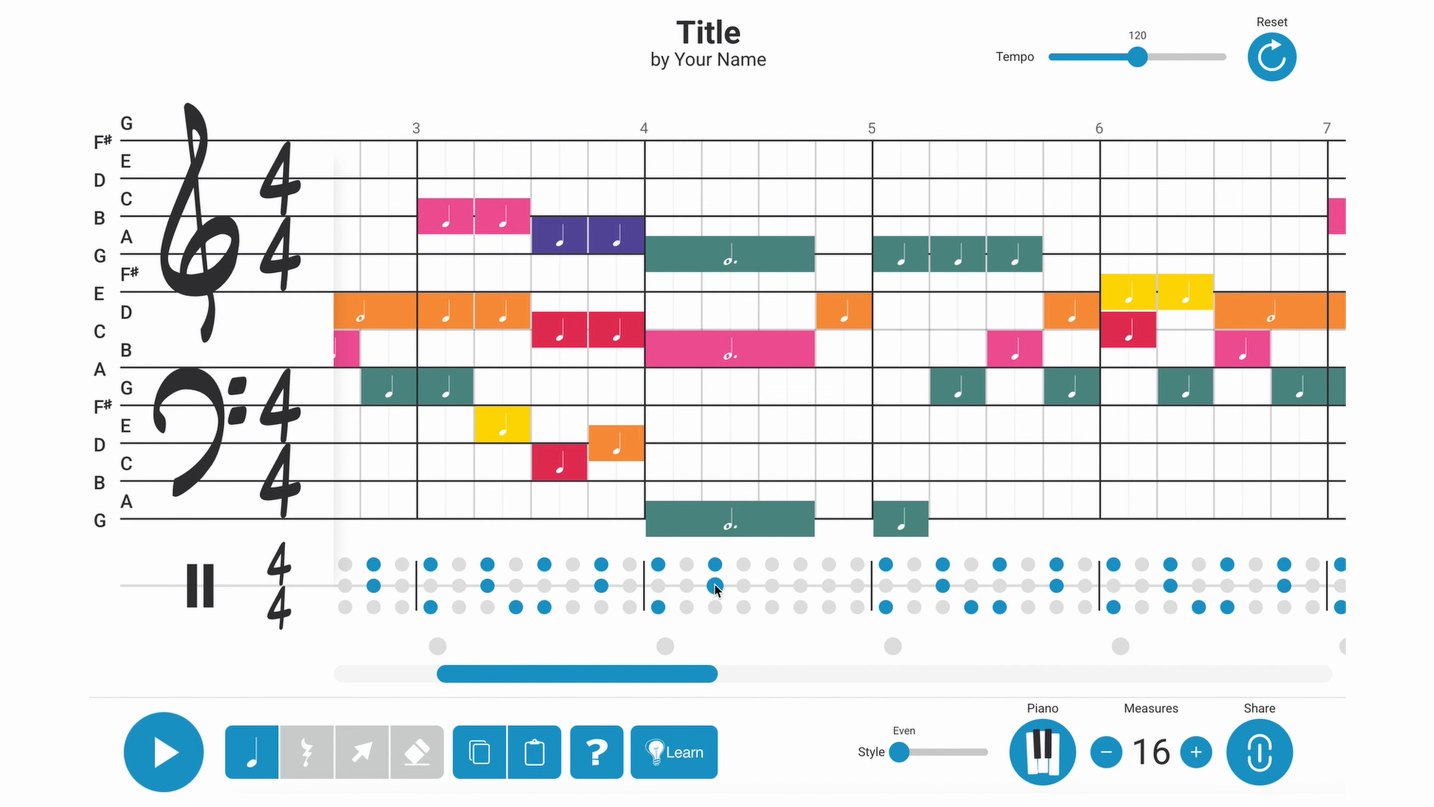
{"action": "left_click", "coordinate": [715, 585]}
{"action": "left_click", "coordinate": [715, 564]}
{"action": "left_click", "coordinate": [659, 565]}
Step: Fill measure 4 with consecutive eighth-note snare hits from beat 2 through beat 4 and play it back from measure 3
{"action": "left_click", "coordinate": [714, 586]}
{"action": "left_click", "coordinate": [772, 586]}
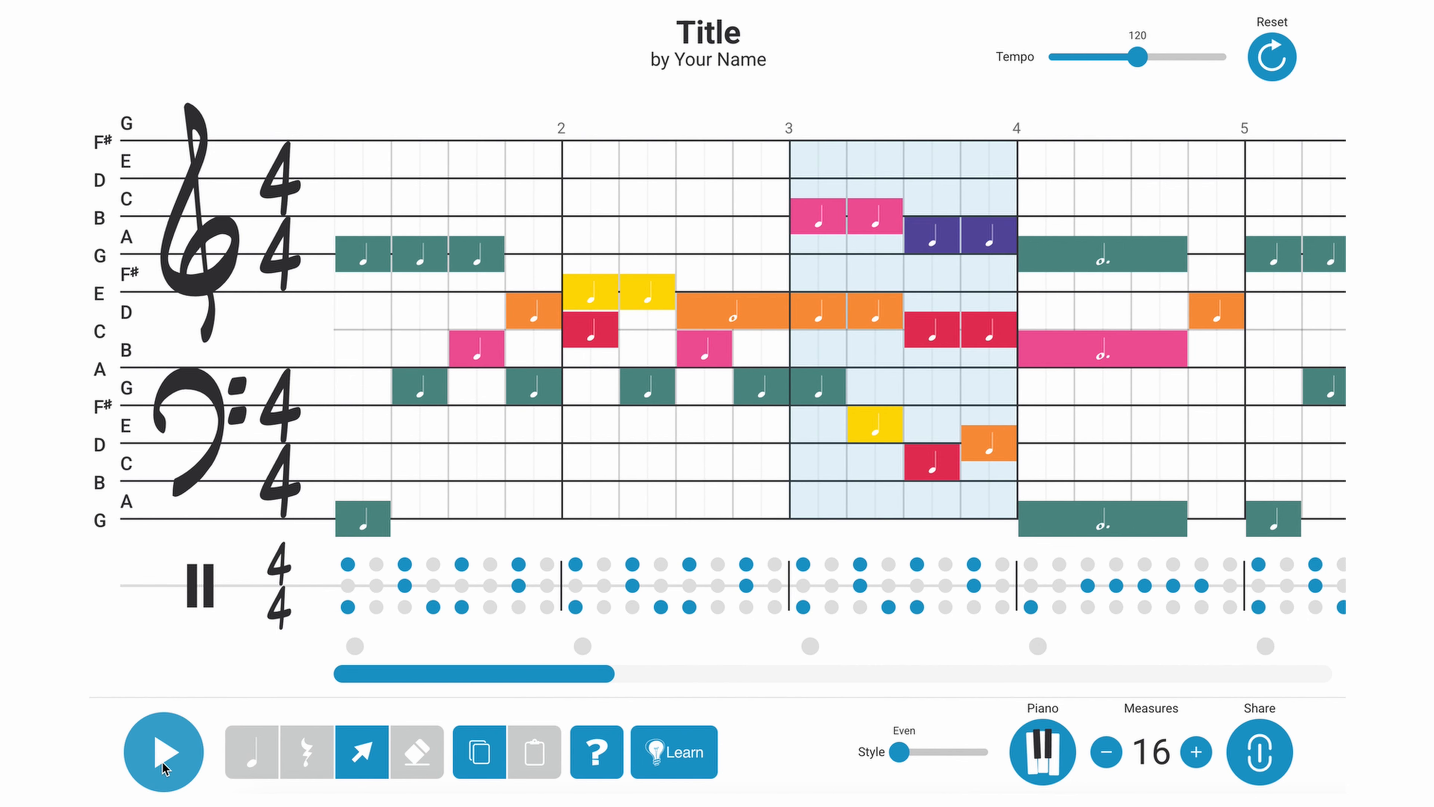
{"action": "left_click", "coordinate": [162, 762]}
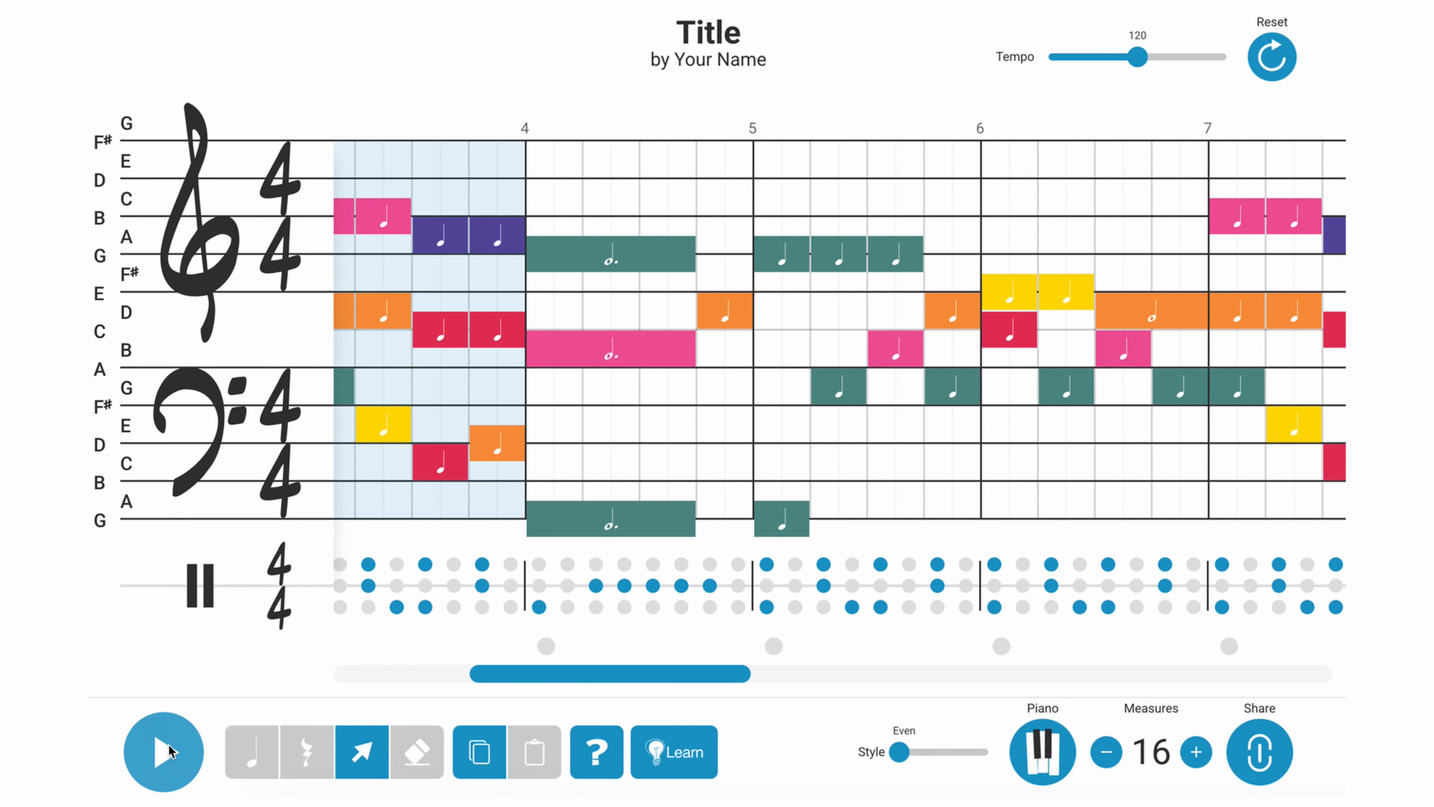
{"action": "left_click", "coordinate": [164, 751]}
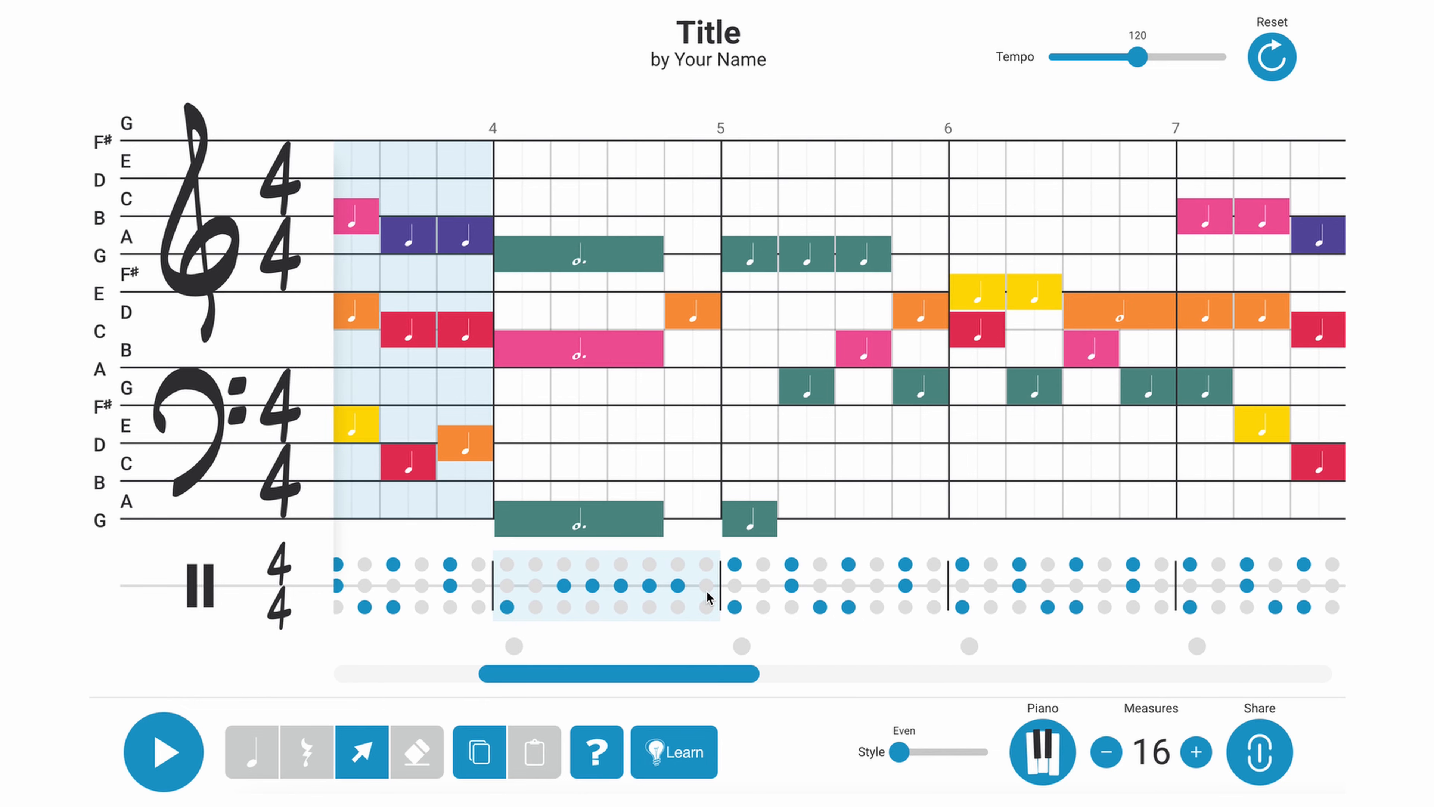
Step: Remove all cymbal hits from measure 8 and its bass drum hits on the "and" of beat 2 and on beat 3
{"action": "scroll", "coordinate": [707, 594], "scroll_direction": "up", "scroll_amount": 5}
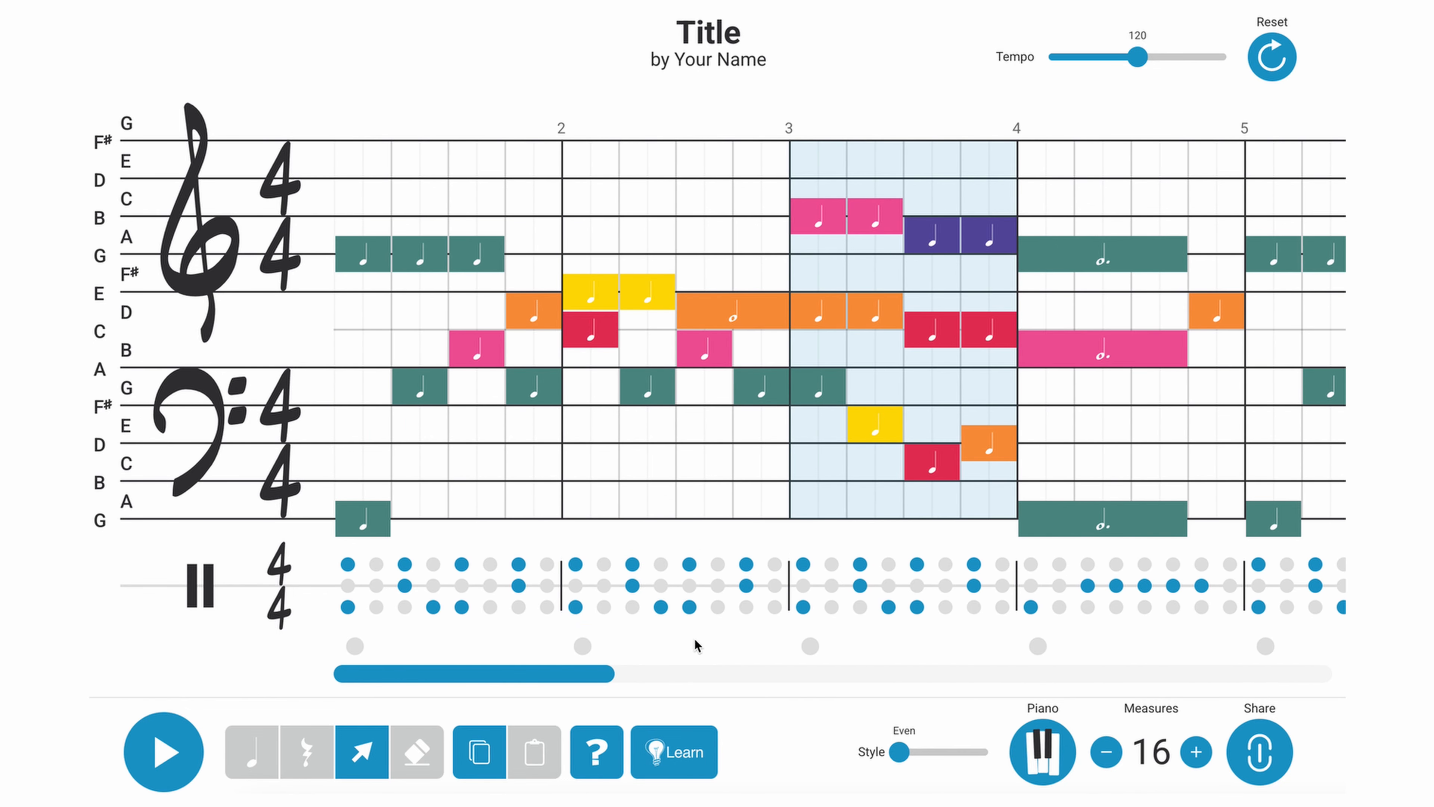
{"action": "scroll", "coordinate": [695, 639], "scroll_direction": "down", "scroll_amount": 5}
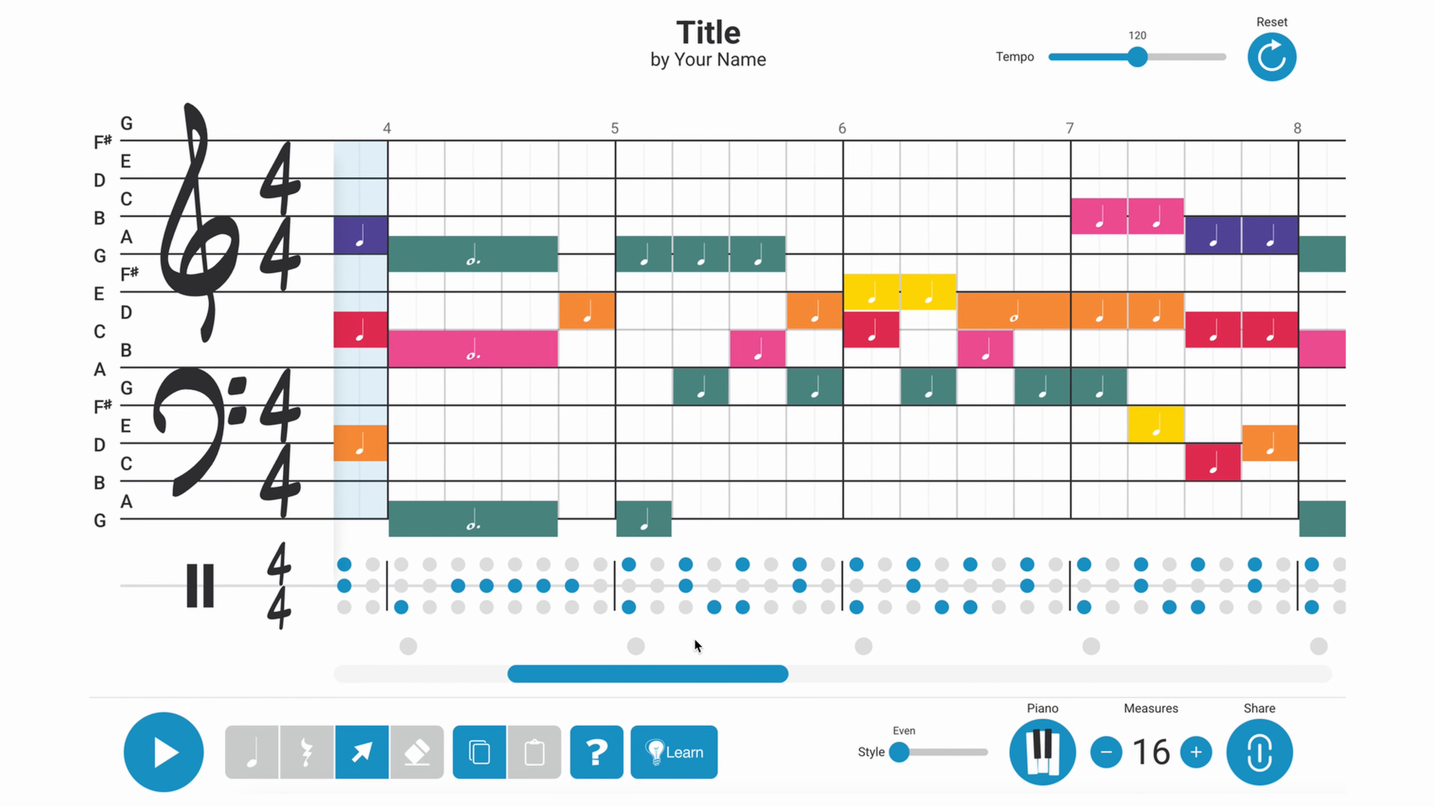
{"action": "scroll", "coordinate": [695, 639], "scroll_direction": "down", "scroll_amount": 4}
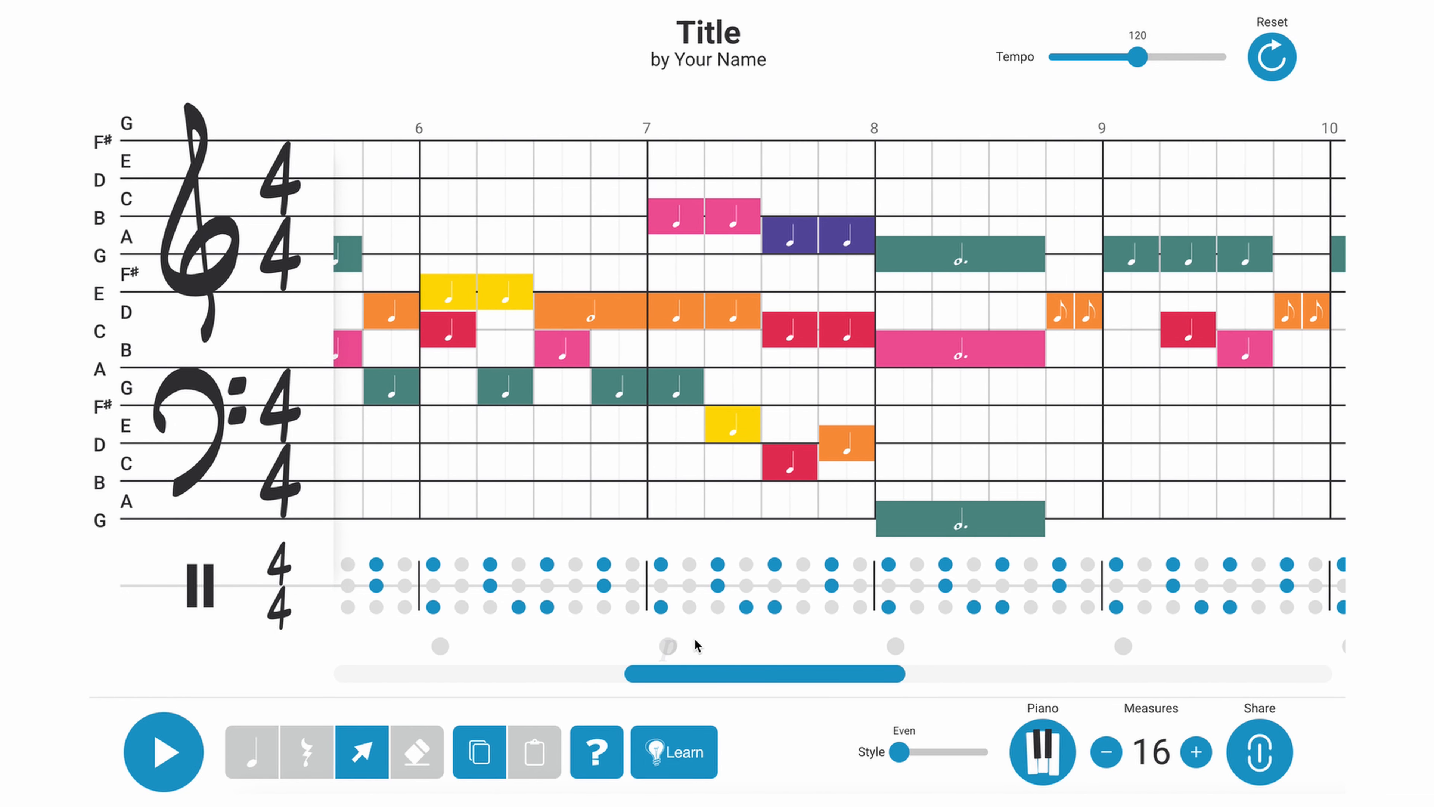
{"action": "scroll", "coordinate": [697, 644], "scroll_direction": "down", "scroll_amount": 1}
{"action": "scroll", "coordinate": [697, 646], "scroll_direction": "down", "scroll_amount": 1}
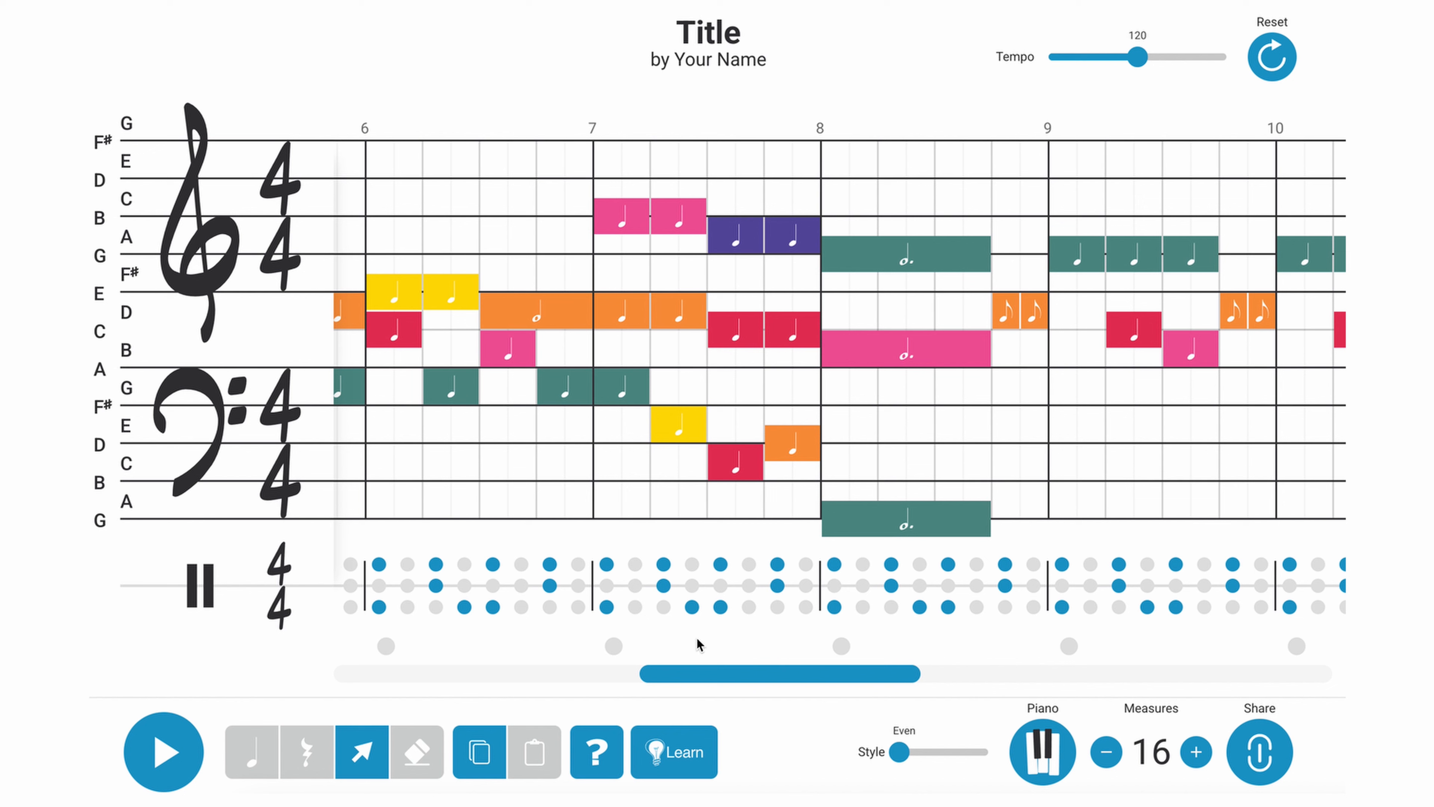
{"action": "left_click", "coordinate": [242, 751]}
{"action": "left_click", "coordinate": [891, 565]}
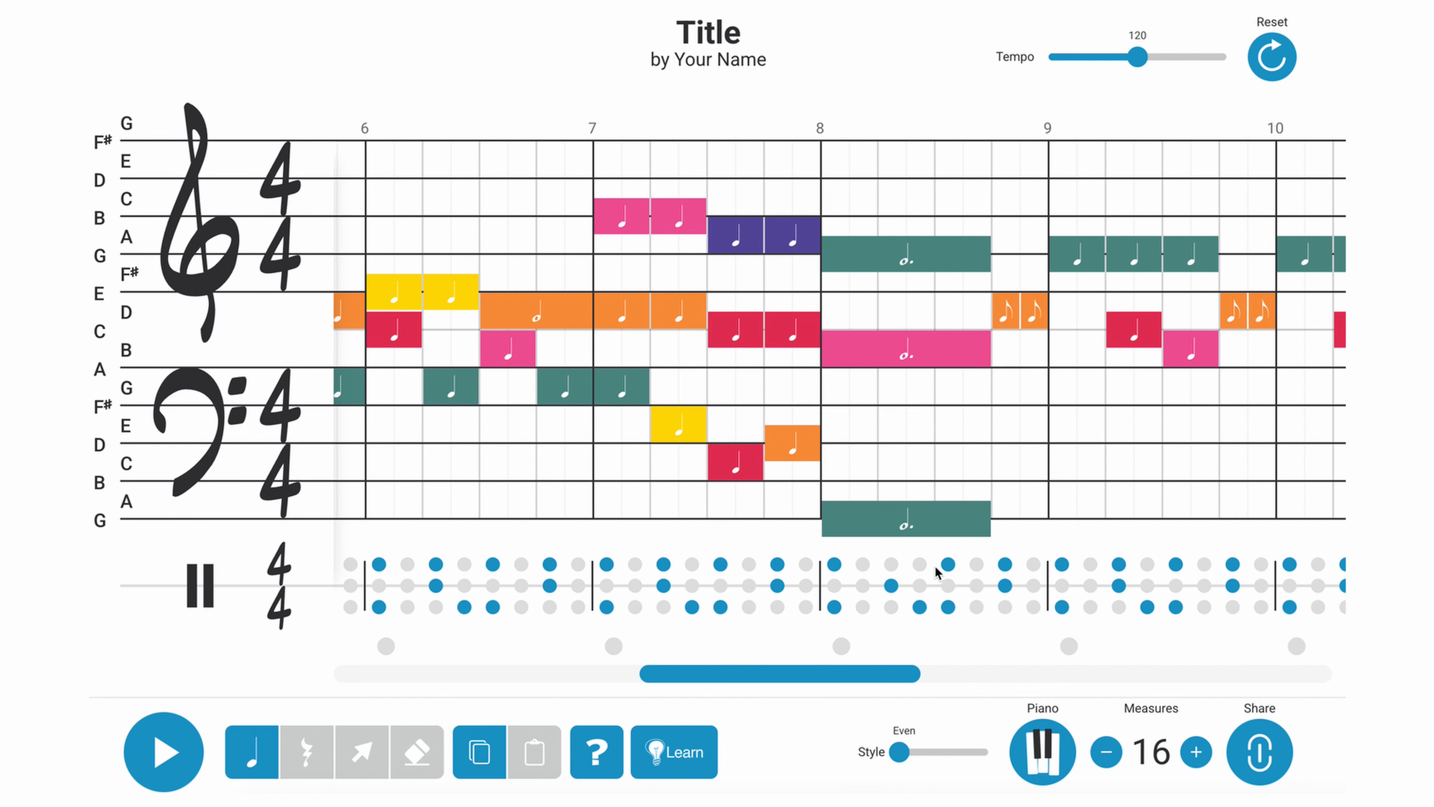
{"action": "left_click", "coordinate": [1005, 564]}
{"action": "left_click", "coordinate": [834, 565]}
{"action": "left_click", "coordinate": [920, 607]}
{"action": "left_click", "coordinate": [948, 607]}
Step: Add snare hits on the "and" of beat 2, beat 3 and the "and" of beat 3 in measure 8, and compare with measure 4
{"action": "left_click", "coordinate": [920, 585]}
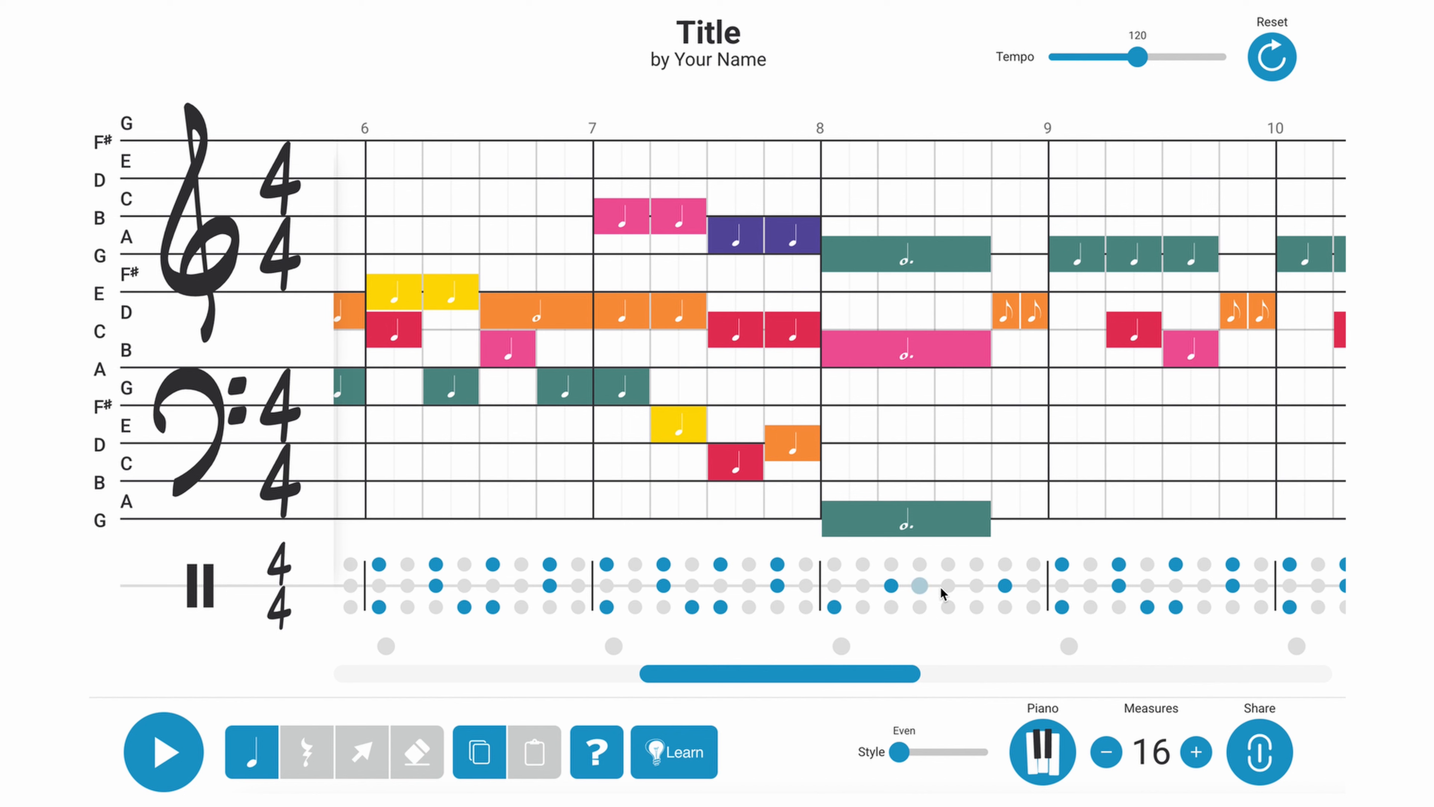
{"action": "left_click", "coordinate": [948, 586]}
{"action": "left_click", "coordinate": [976, 587]}
{"action": "scroll", "coordinate": [1009, 590], "scroll_direction": "left", "scroll_amount": 10}
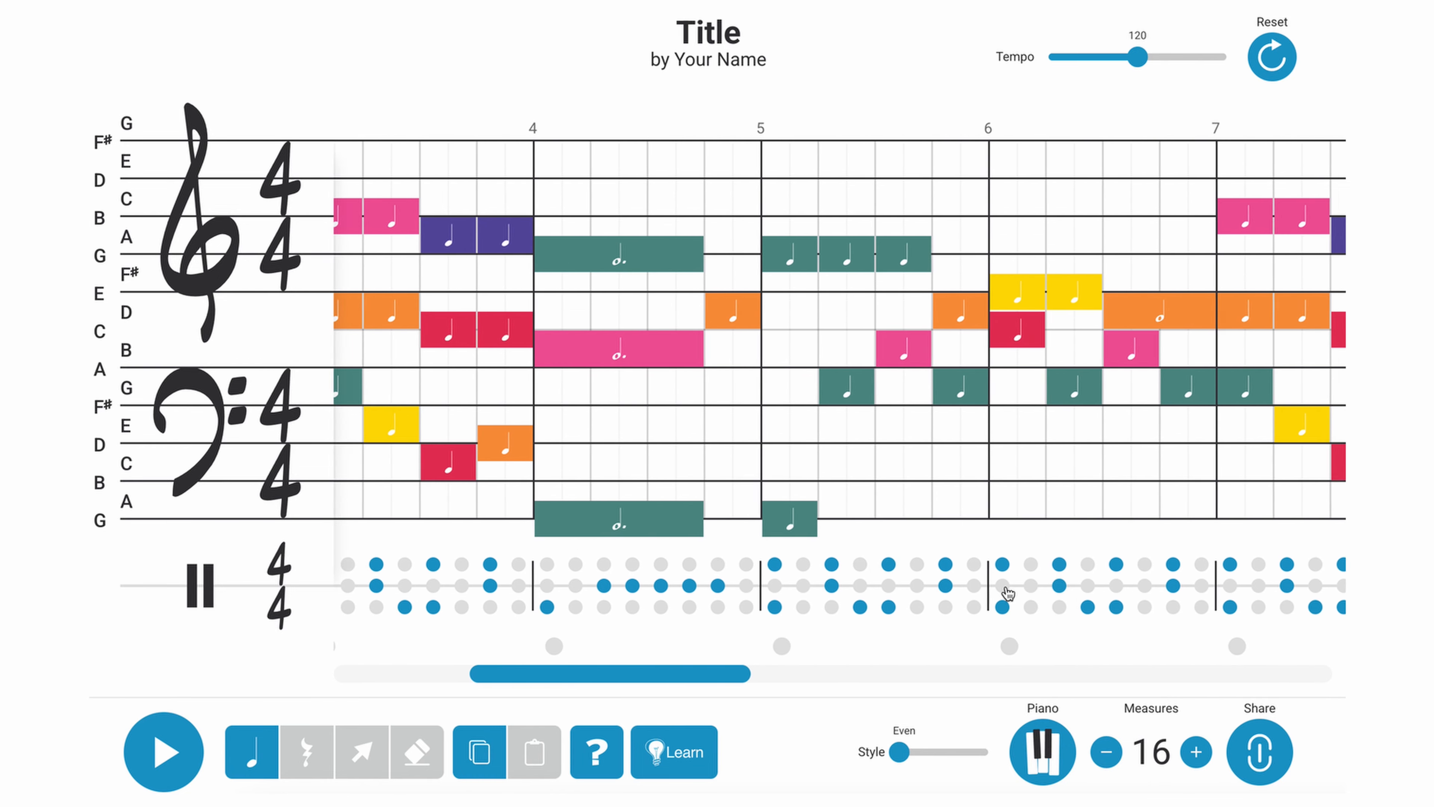
{"action": "scroll", "coordinate": [779, 598], "scroll_direction": "right", "scroll_amount": 15}
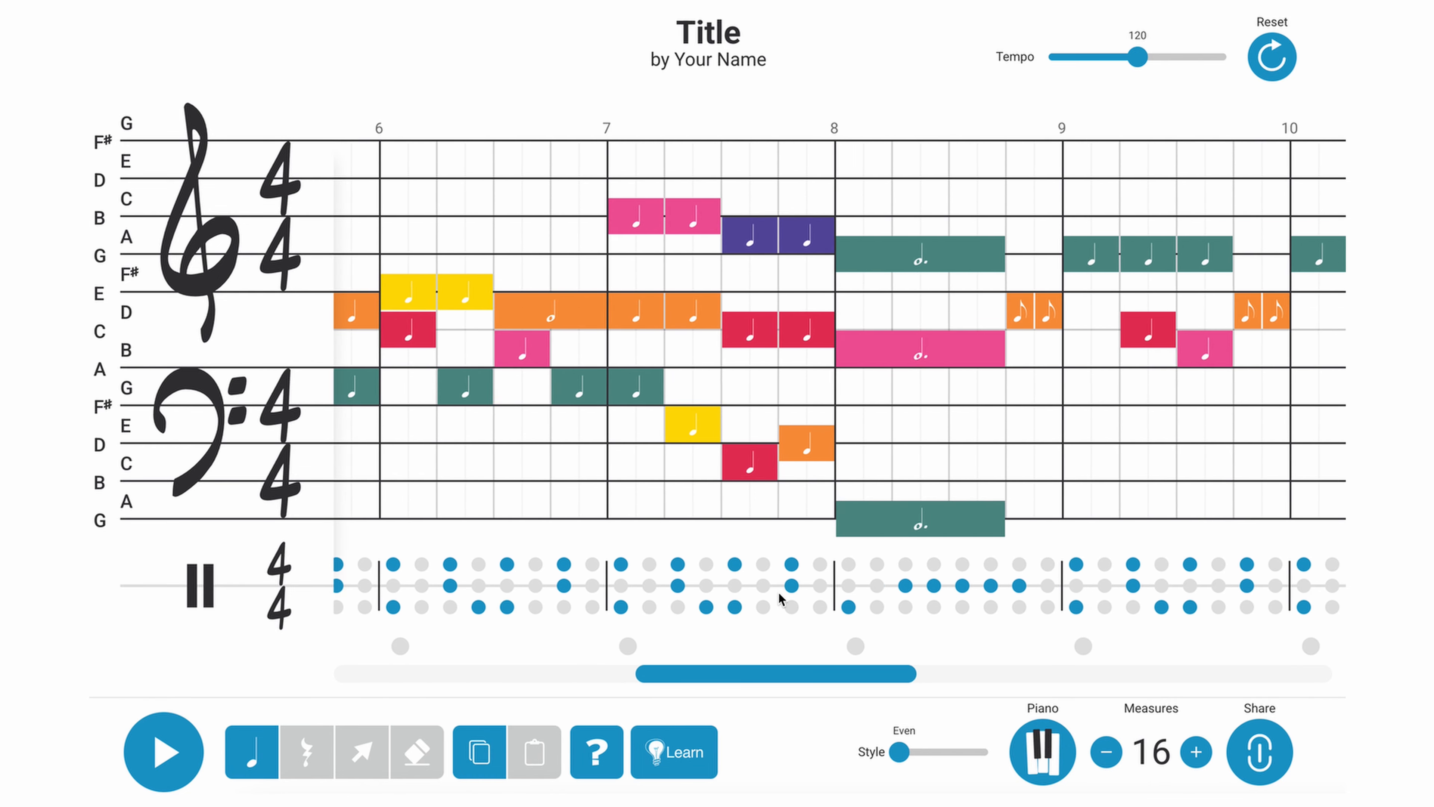
{"action": "scroll", "coordinate": [779, 598], "scroll_direction": "right", "scroll_amount": 5}
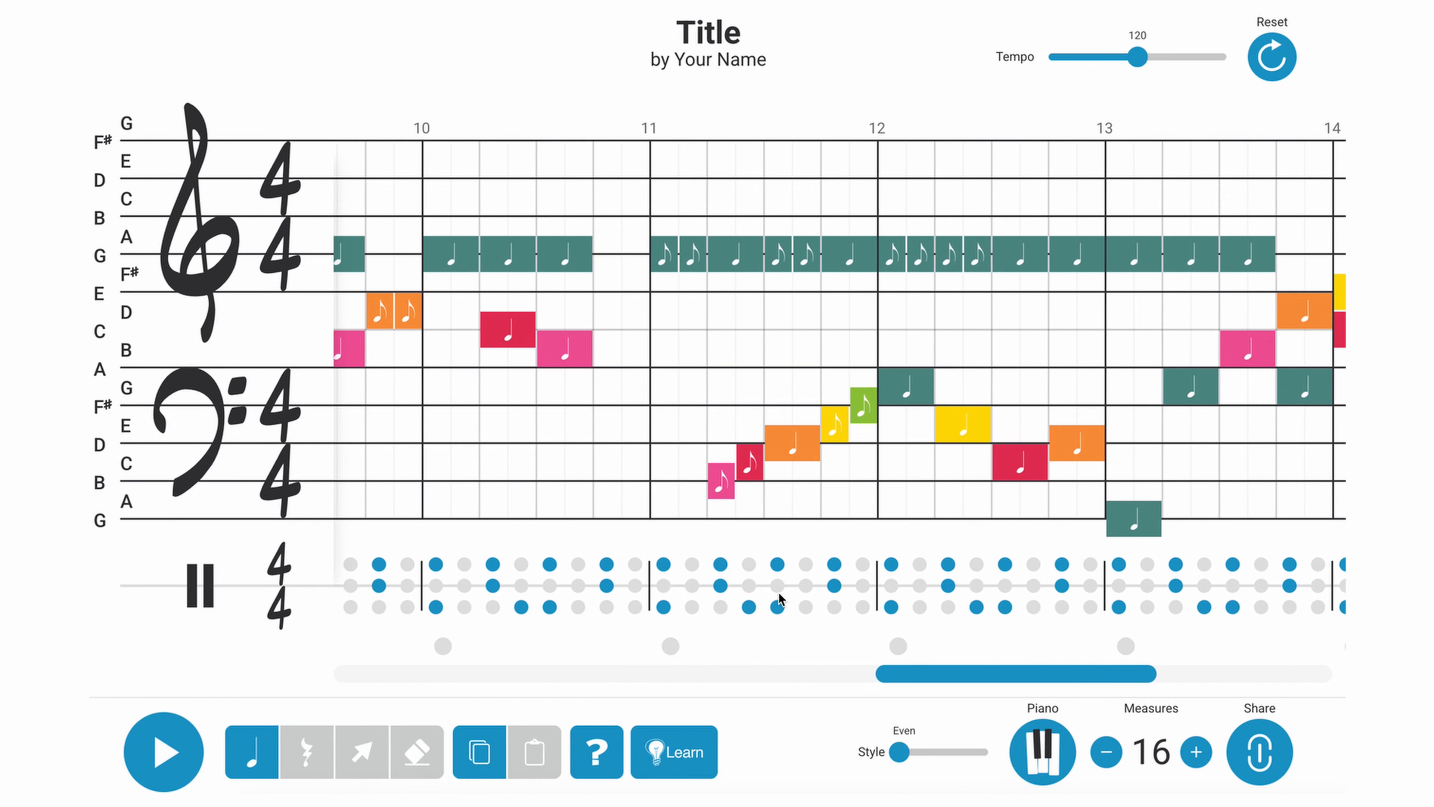
Step: Play back the song from the first measure and stop in measure 12
{"action": "scroll", "coordinate": [780, 598], "scroll_direction": "left", "scroll_amount": 13}
{"action": "scroll", "coordinate": [779, 597], "scroll_direction": "left", "scroll_amount": 13}
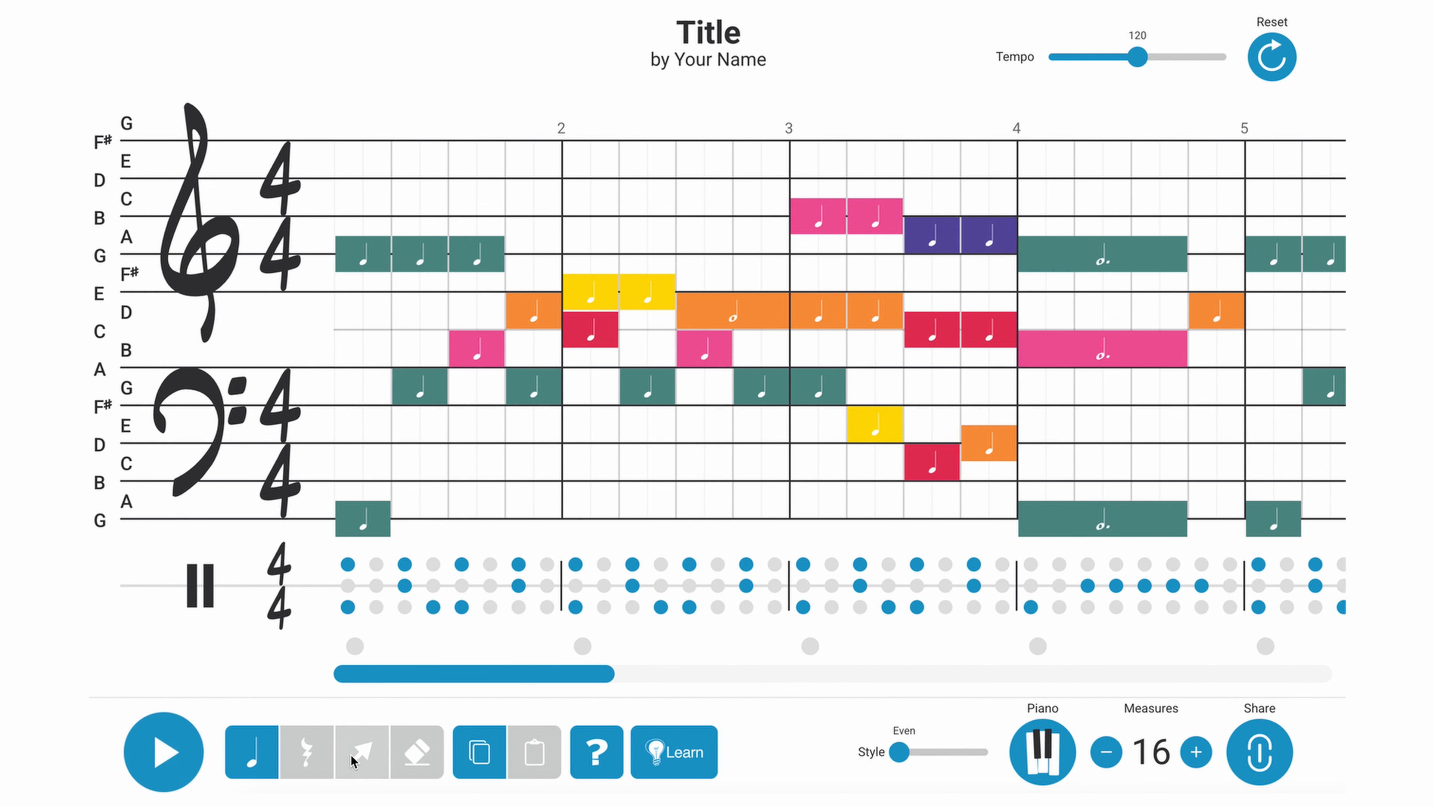
{"action": "left_click", "coordinate": [366, 754]}
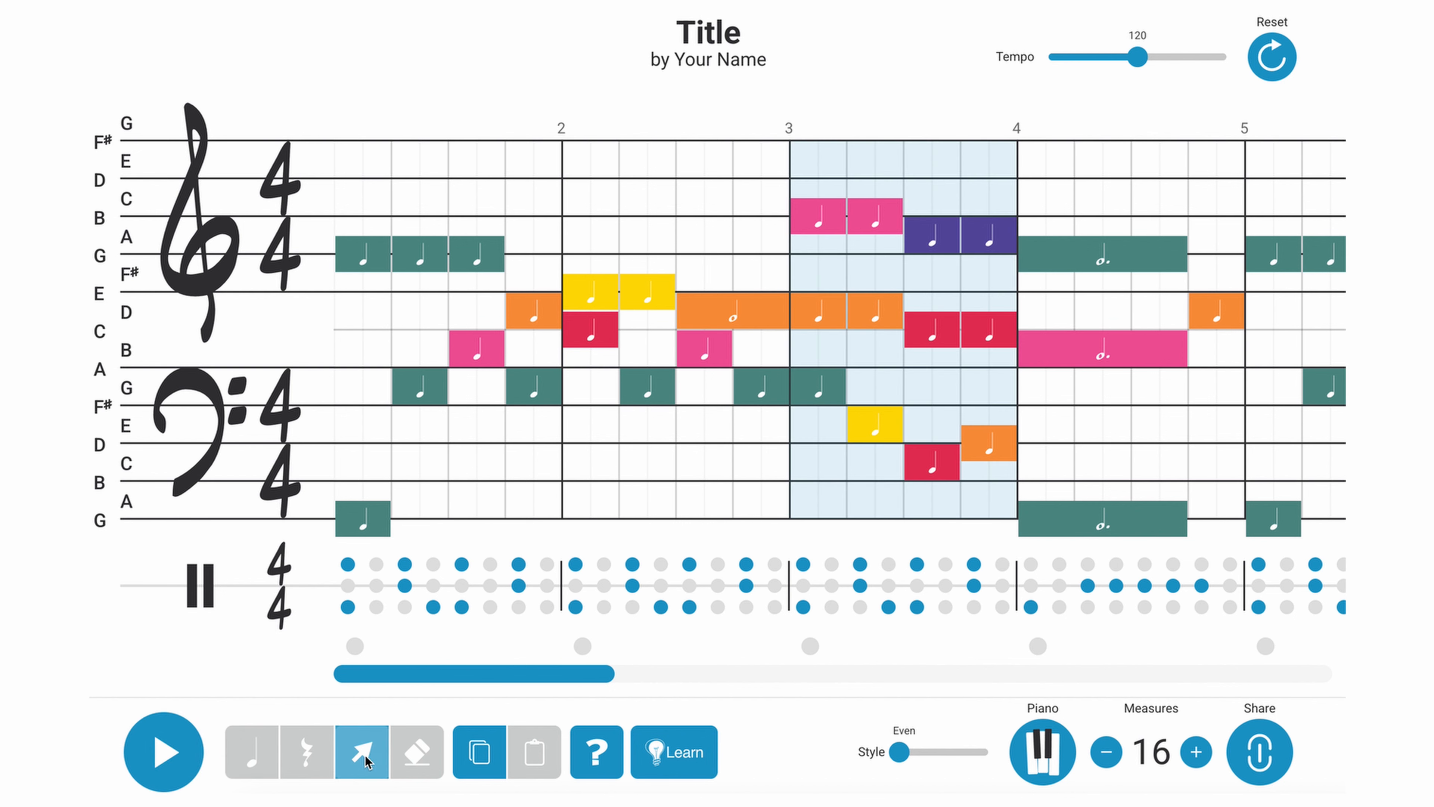
{"action": "left_click", "coordinate": [161, 751]}
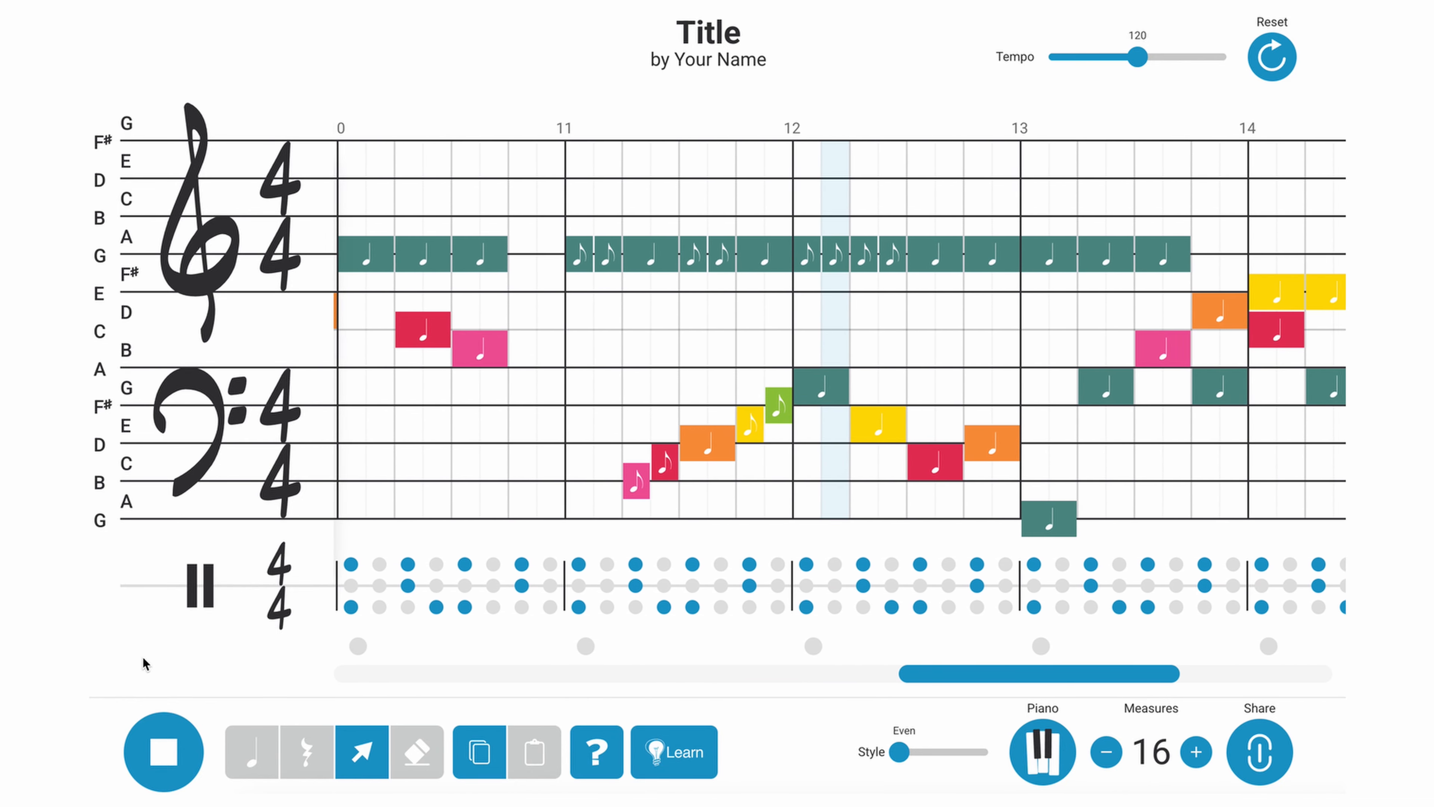
{"action": "key", "text": "space"}
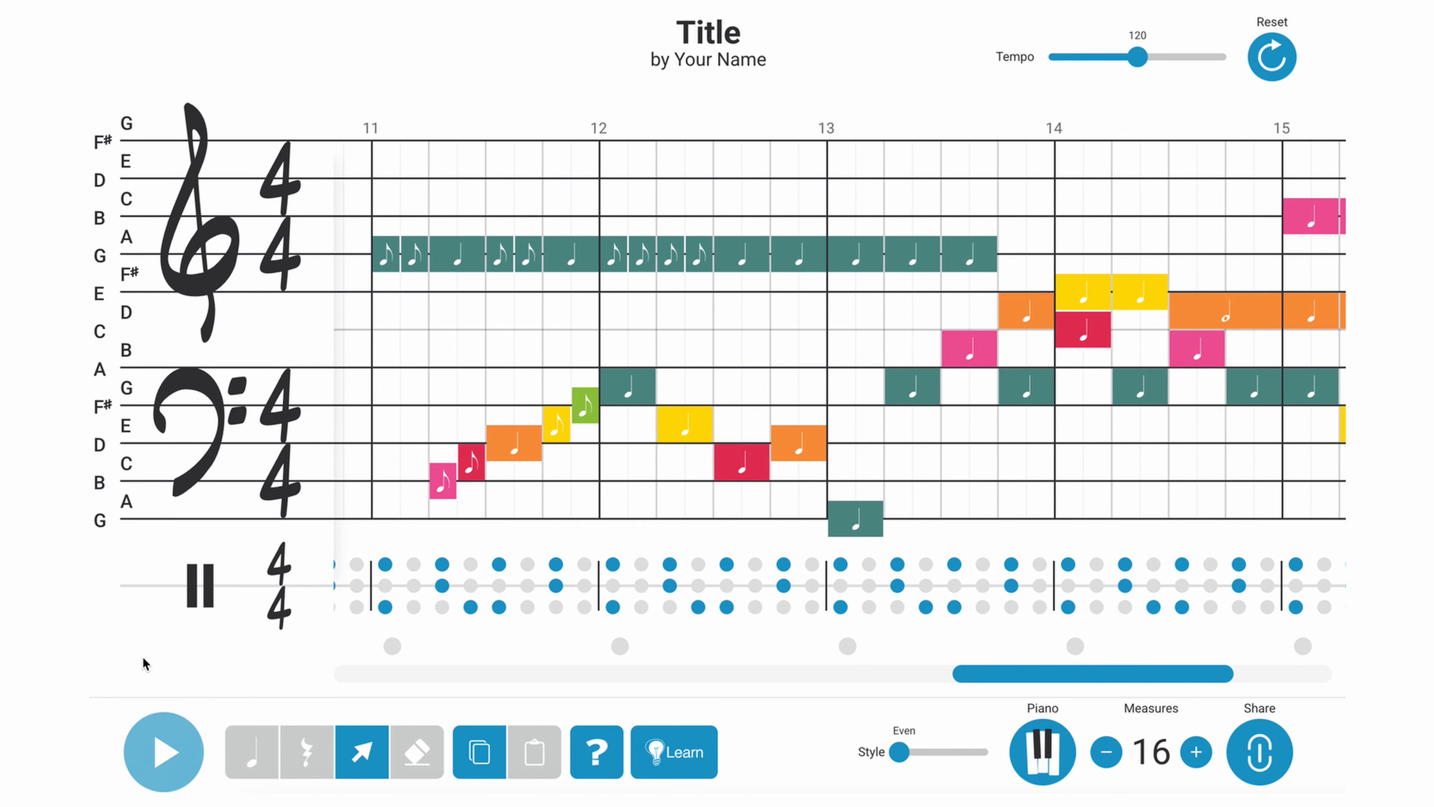
Step: Clear all cymbal, snare and bass drum hits from measure 9
{"action": "left_click", "coordinate": [254, 750]}
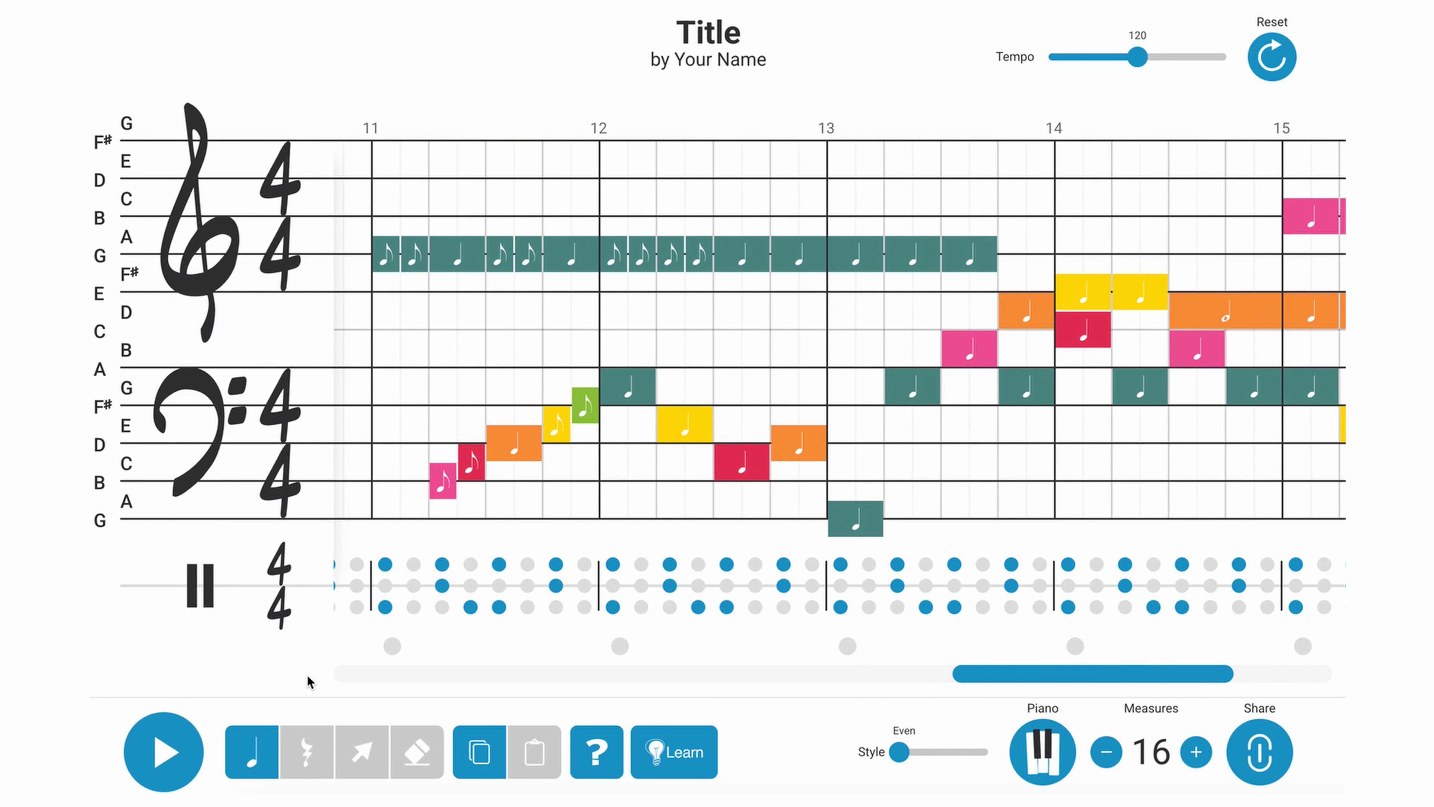
{"action": "scroll", "coordinate": [551, 642], "scroll_direction": "up", "scroll_amount": 10}
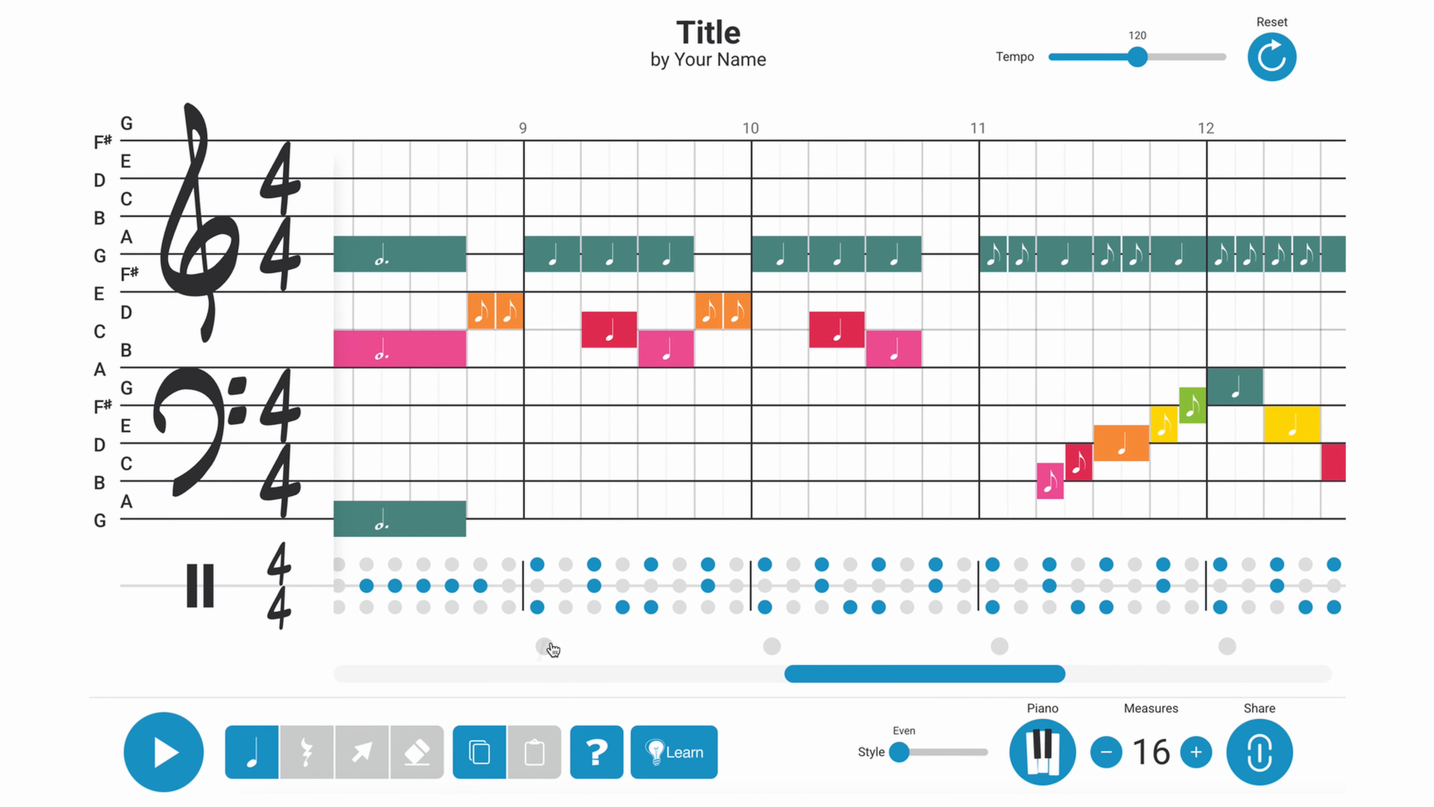
{"action": "scroll", "coordinate": [552, 644], "scroll_direction": "up", "scroll_amount": 2}
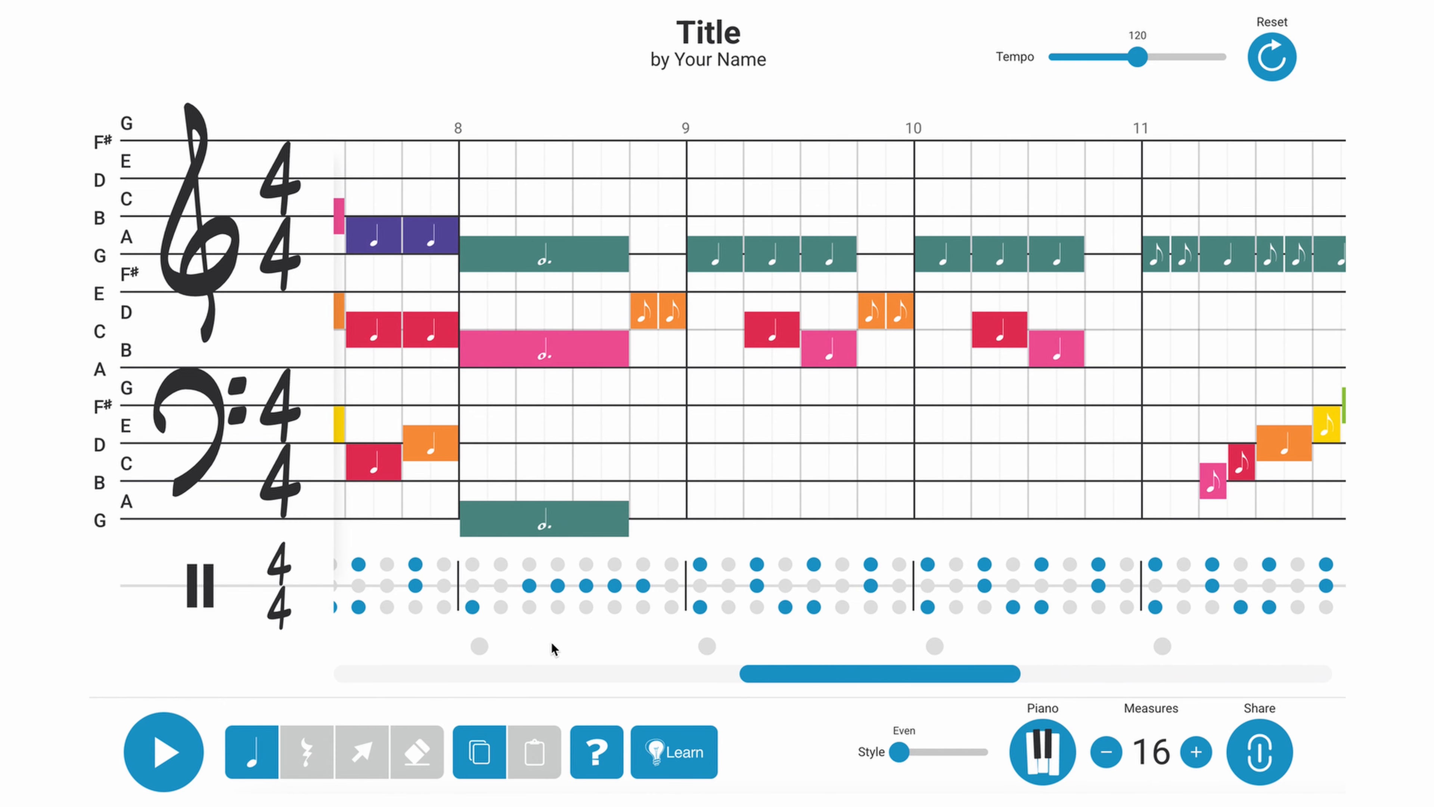
{"action": "scroll", "coordinate": [552, 644], "scroll_direction": "down", "scroll_amount": 5}
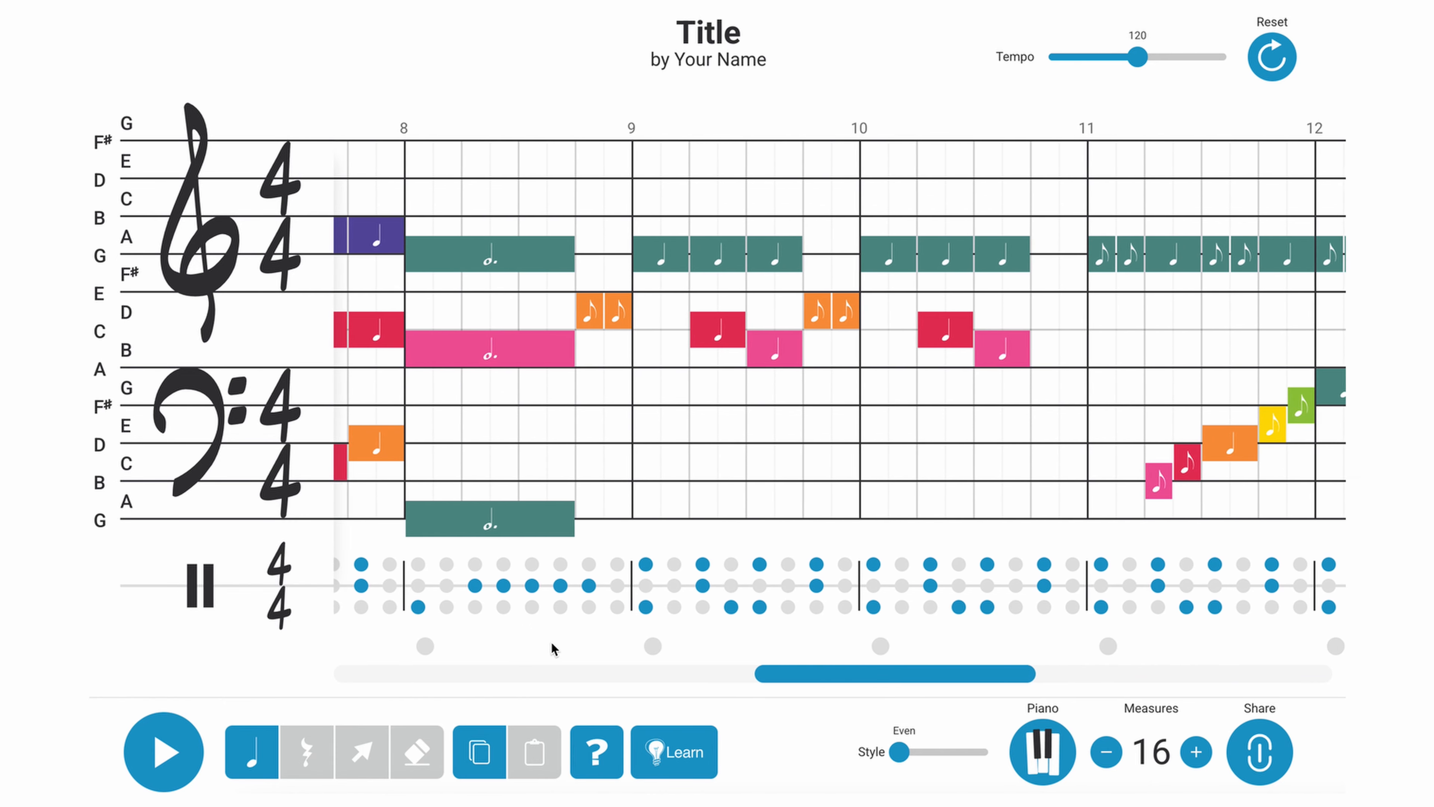
{"action": "scroll", "coordinate": [551, 642], "scroll_direction": "up", "scroll_amount": 10}
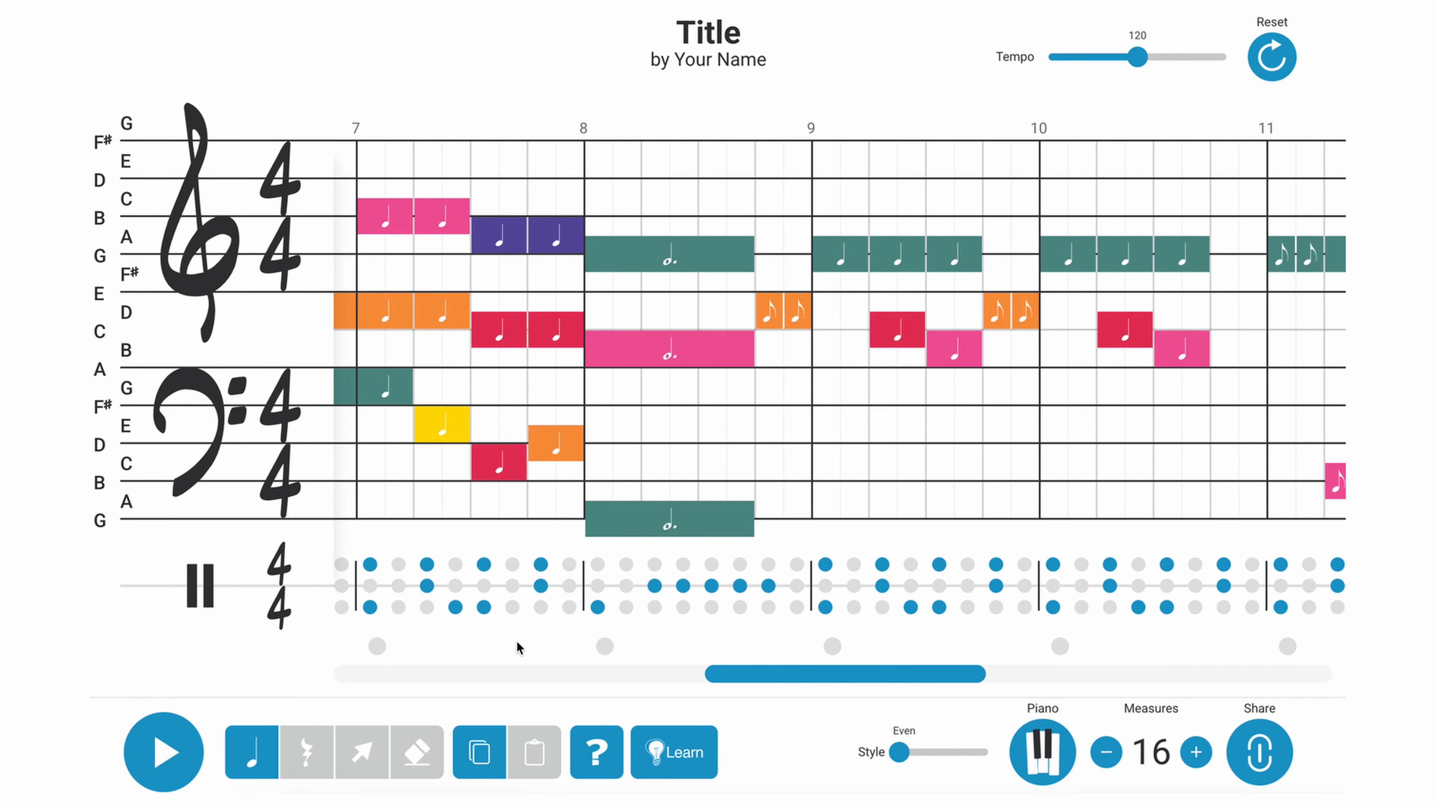
{"action": "scroll", "coordinate": [519, 648], "scroll_direction": "down", "scroll_amount": 7}
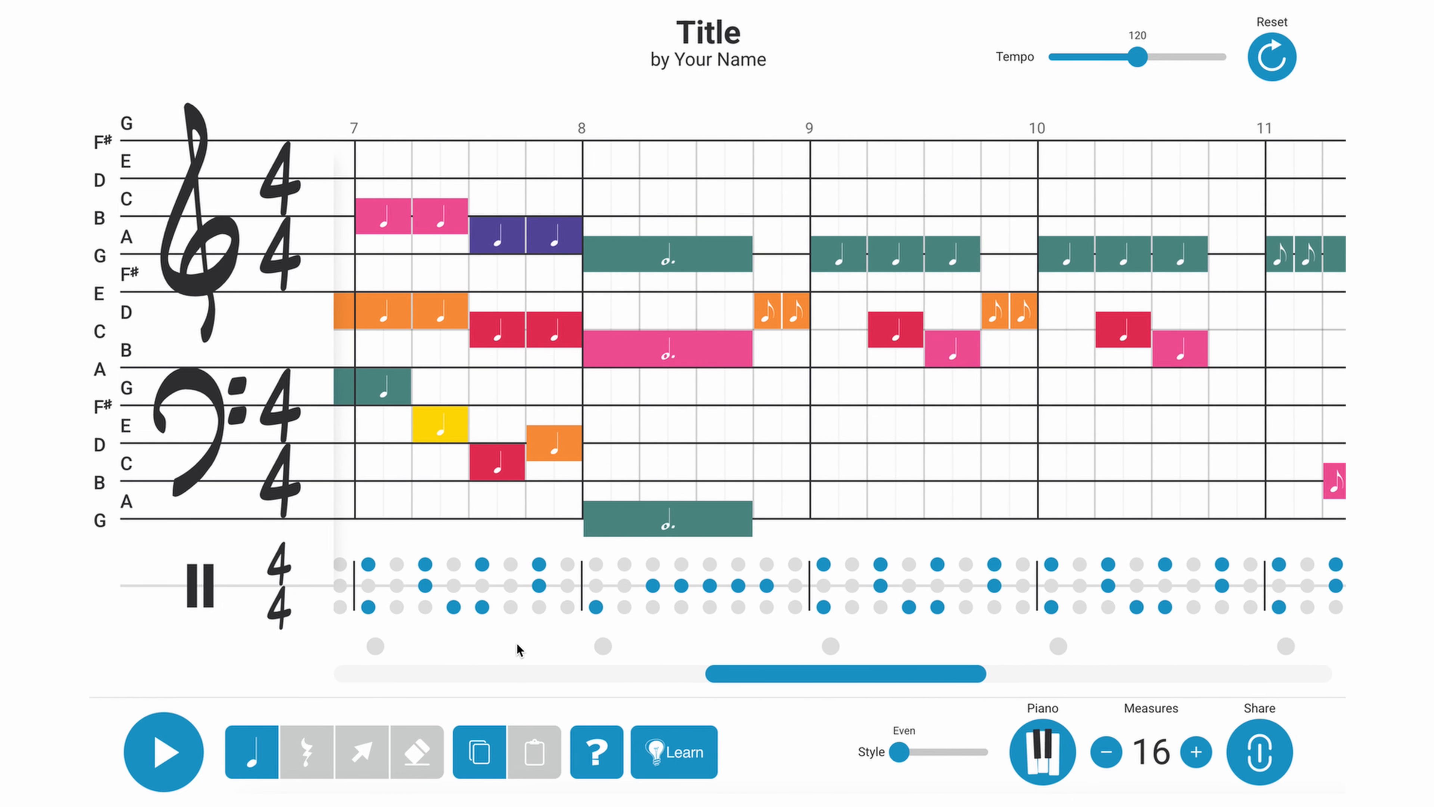
{"action": "scroll", "coordinate": [519, 648], "scroll_direction": "down", "scroll_amount": 4}
{"action": "scroll", "coordinate": [669, 648], "scroll_direction": "down", "scroll_amount": 4}
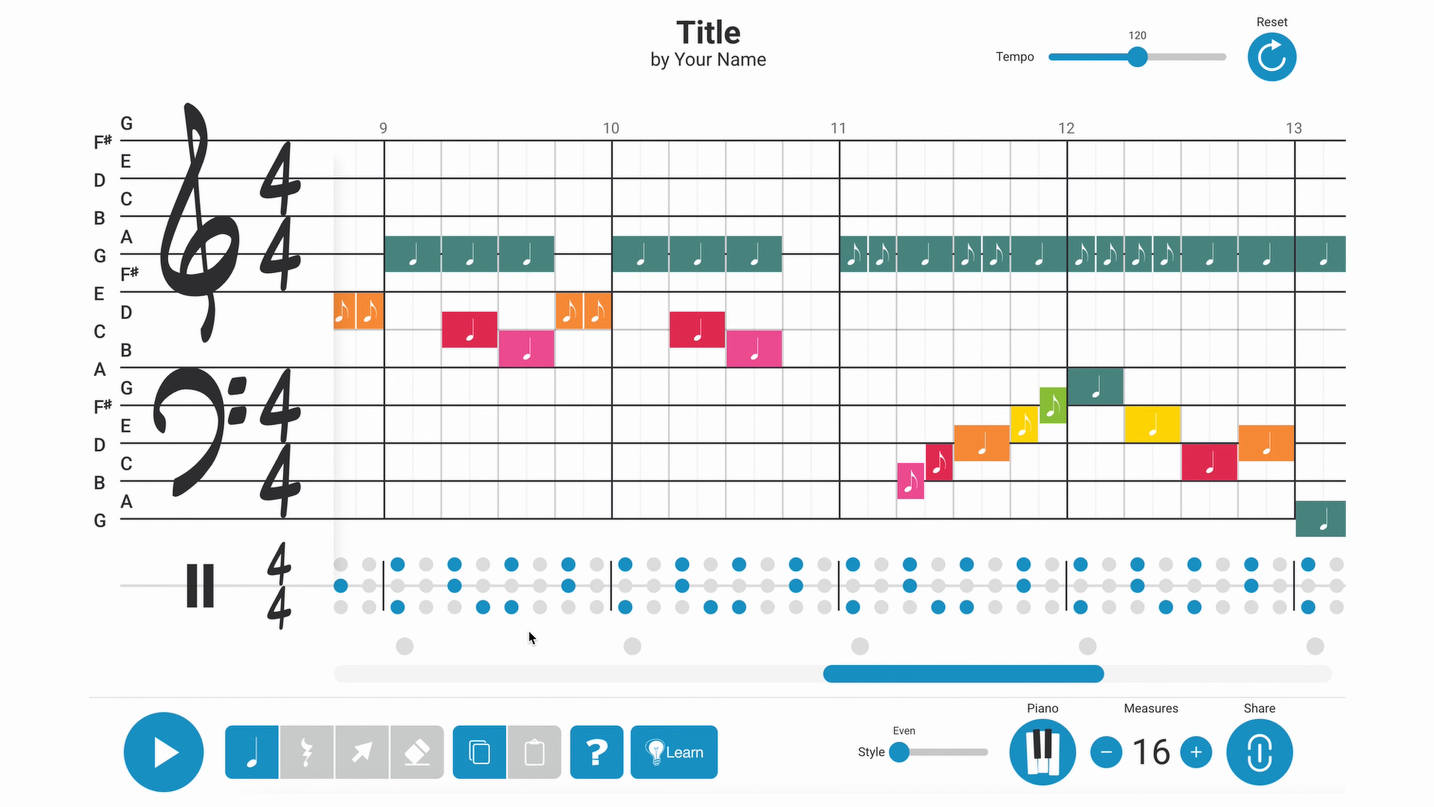
{"action": "left_click", "coordinate": [397, 564]}
{"action": "left_click", "coordinate": [398, 607]}
{"action": "left_click", "coordinate": [454, 585]}
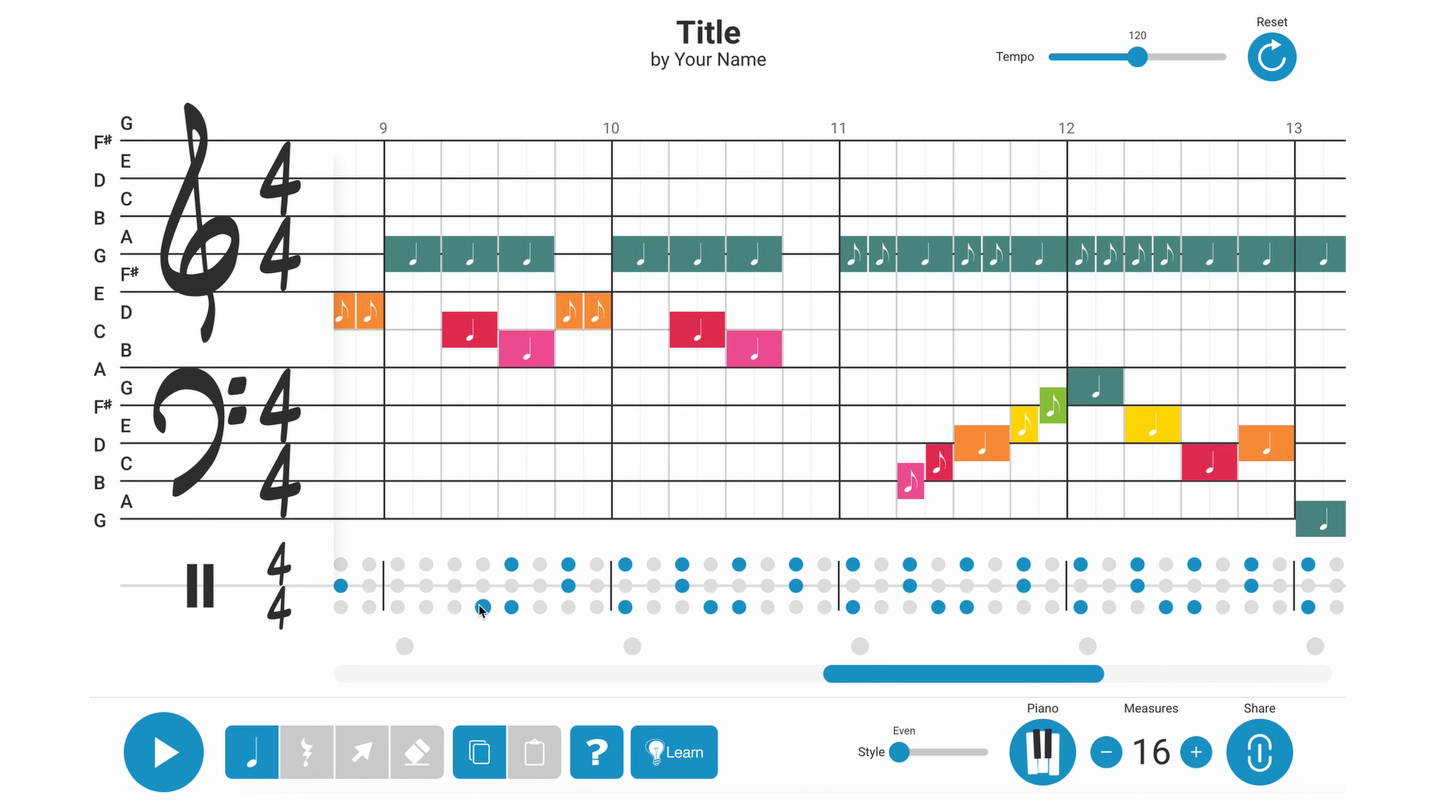
{"action": "left_click", "coordinate": [482, 607]}
{"action": "left_click", "coordinate": [511, 608]}
{"action": "left_click", "coordinate": [511, 564]}
{"action": "left_click", "coordinate": [568, 564]}
{"action": "left_click", "coordinate": [568, 585]}
Step: Clear all cymbal, snare and bass drum hits from measure 10
{"action": "left_click", "coordinate": [625, 607]}
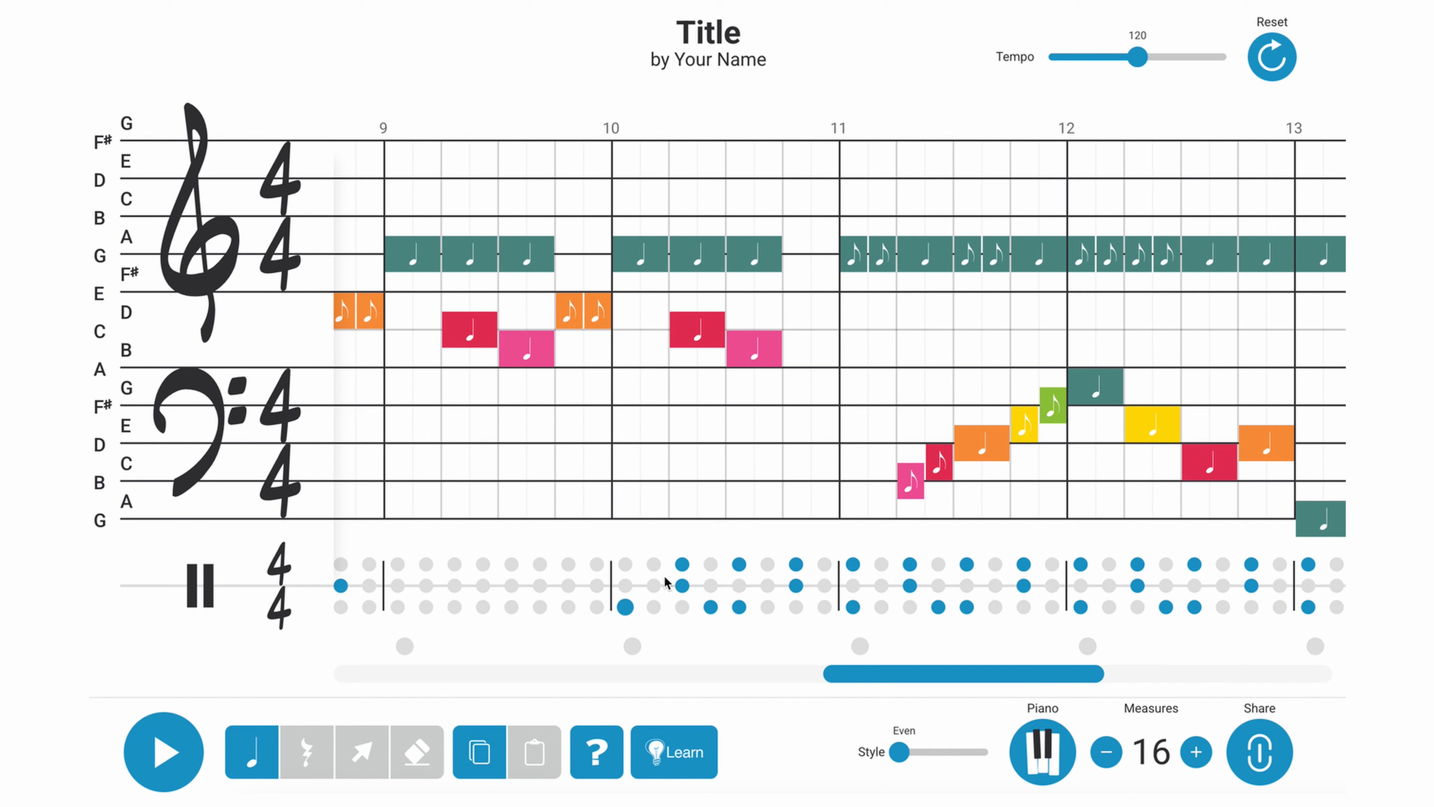
{"action": "left_click", "coordinate": [682, 564]}
{"action": "left_click", "coordinate": [682, 585]}
{"action": "left_click", "coordinate": [710, 607]}
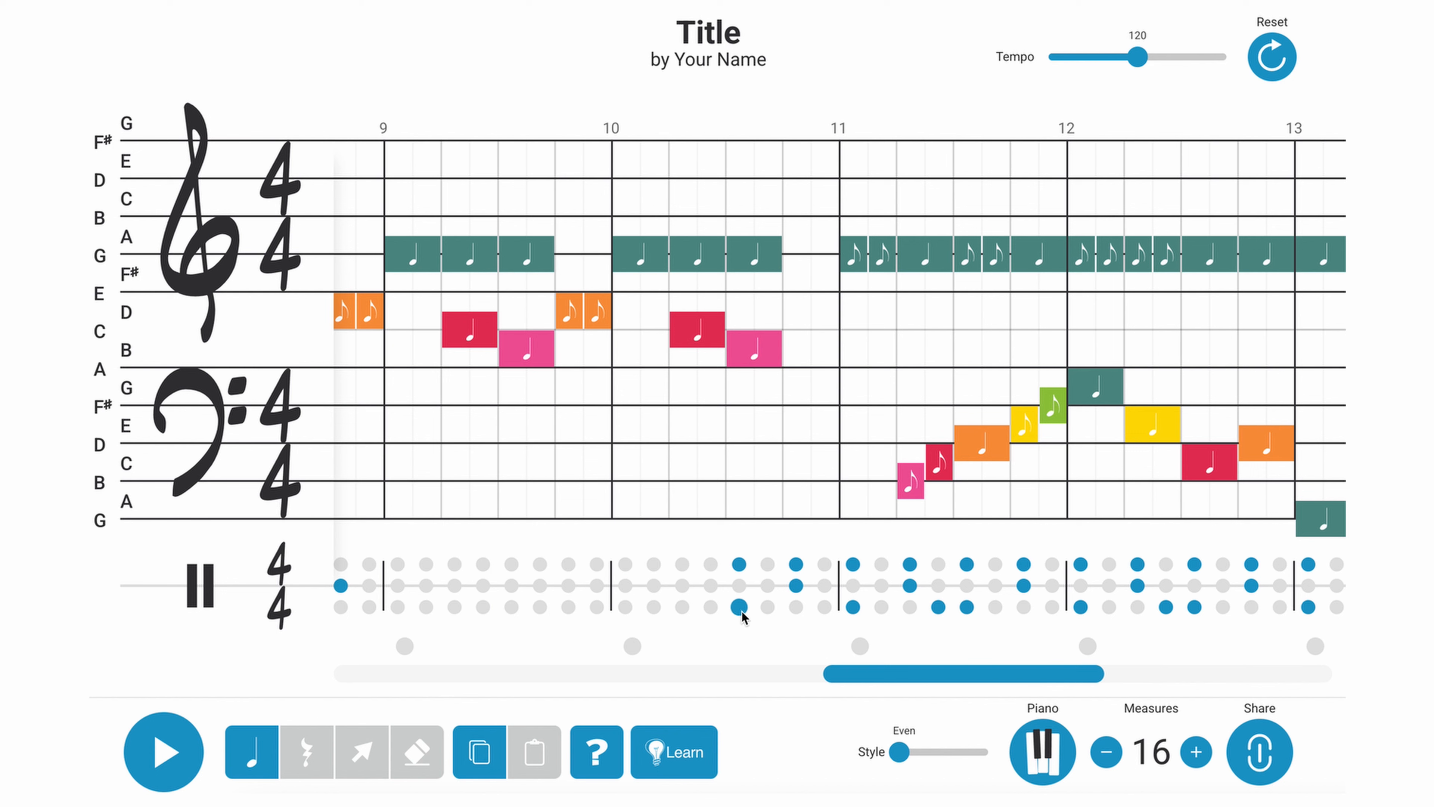
{"action": "left_click", "coordinate": [739, 607]}
{"action": "left_click", "coordinate": [739, 564]}
{"action": "left_click", "coordinate": [795, 564]}
{"action": "left_click", "coordinate": [796, 586]}
Step: Clear all cymbal, snare and bass drum hits from measure 11
{"action": "left_click", "coordinate": [852, 564]}
{"action": "left_click", "coordinate": [852, 607]}
{"action": "left_click", "coordinate": [909, 564]}
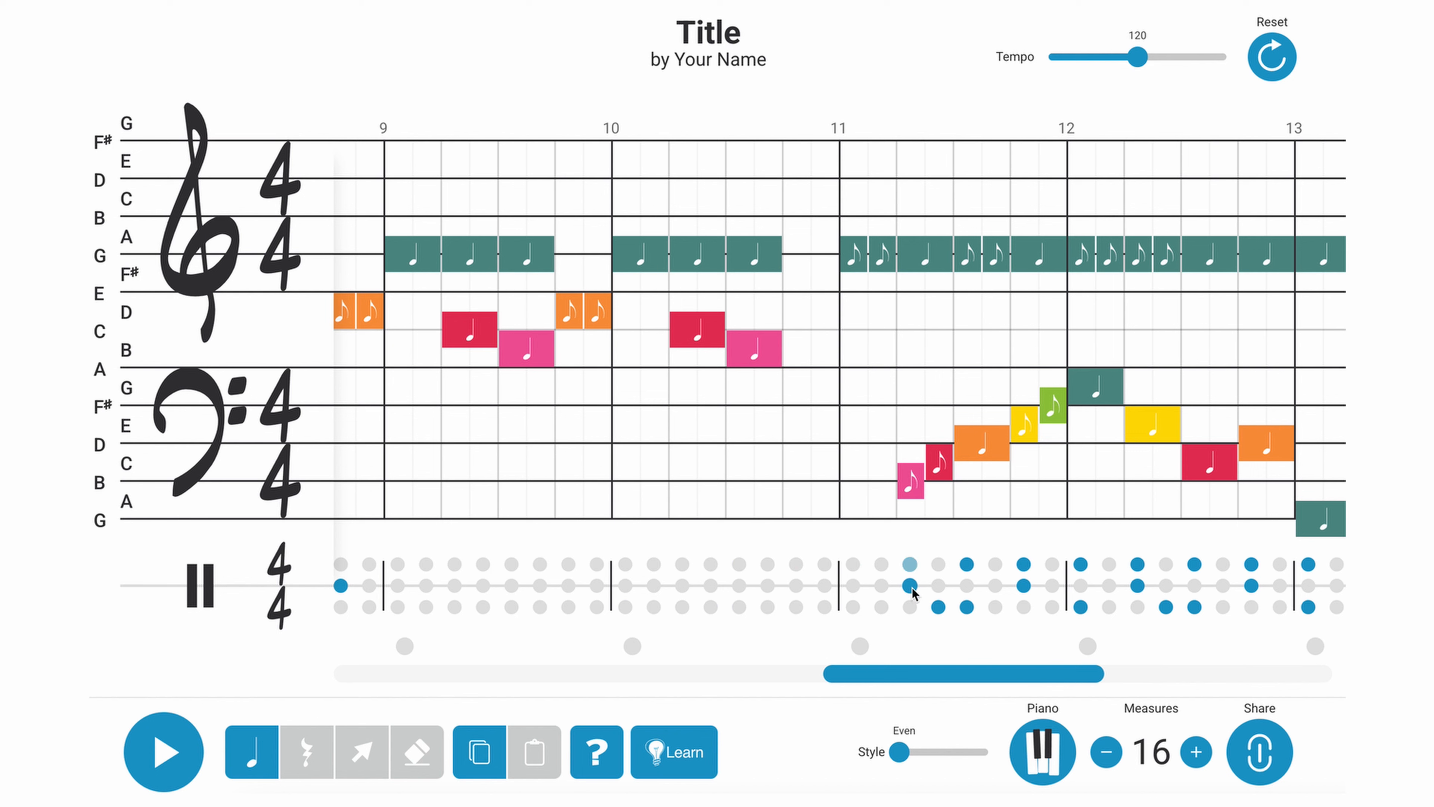
{"action": "left_click", "coordinate": [909, 585]}
{"action": "left_click", "coordinate": [939, 607]}
{"action": "left_click", "coordinate": [966, 607]}
{"action": "left_click", "coordinate": [967, 563]}
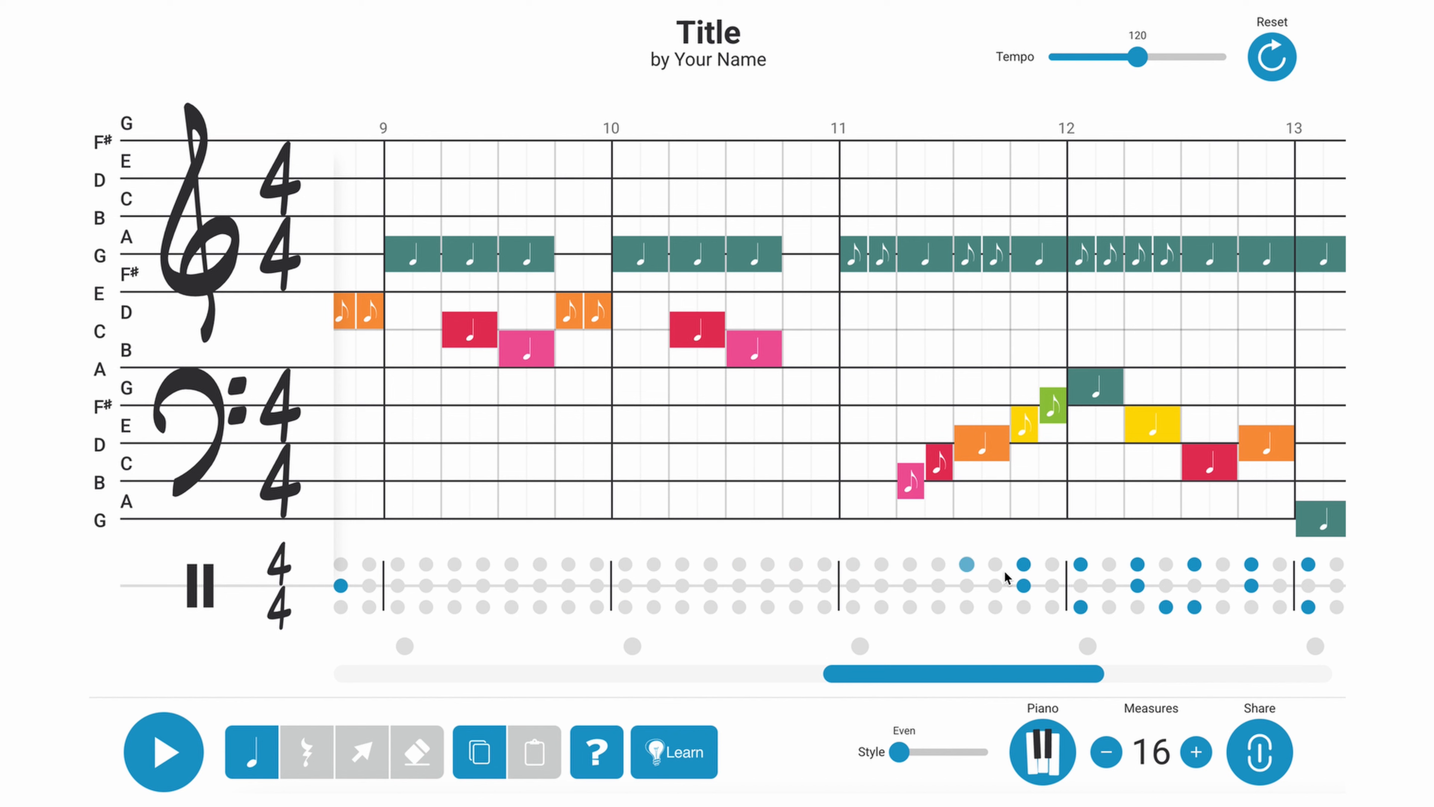
{"action": "left_click", "coordinate": [1024, 564]}
Step: Clear all drum hits from measure 12, including the bass drum on beat 1
{"action": "scroll", "coordinate": [1024, 589], "scroll_direction": "right", "scroll_amount": 5}
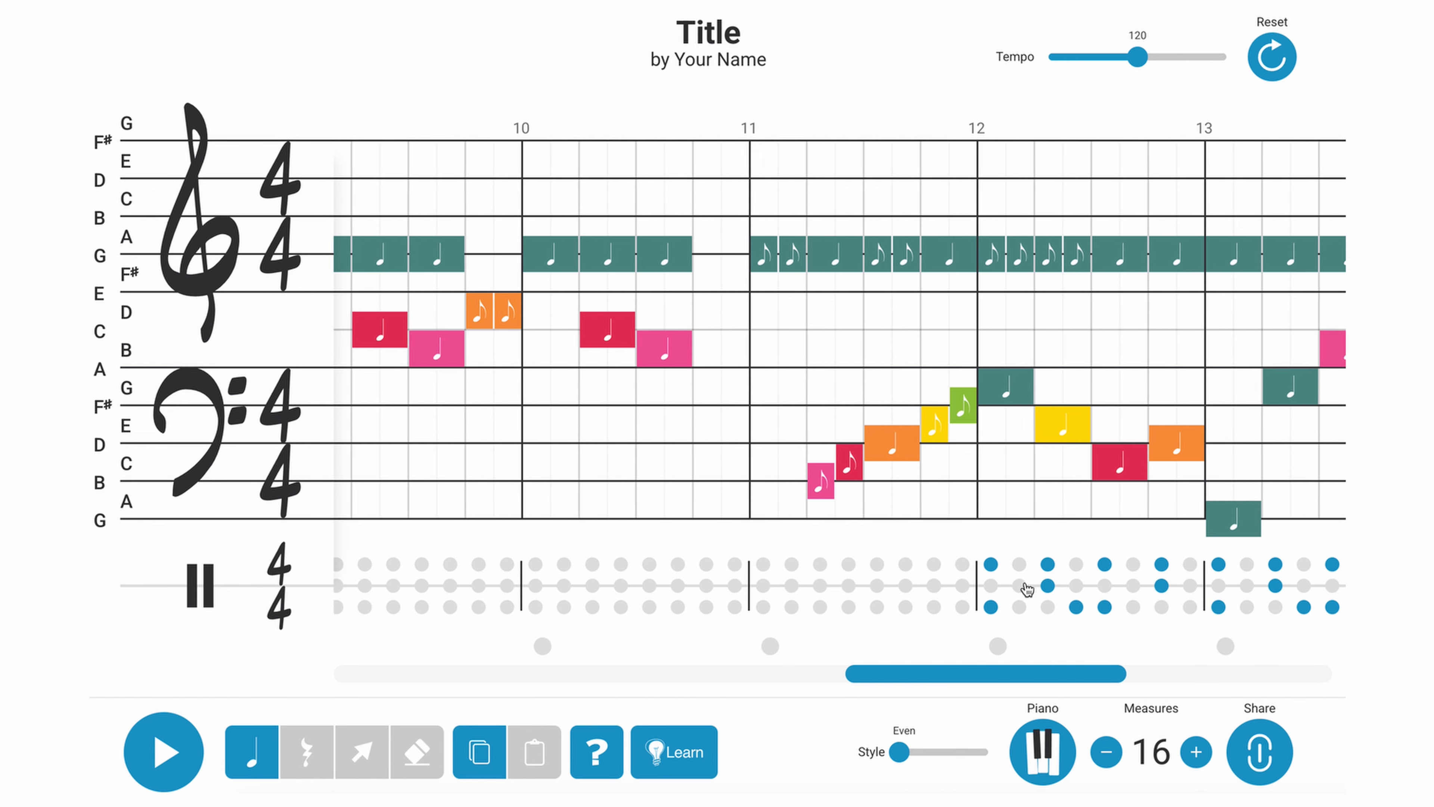
{"action": "left_click", "coordinate": [793, 564]}
{"action": "left_click", "coordinate": [850, 585]}
{"action": "left_click", "coordinate": [851, 565]}
{"action": "left_click", "coordinate": [878, 608]}
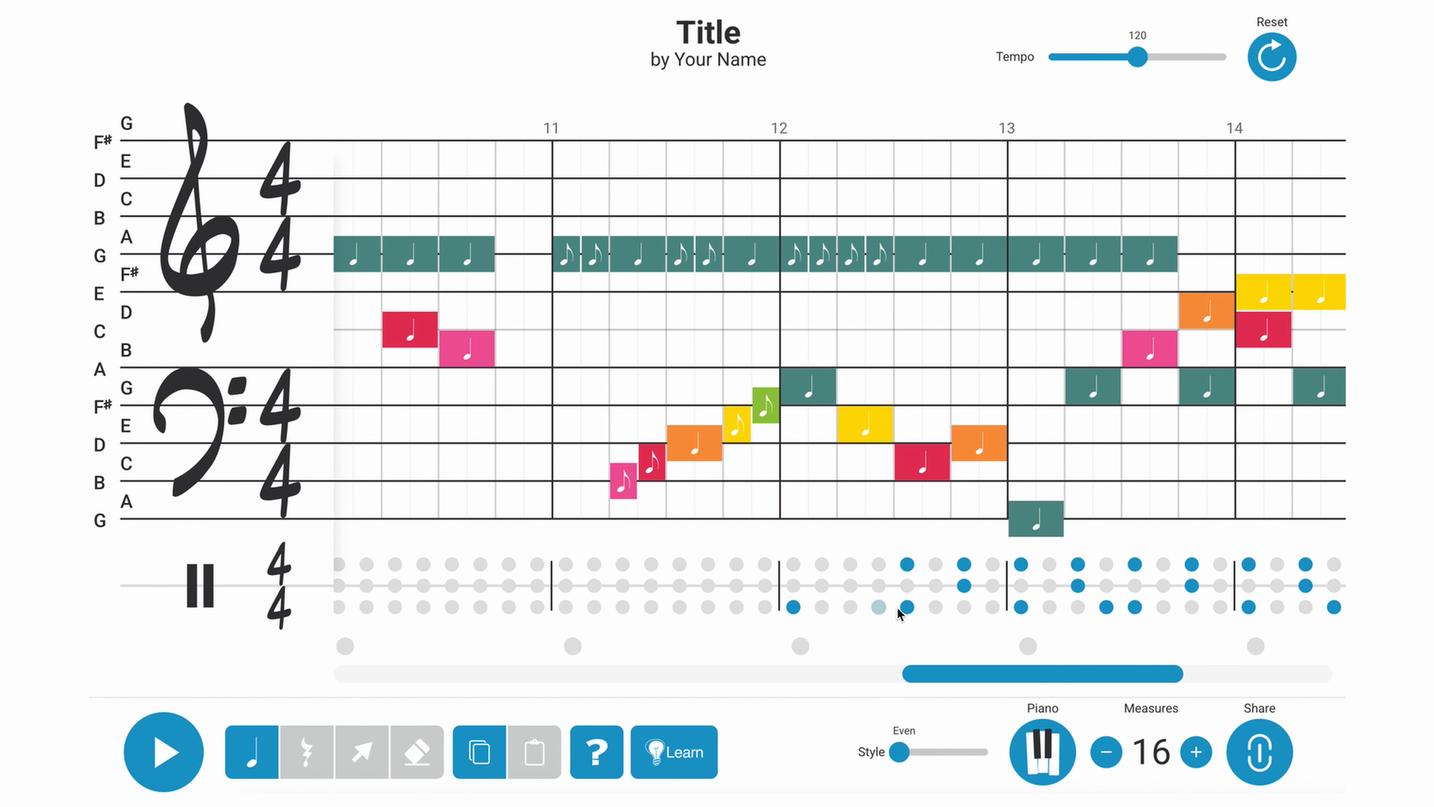
{"action": "left_click", "coordinate": [907, 607]}
{"action": "left_click", "coordinate": [965, 565]}
{"action": "left_click", "coordinate": [964, 586]}
{"action": "left_click", "coordinate": [793, 608]}
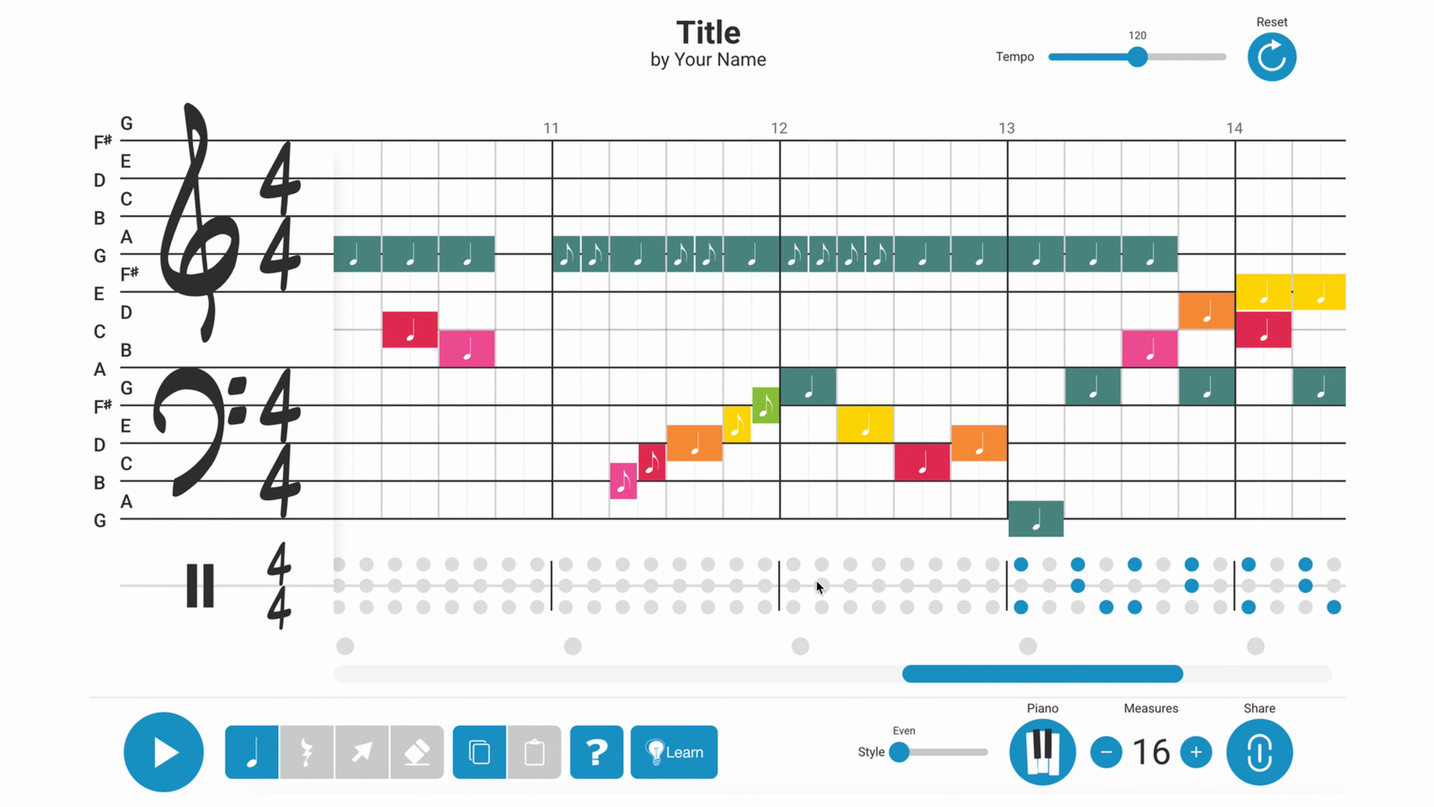
Step: Add snare and bass drum hits together on beats 2 and 3 of measure 9
{"action": "scroll", "coordinate": [819, 585], "scroll_direction": "left", "scroll_amount": 9}
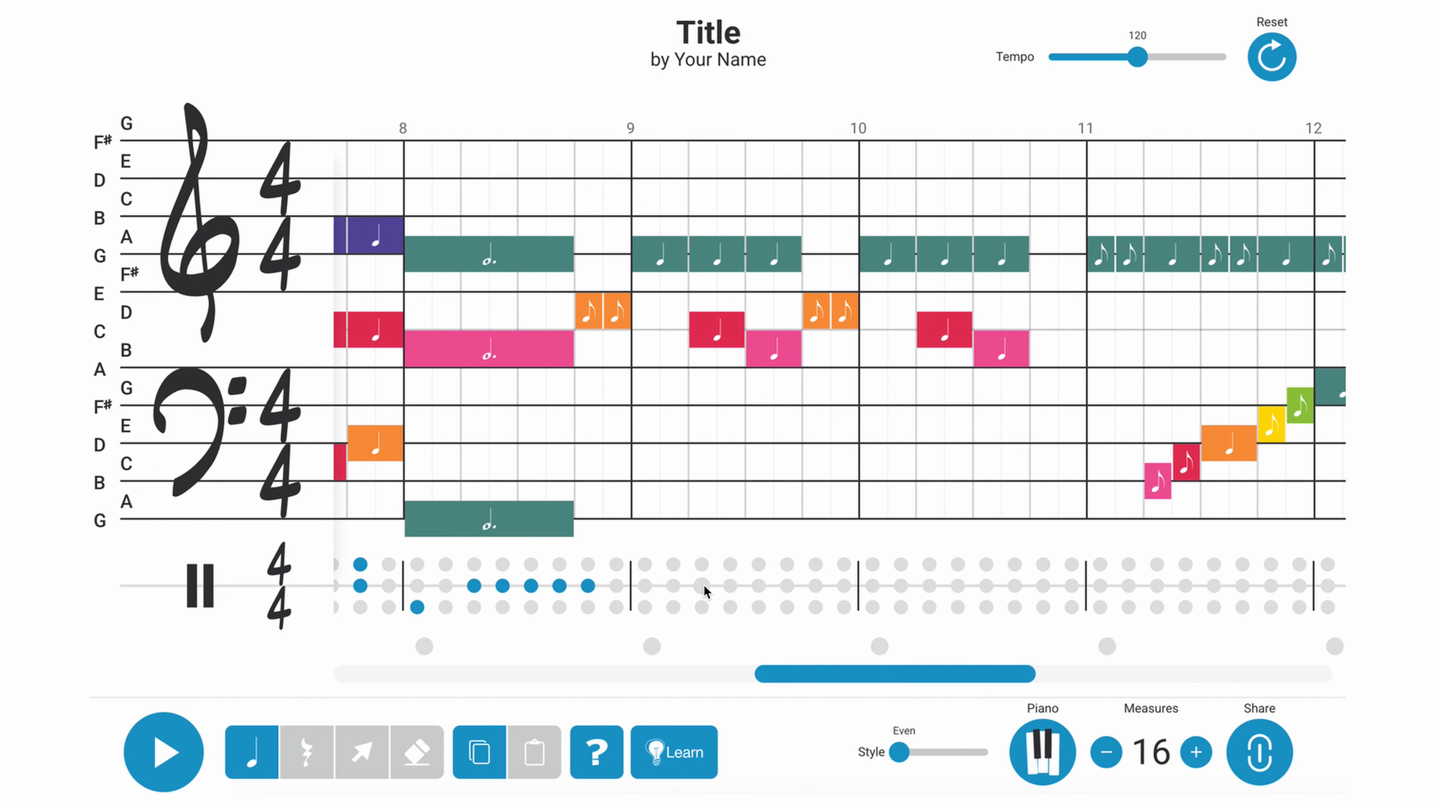
{"action": "left_click", "coordinate": [701, 608]}
{"action": "left_click", "coordinate": [759, 607]}
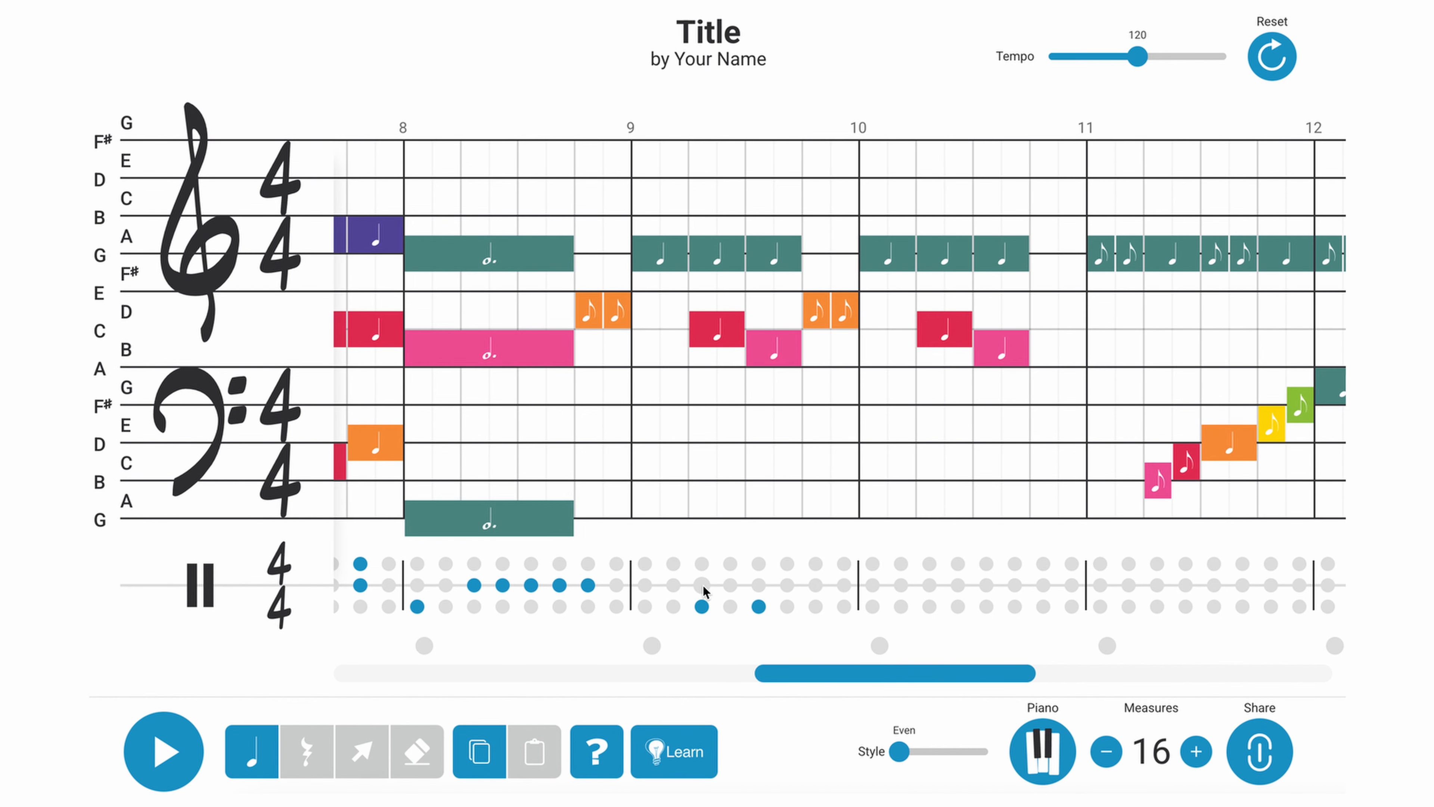
{"action": "left_click", "coordinate": [702, 586]}
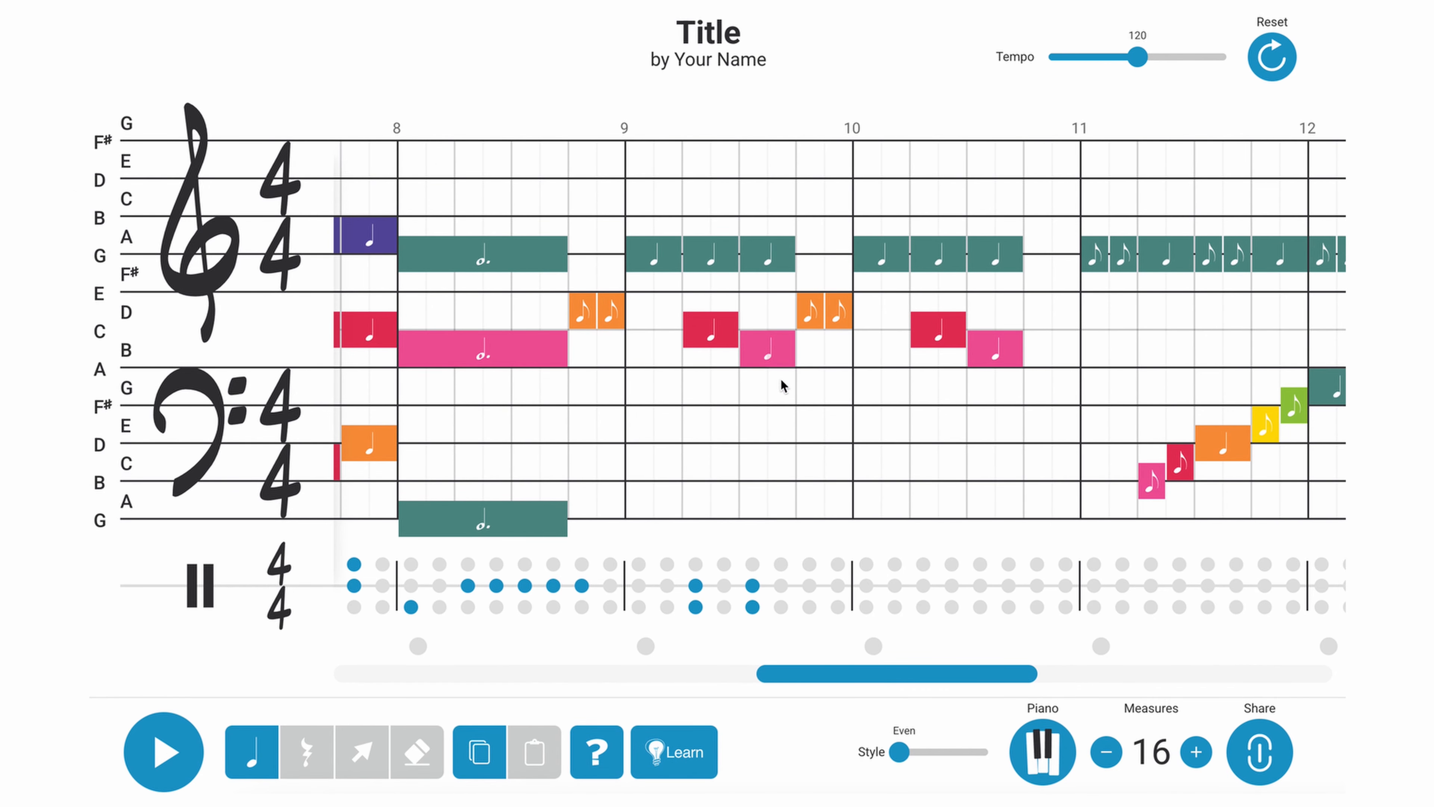
Step: Add the same snare and bass drum hits on beats 2 and 3 of measure 10
{"action": "scroll", "coordinate": [861, 478], "scroll_direction": "right", "scroll_amount": 2}
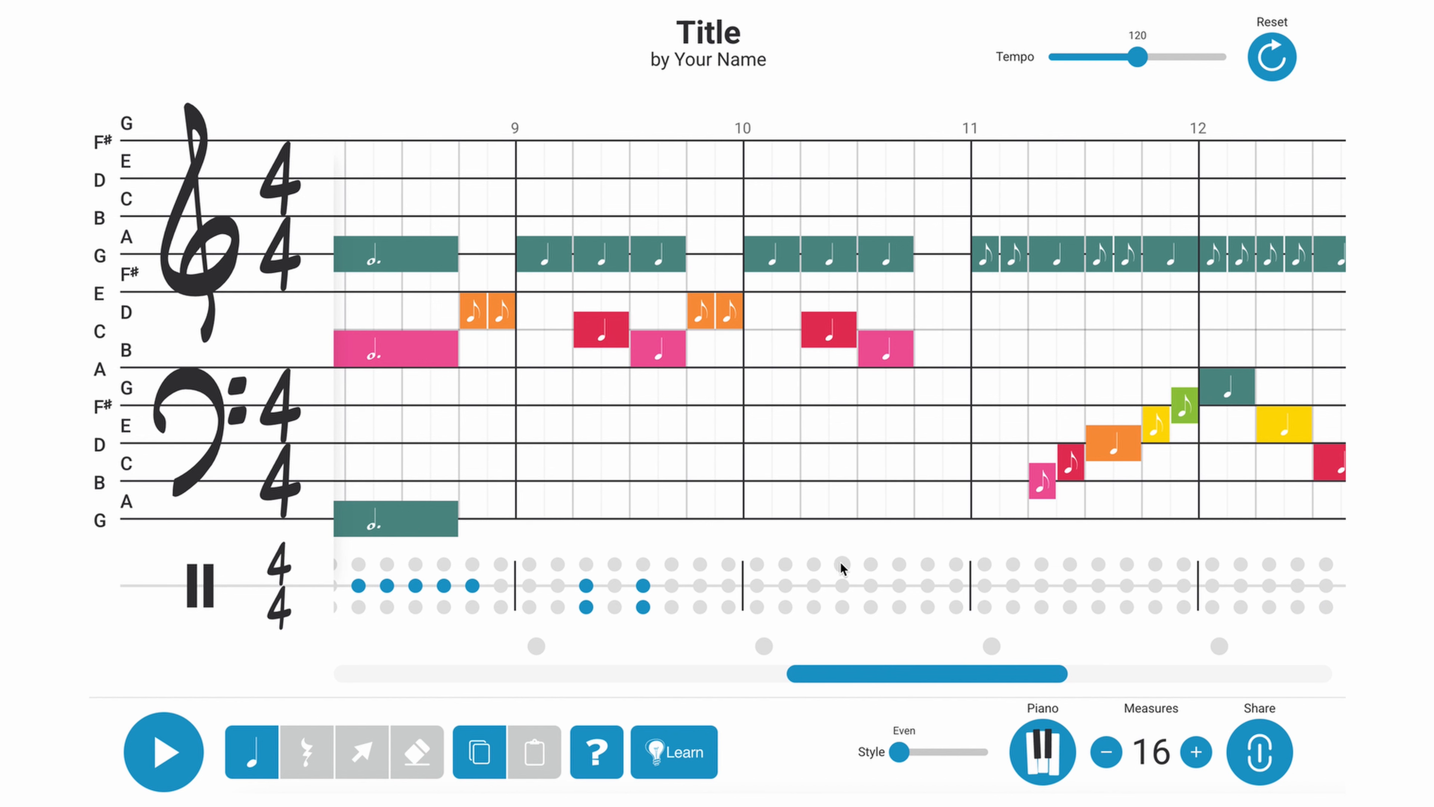
{"action": "left_click", "coordinate": [814, 587]}
{"action": "left_click", "coordinate": [871, 586]}
{"action": "left_click", "coordinate": [814, 607]}
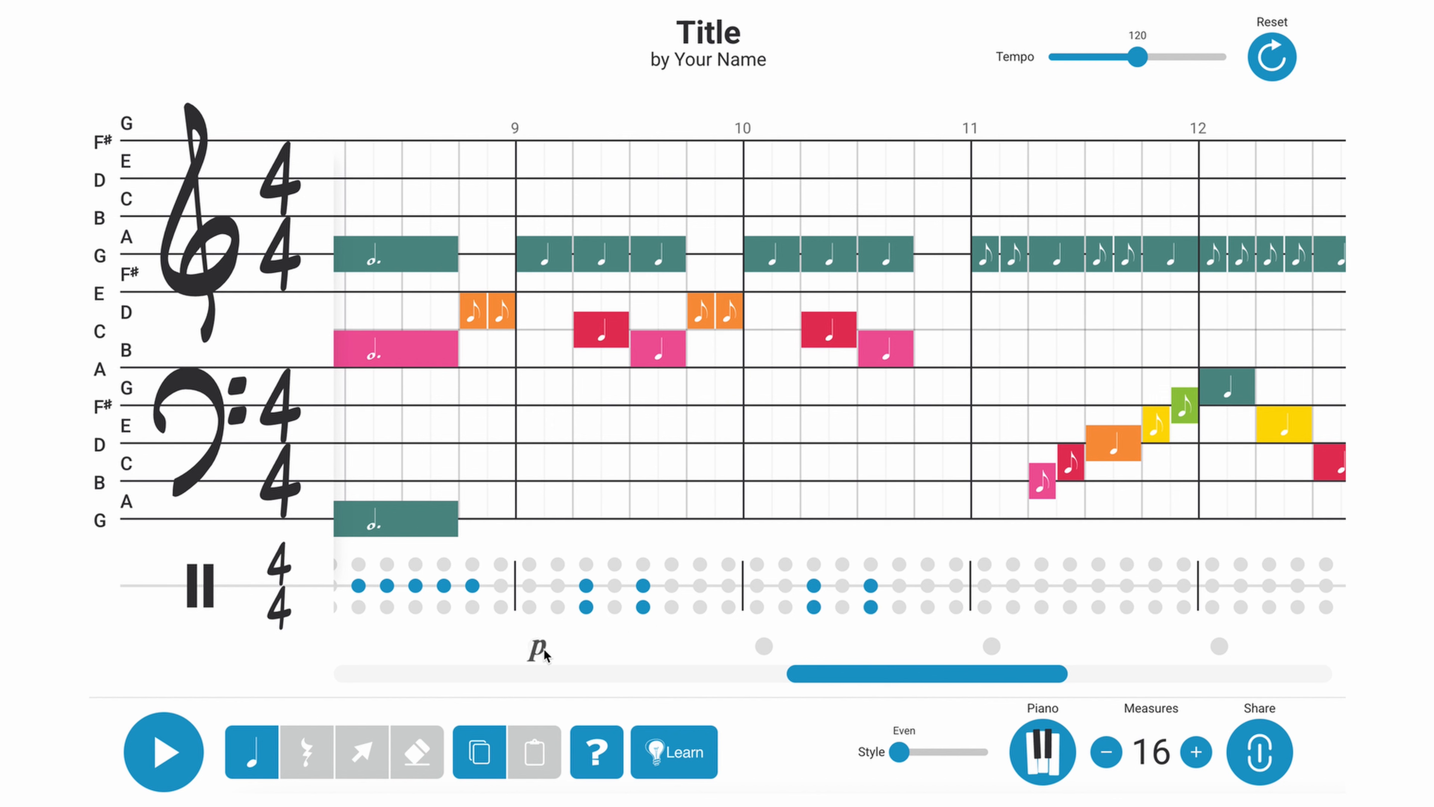
Step: Play back the new drum hits starting from measure 9, stop, and return to that measure
{"action": "left_click", "coordinate": [370, 754]}
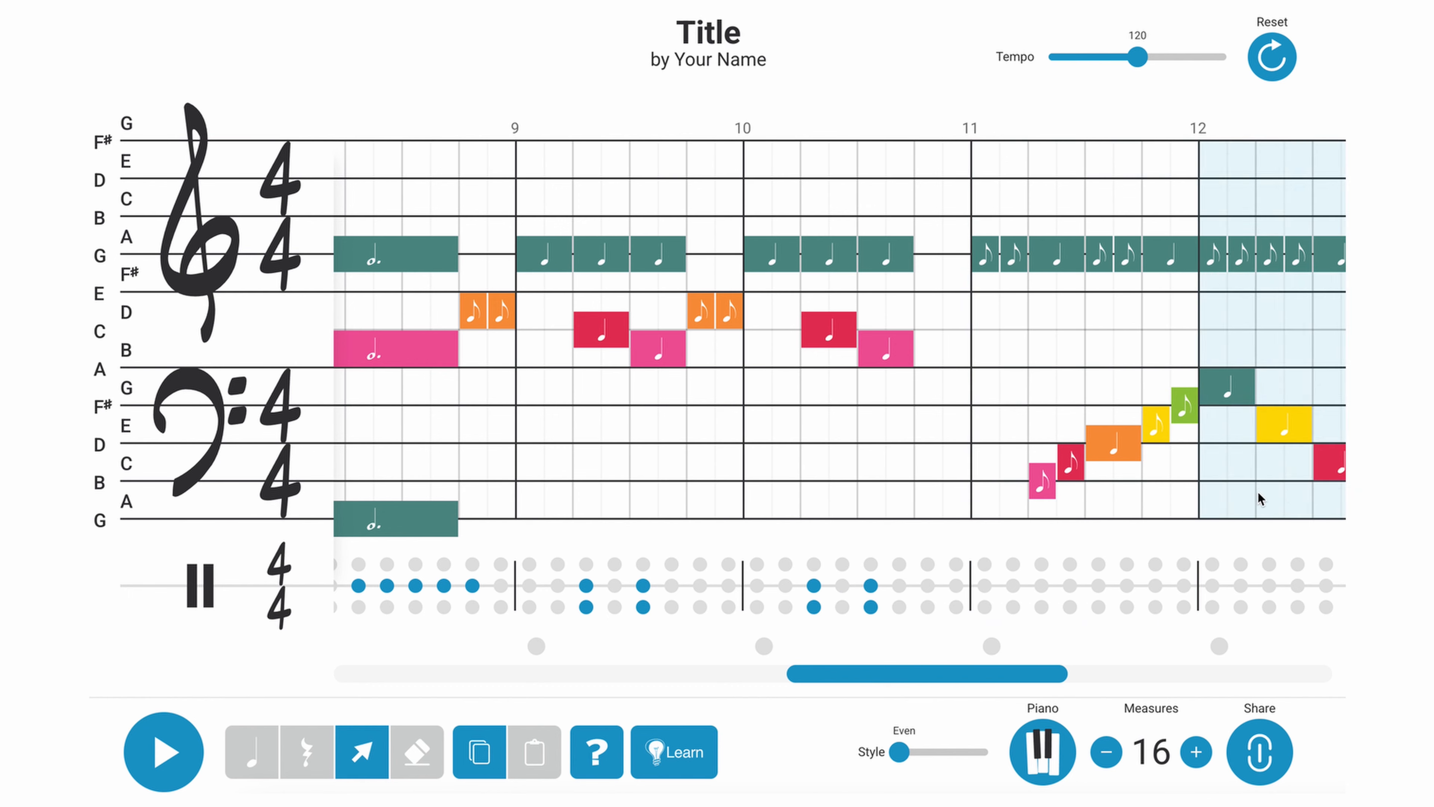
{"action": "left_click", "coordinate": [580, 470]}
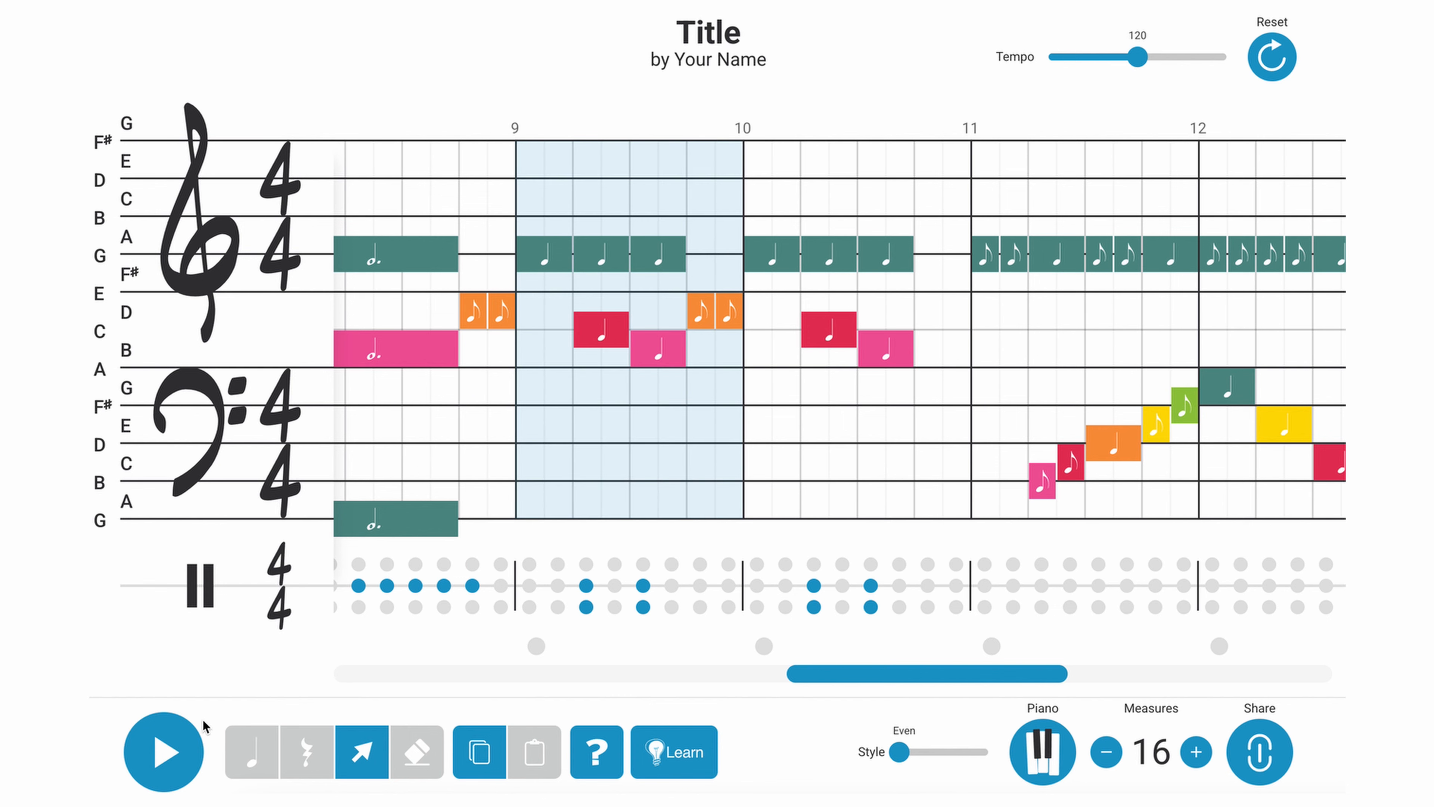
{"action": "left_click", "coordinate": [170, 739]}
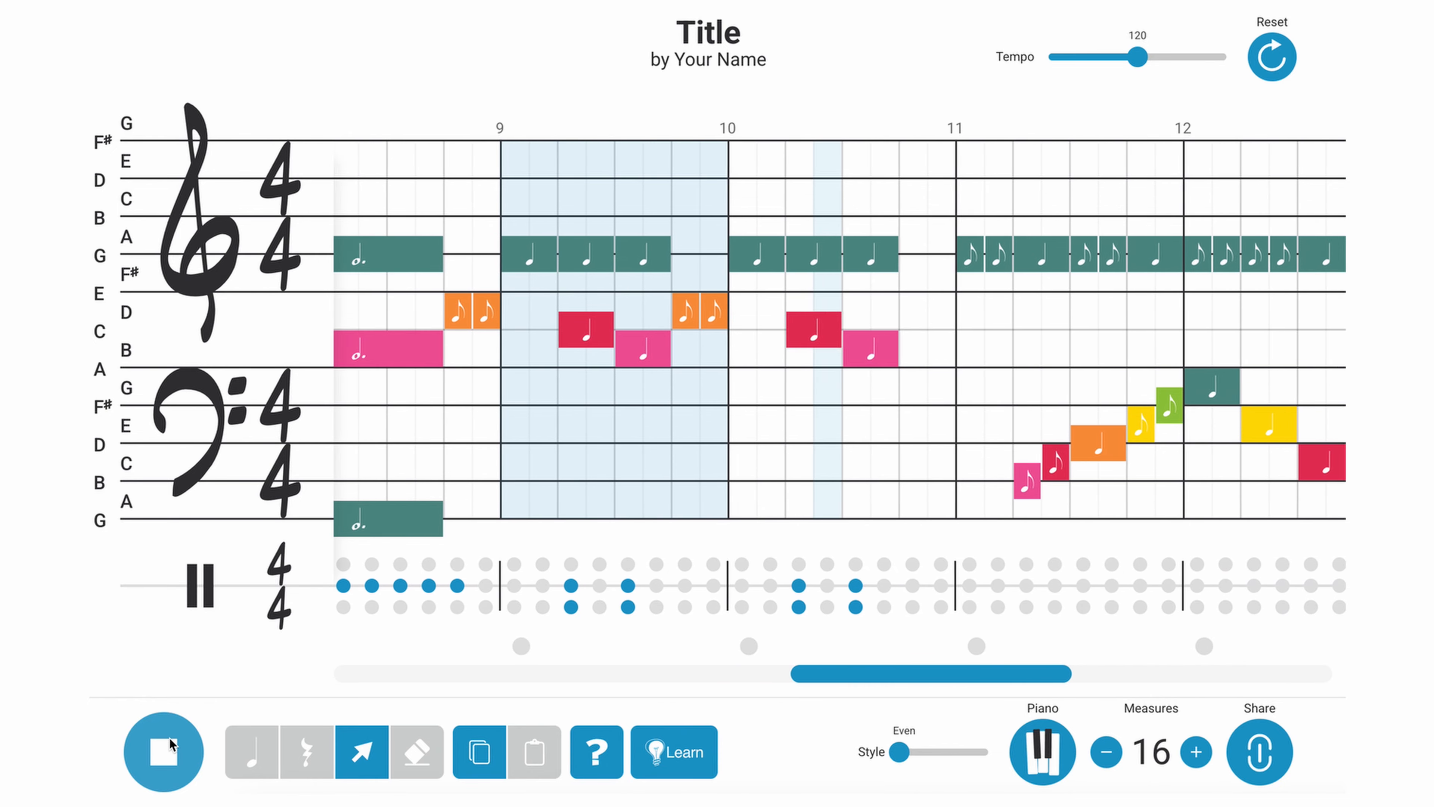
{"action": "left_click", "coordinate": [166, 765]}
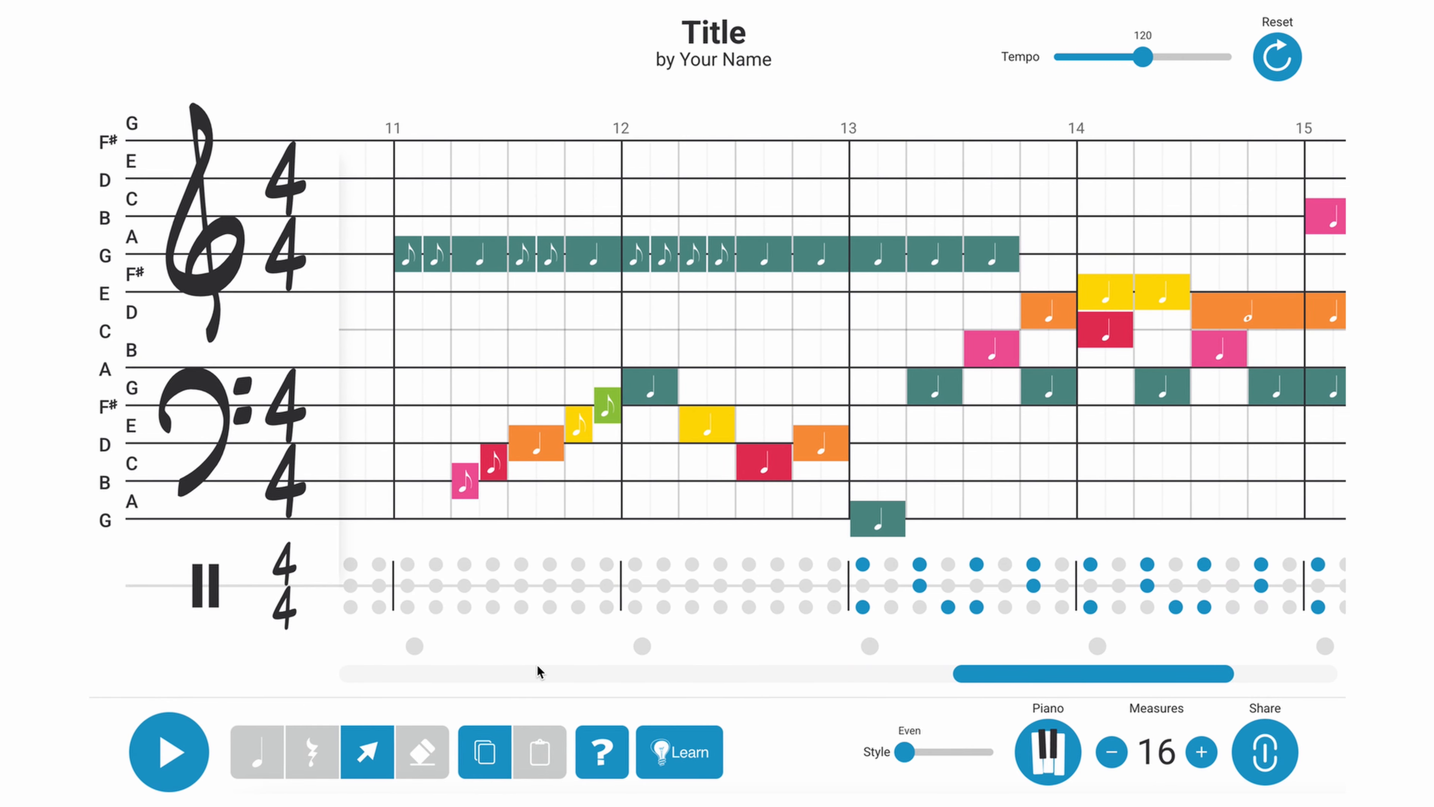
{"action": "scroll", "coordinate": [550, 661], "scroll_direction": "left", "scroll_amount": 5}
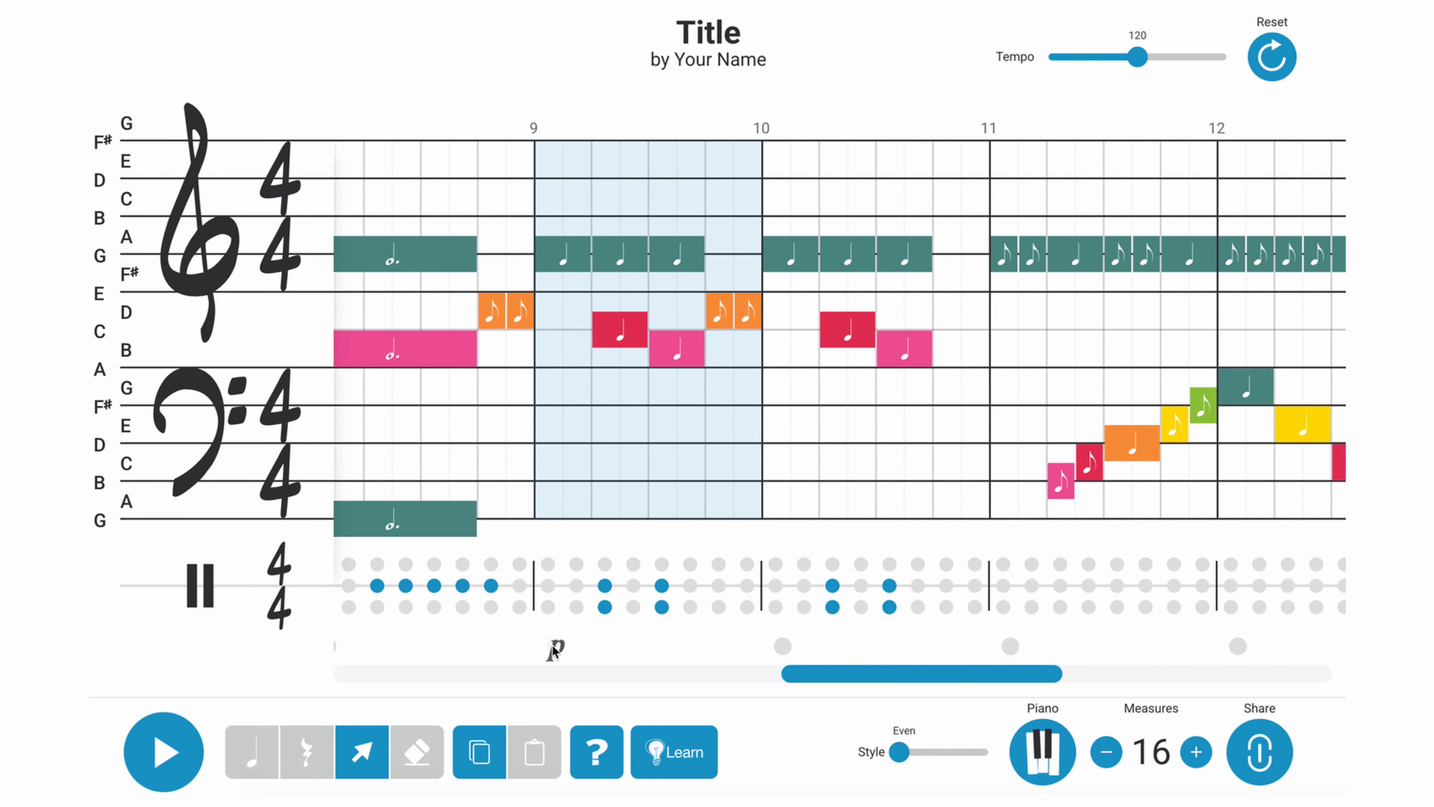
Step: In measure 11, add snare on beats 2, 3 and 4 and the "and" of beats 2 and 4, with bass drum on beat 3
{"action": "left_click", "coordinate": [261, 751]}
{"action": "scroll", "coordinate": [909, 562], "scroll_direction": "right", "scroll_amount": 5}
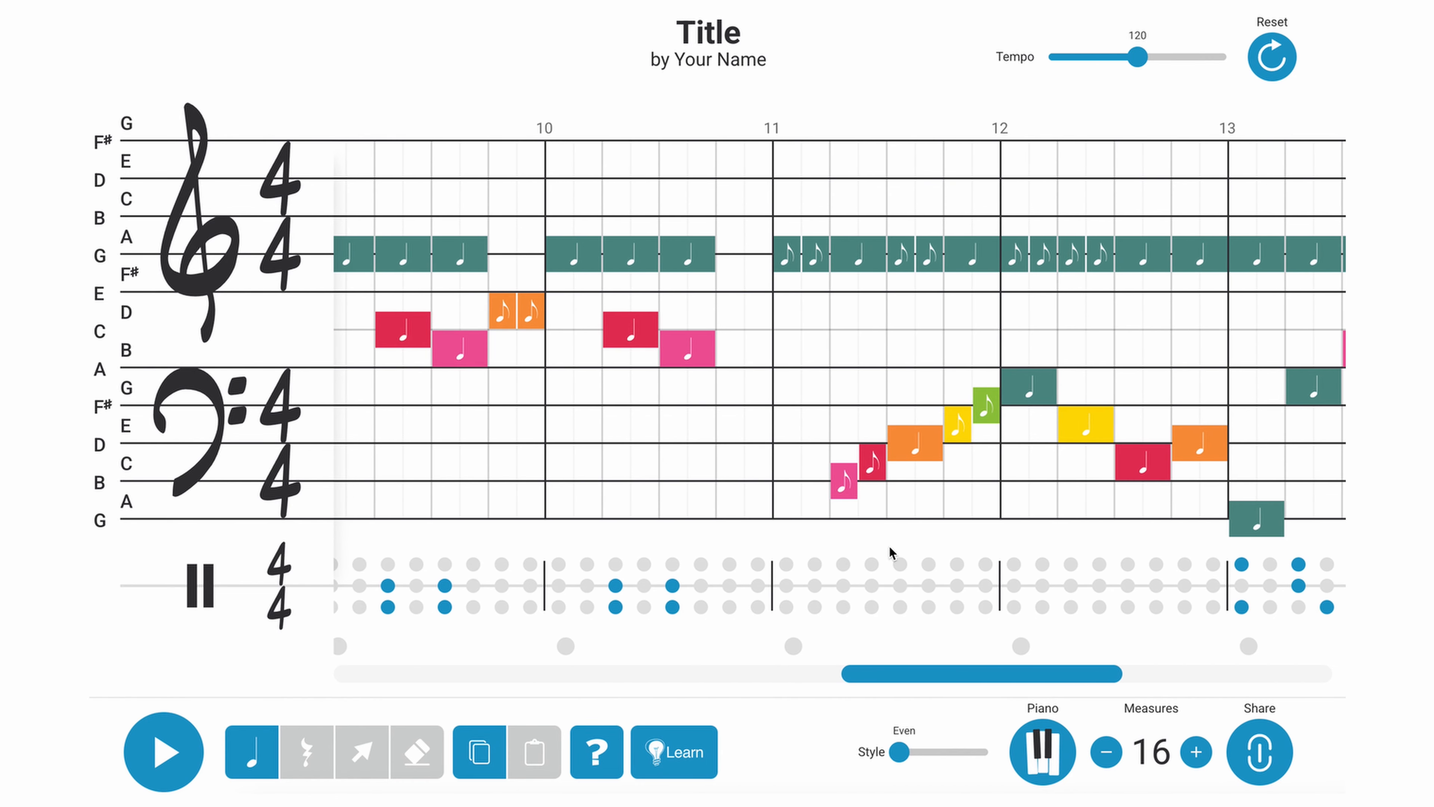
{"action": "left_click", "coordinate": [750, 586]}
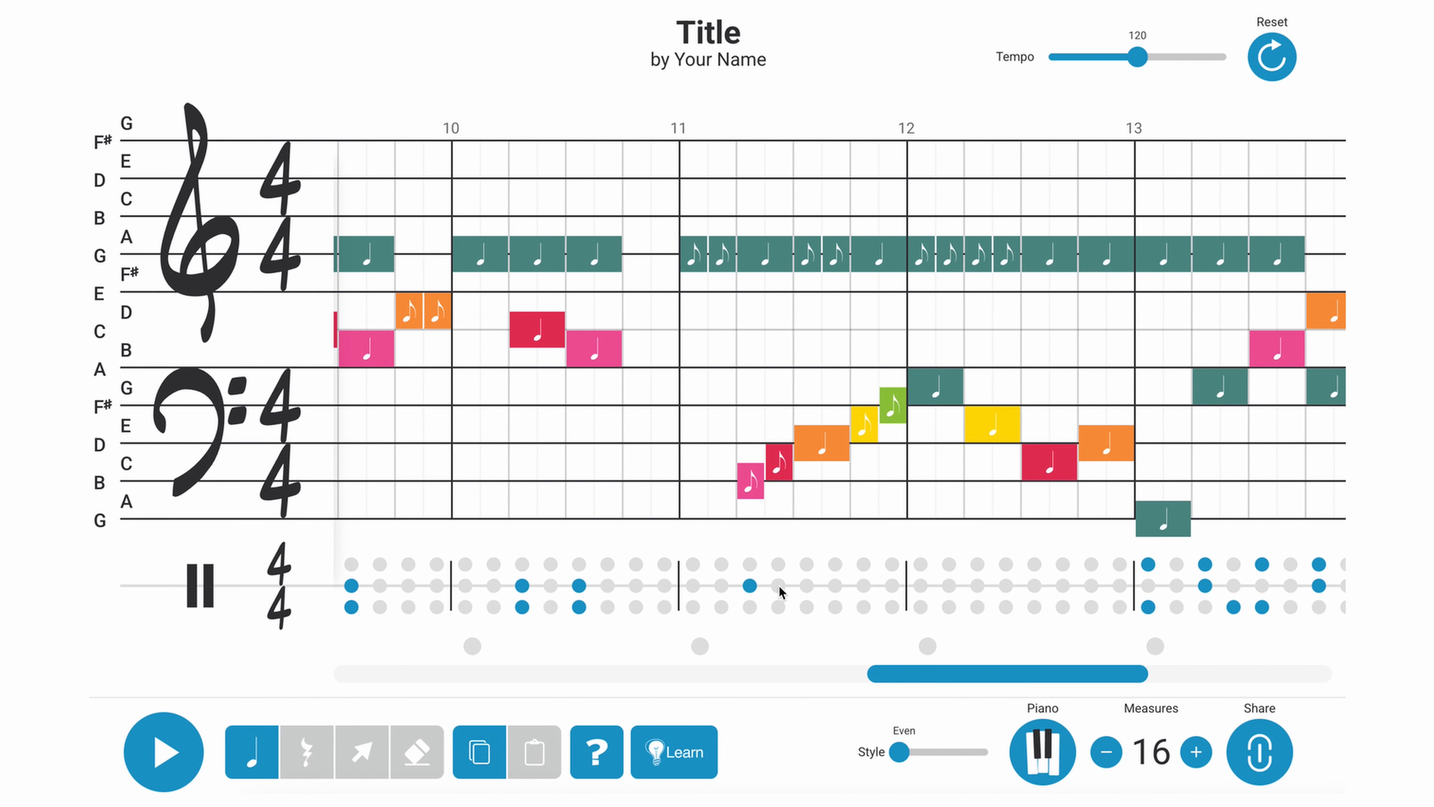
{"action": "left_click", "coordinate": [778, 586]}
{"action": "left_click", "coordinate": [808, 607]}
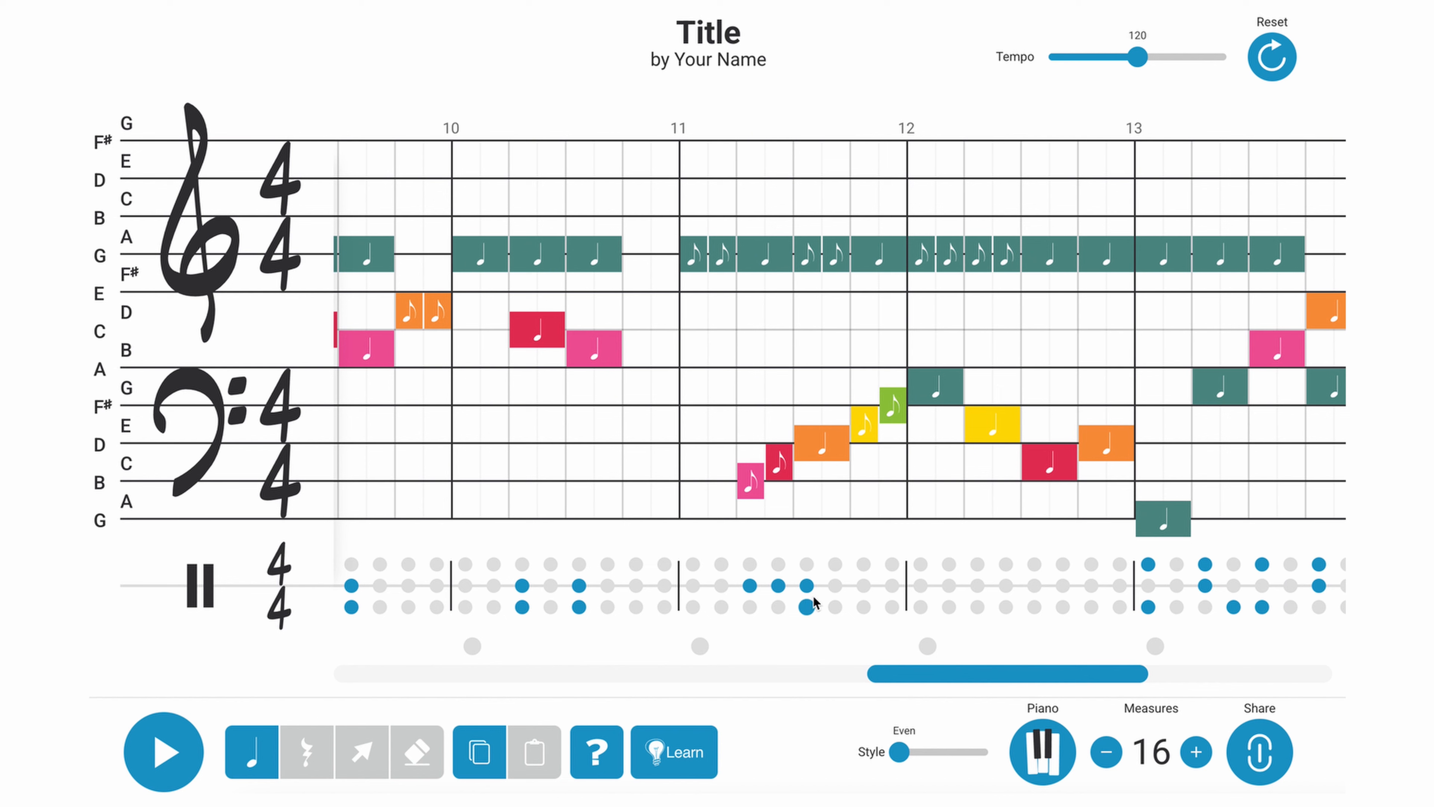
{"action": "left_click", "coordinate": [892, 586]}
Step: Add snare hits on all four beats of measure 12, with a bass drum hit on beat 1
{"action": "left_click", "coordinate": [921, 586]}
{"action": "left_click", "coordinate": [920, 607]}
{"action": "left_click", "coordinate": [977, 586]}
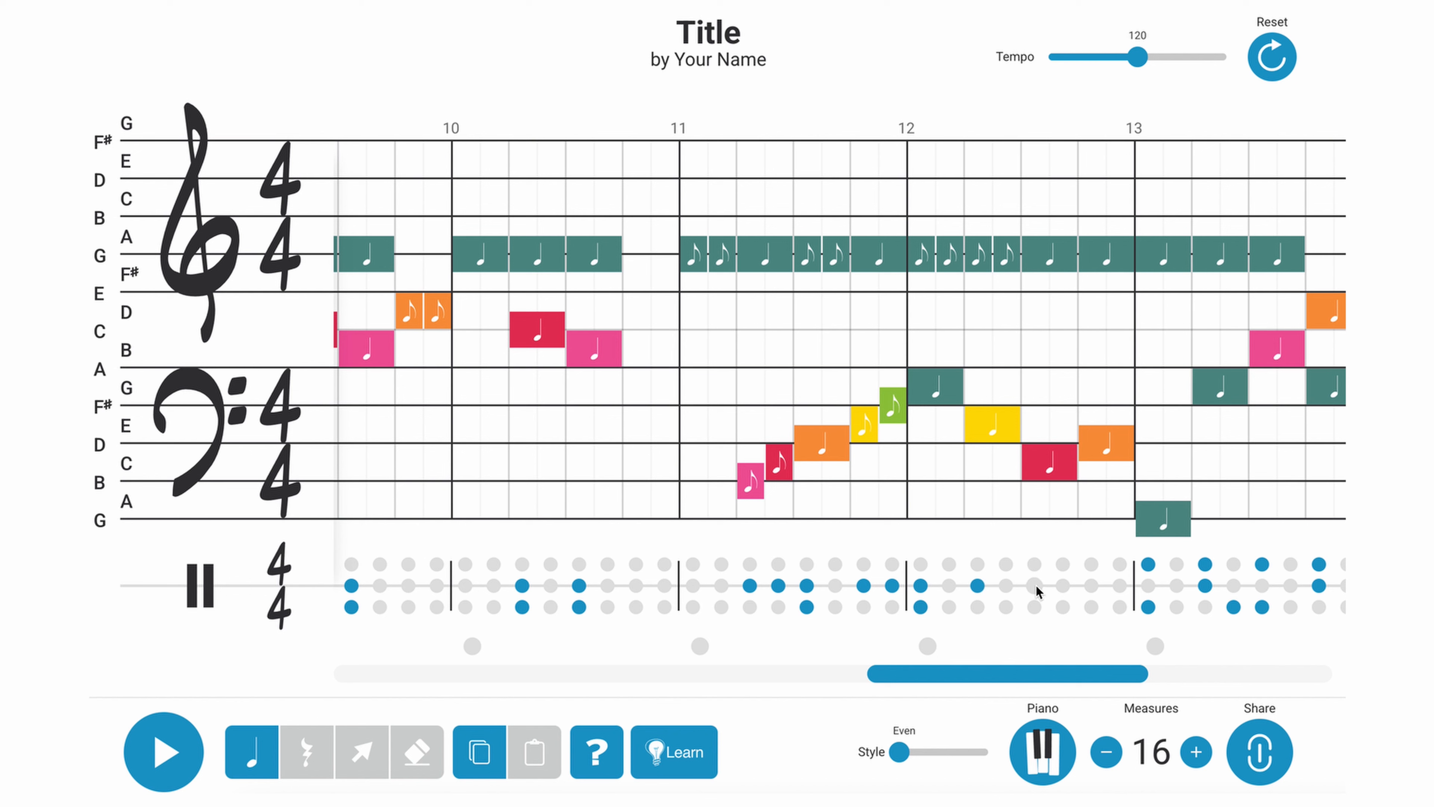
{"action": "left_click", "coordinate": [1035, 587]}
{"action": "left_click", "coordinate": [1091, 588]}
Step: Play back the song from measure 9 to the end, and play the whole piece from measure 1
{"action": "scroll", "coordinate": [1092, 590], "scroll_direction": "left", "scroll_amount": 8}
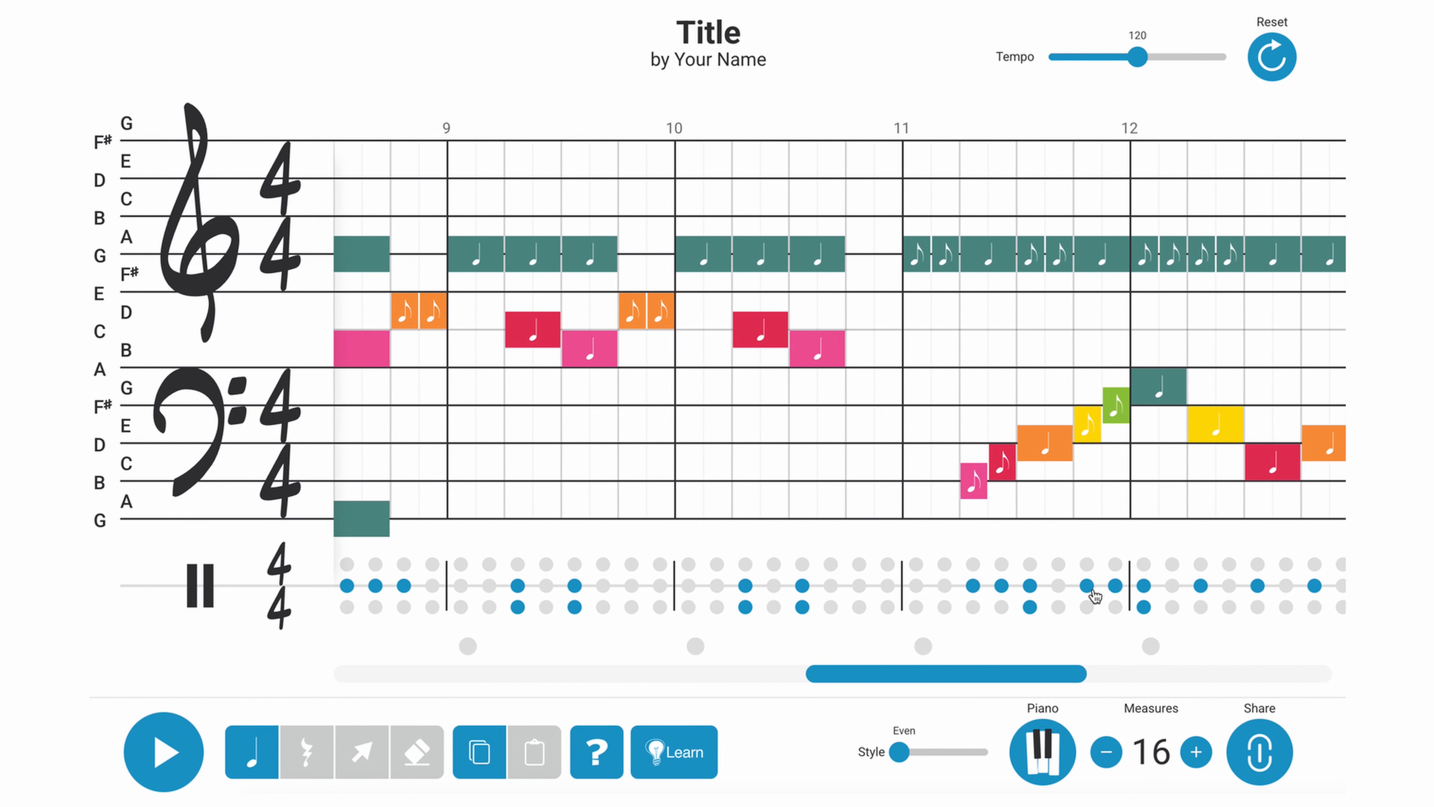
{"action": "scroll", "coordinate": [1095, 596], "scroll_direction": "left", "scroll_amount": 2}
{"action": "left_click", "coordinate": [369, 763]}
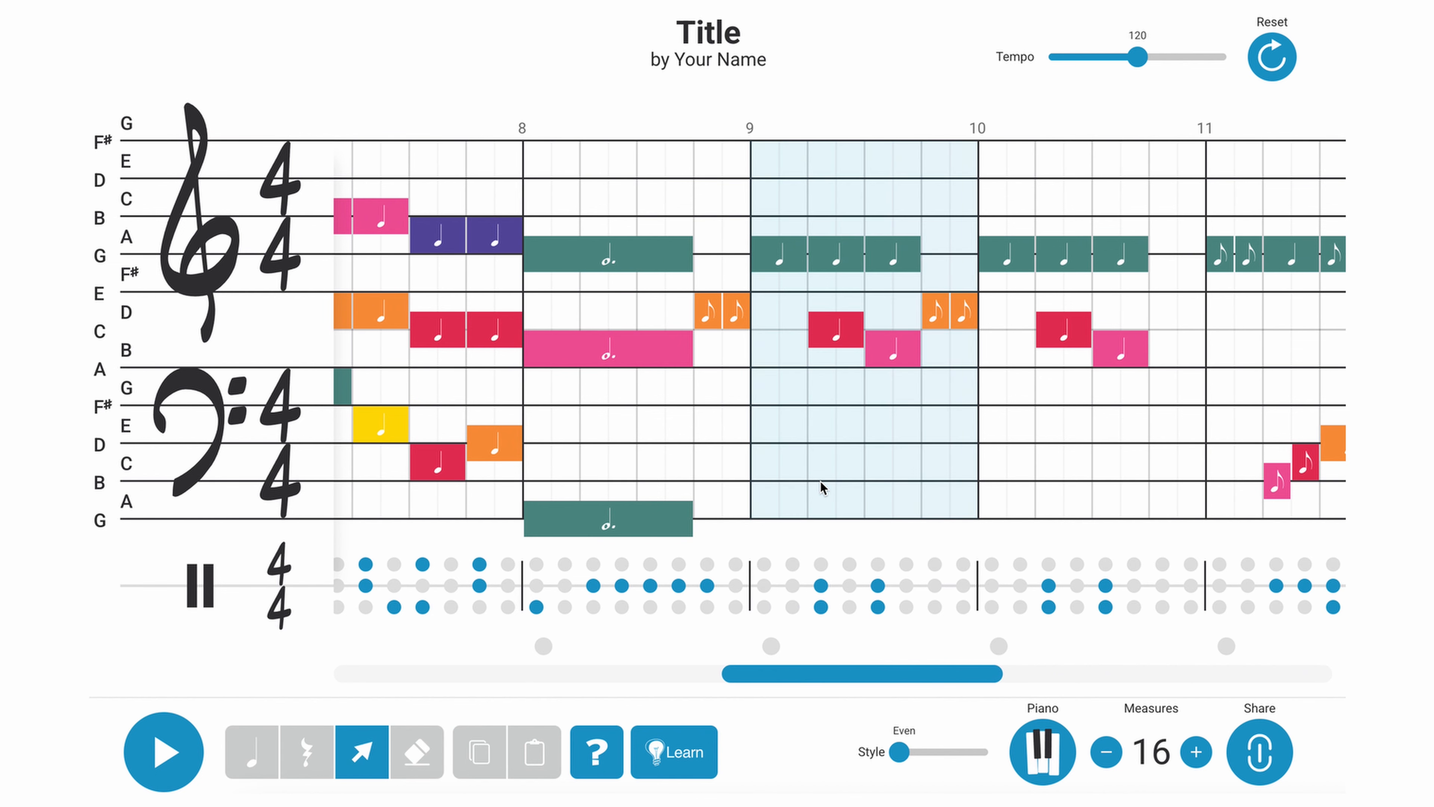
{"action": "left_click", "coordinate": [178, 753]}
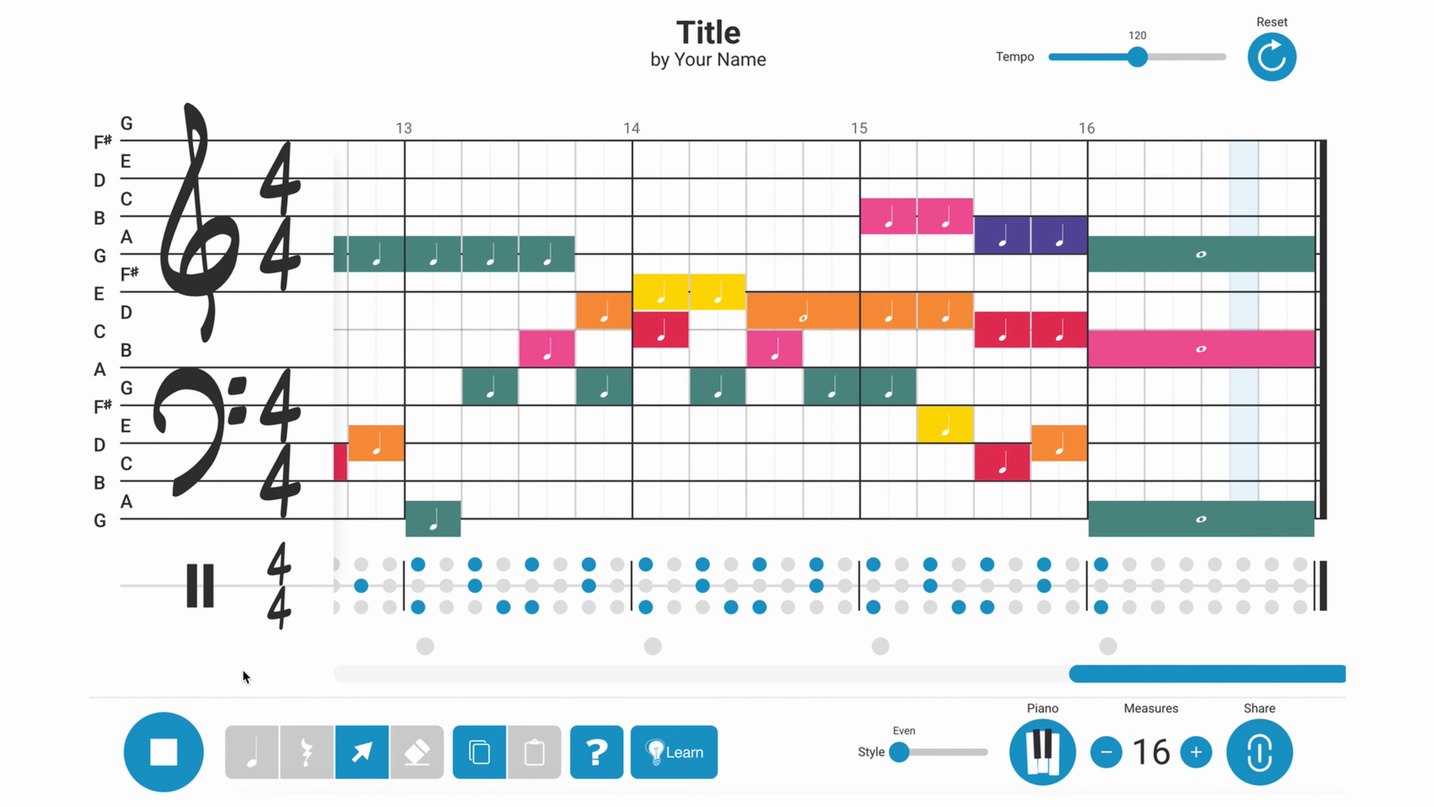
{"action": "left_click", "coordinate": [577, 668]}
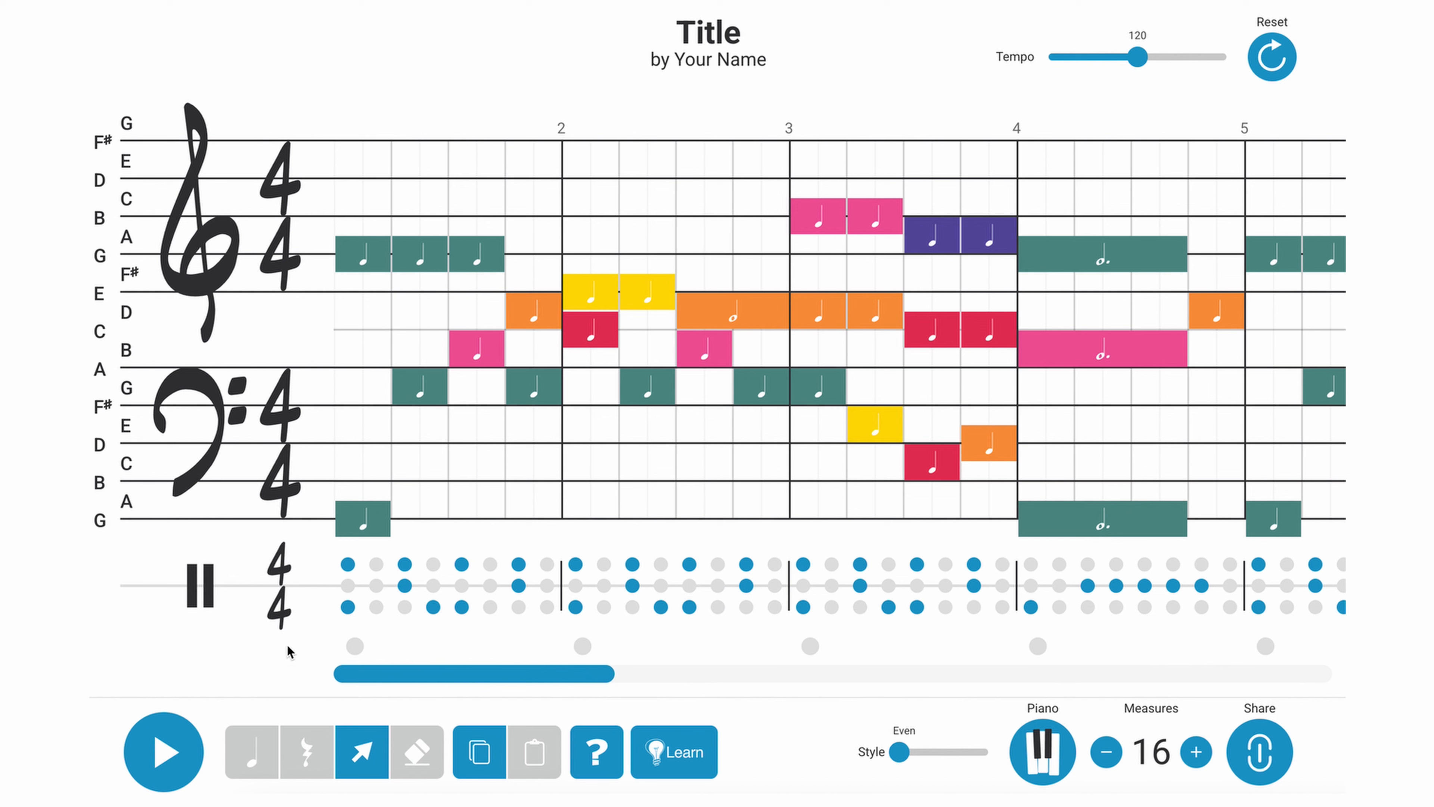
{"action": "key", "text": "space"}
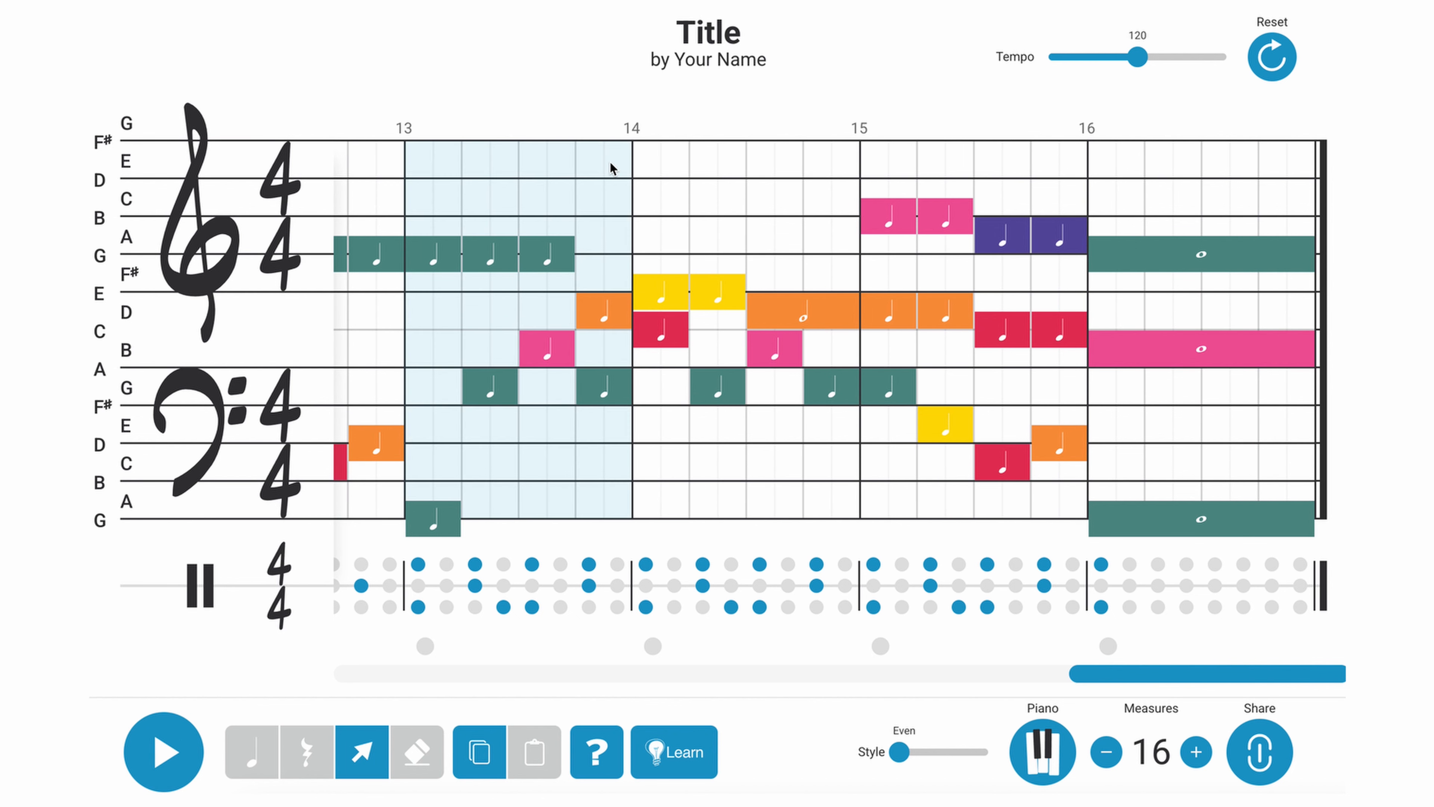
Step: Replace the placeholder song title with "Old MacDonald Rocks"
{"action": "left_click", "coordinate": [715, 42]}
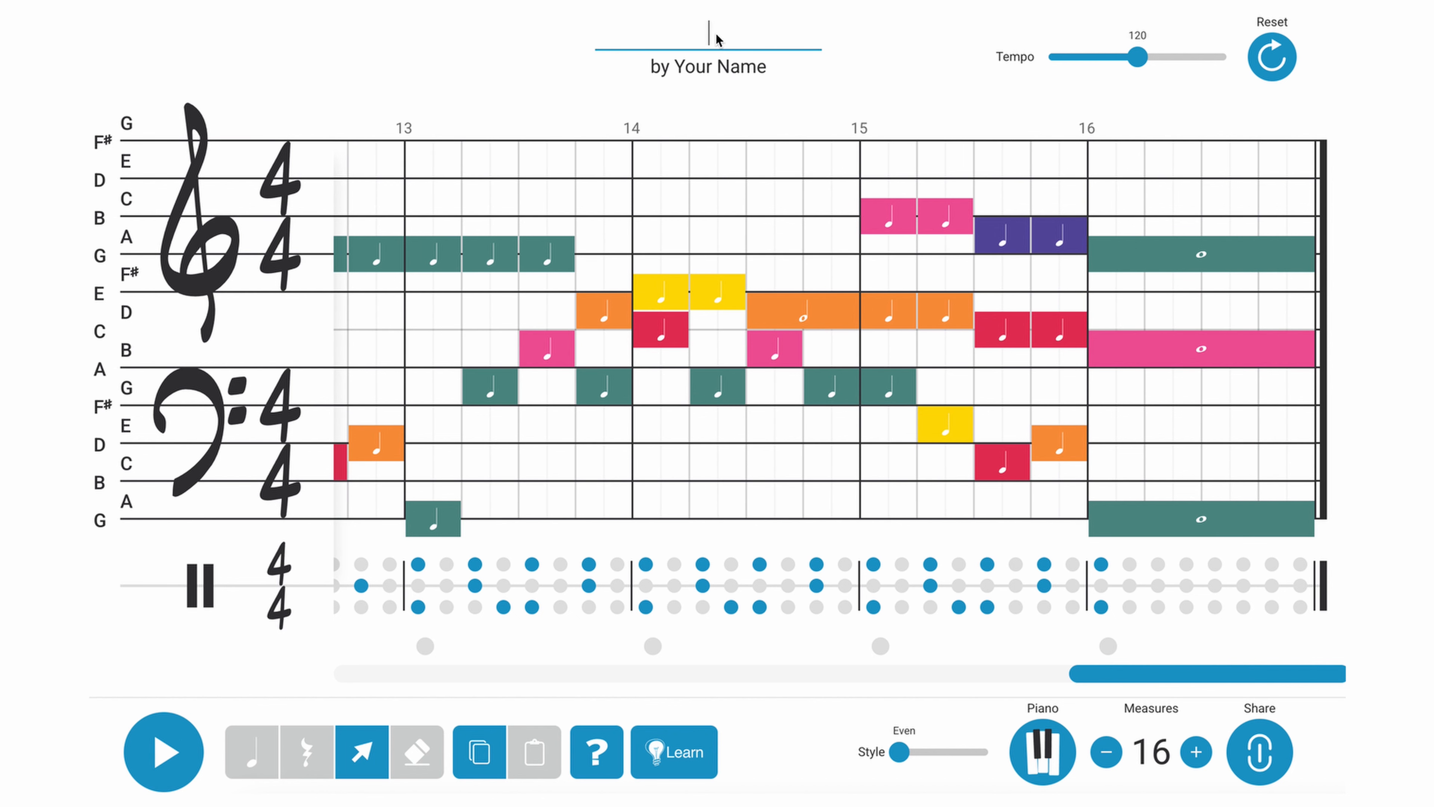
{"action": "type", "text": "Old Mac"}
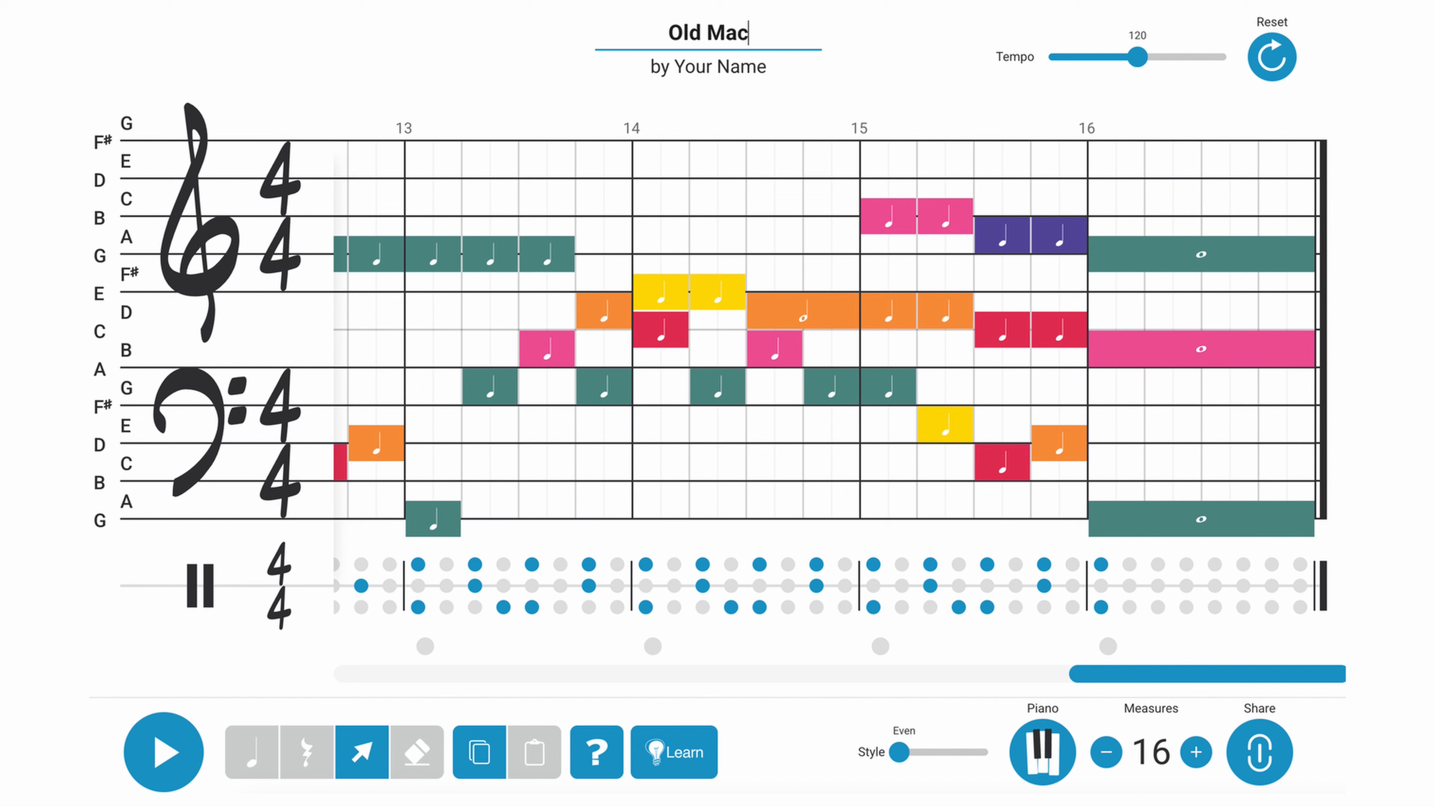
{"action": "type", "text": "Donal"}
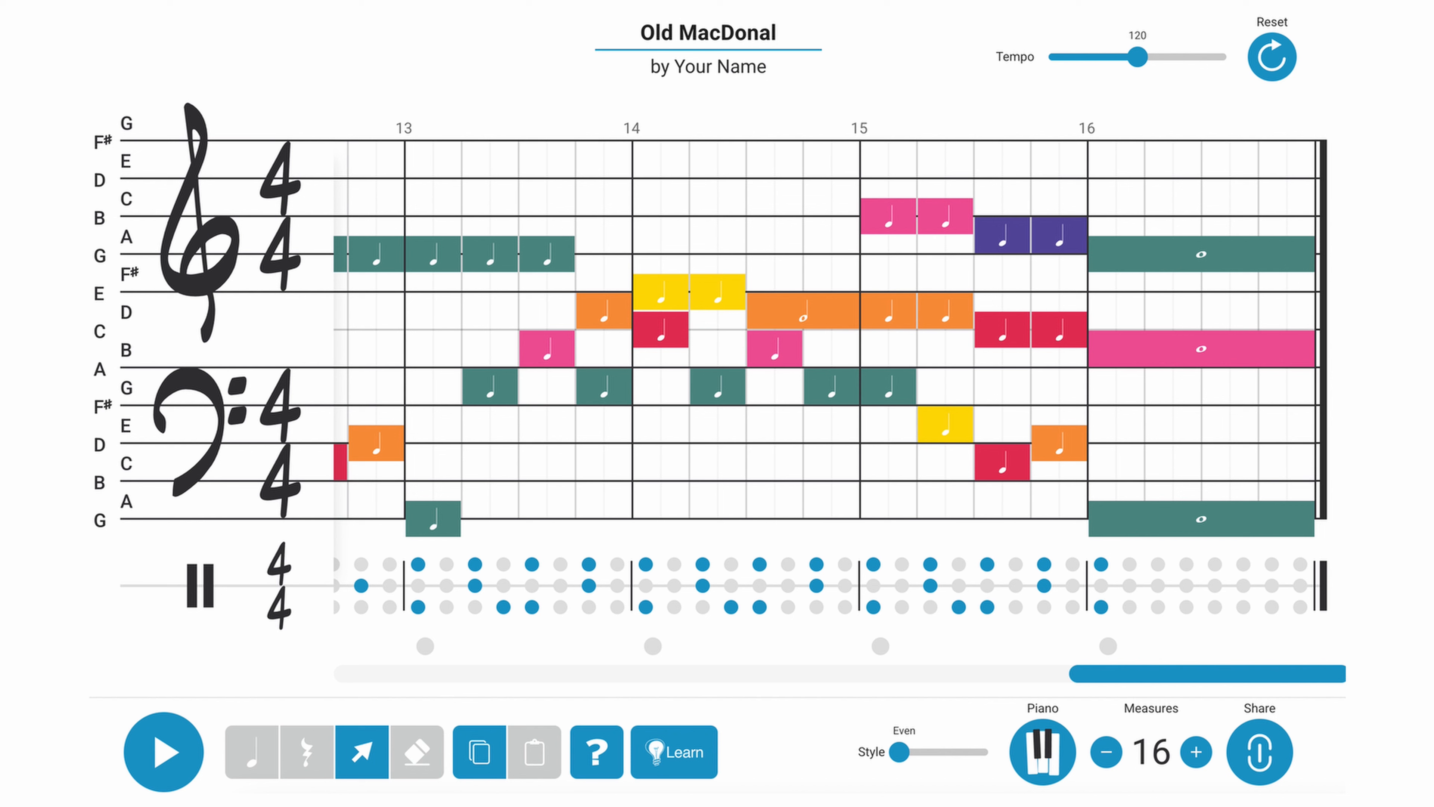
{"action": "type", "text": "d Rocks"}
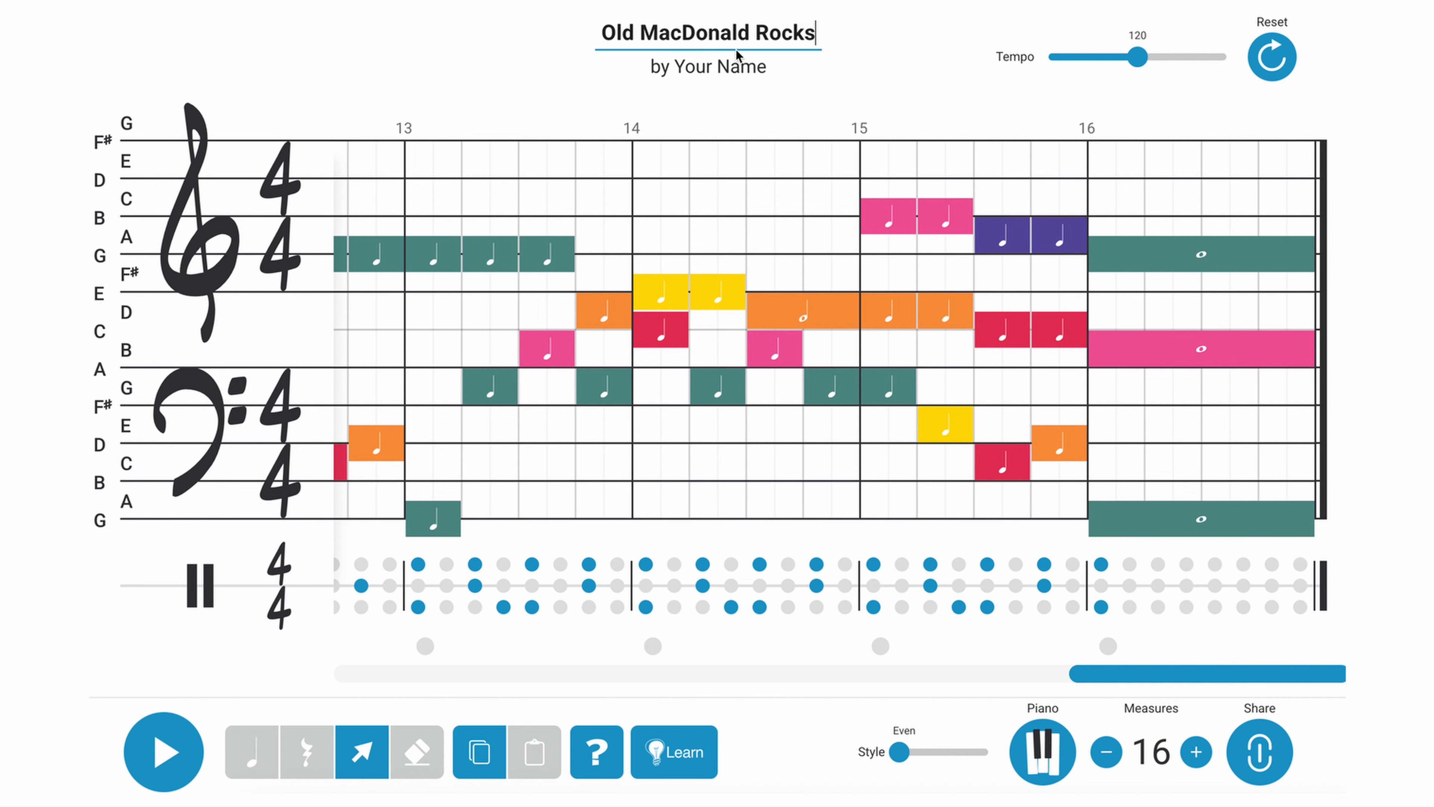
{"action": "key", "text": "Return"}
Step: Enter the composer's first name in the byline below the song title
{"action": "left_click", "coordinate": [737, 69]}
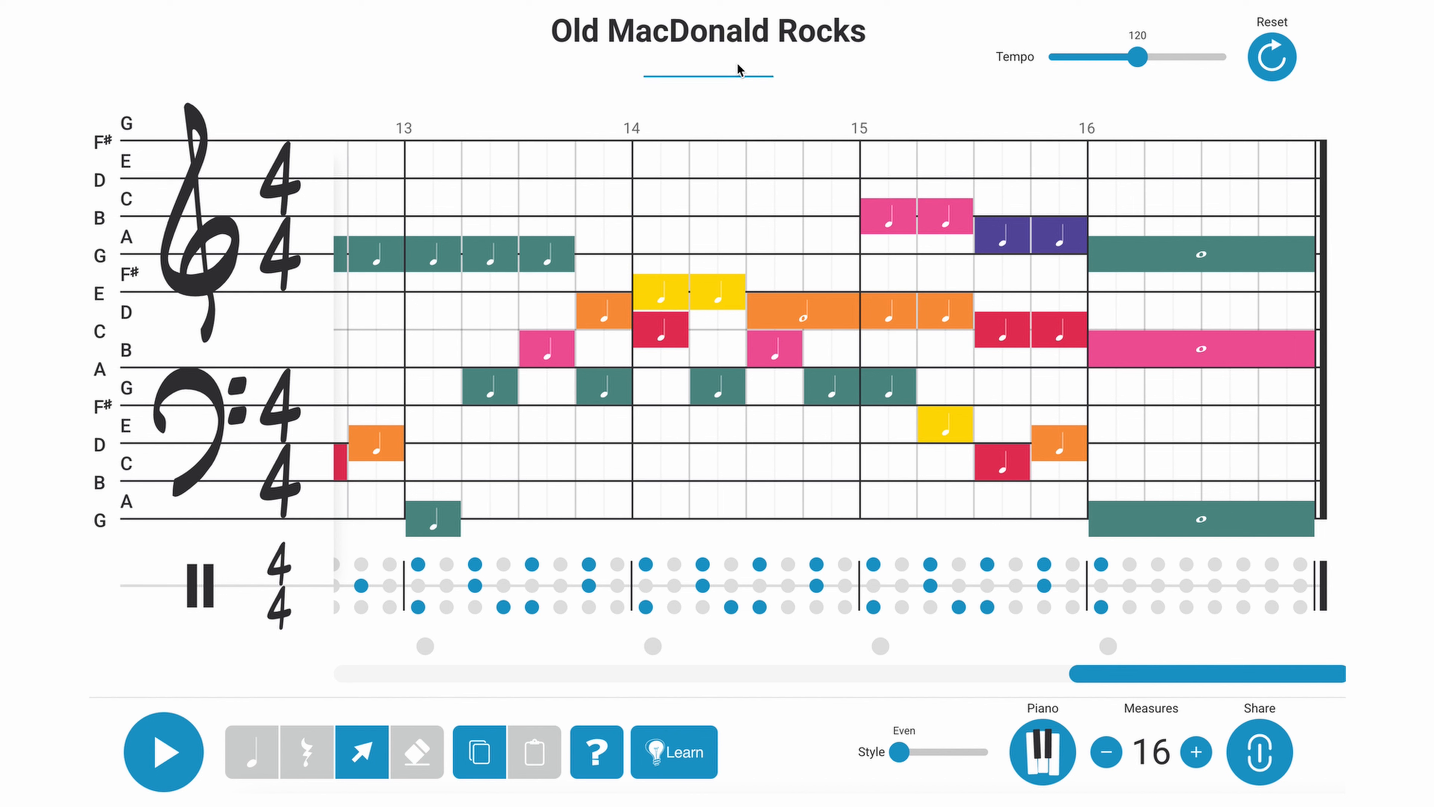
{"action": "type", "text": "Andy"}
{"action": "left_click", "coordinate": [916, 92]}
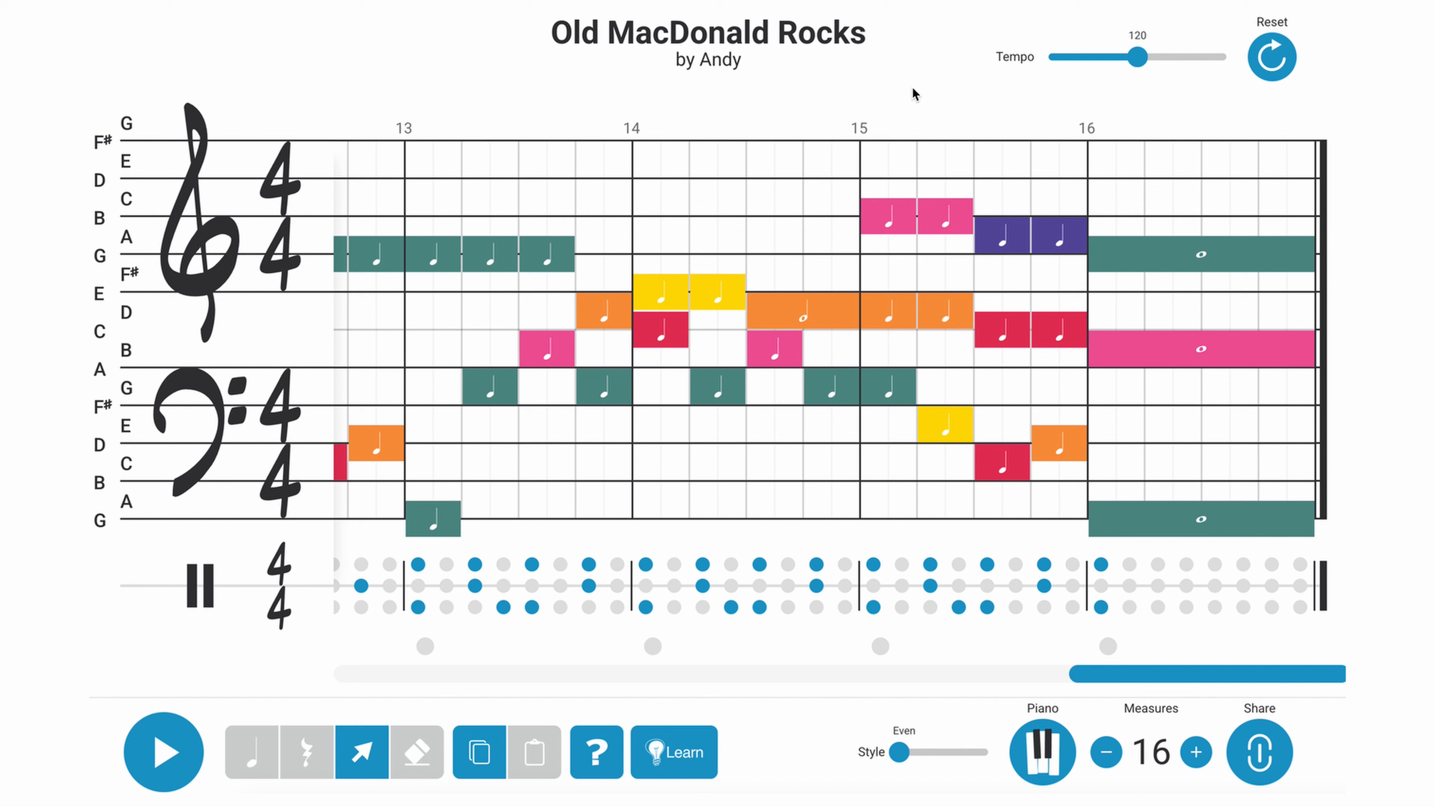